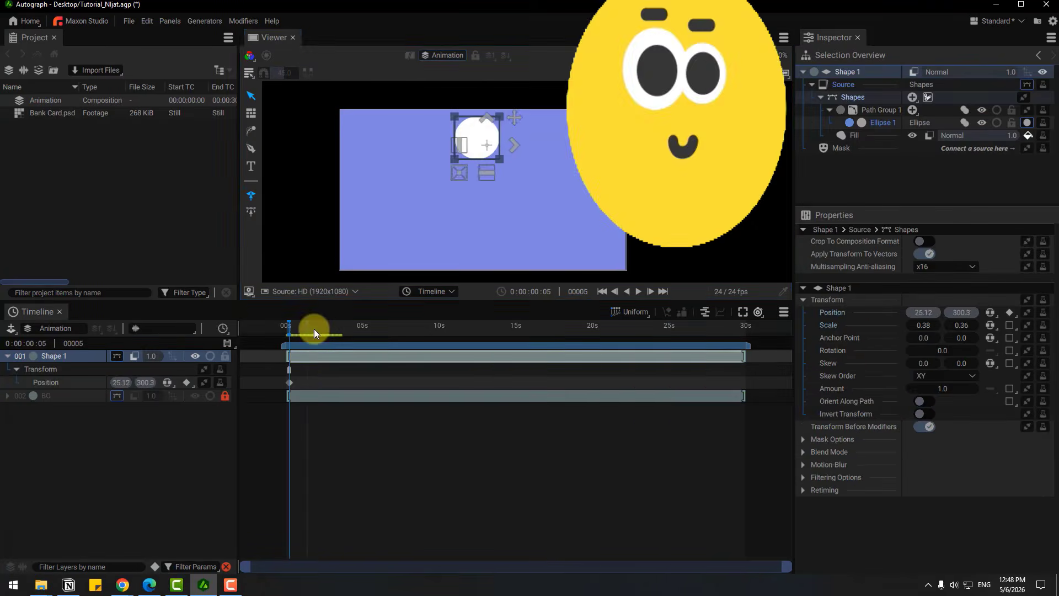
left_click(313, 329)
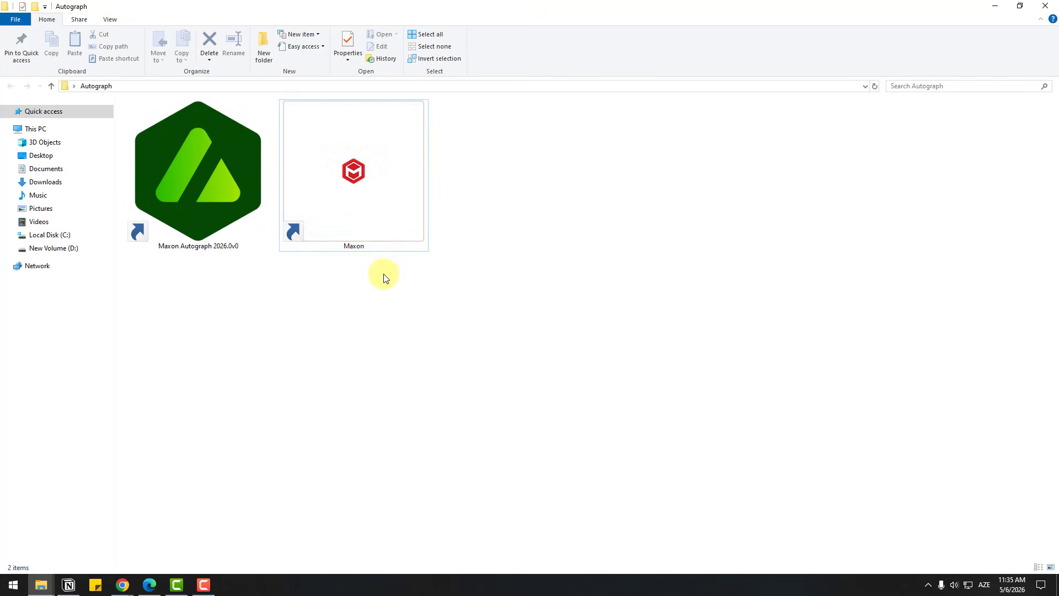
- Open the Maxon App to launch Autograph from its installed products, and close the welcome window
double_click(323, 180)
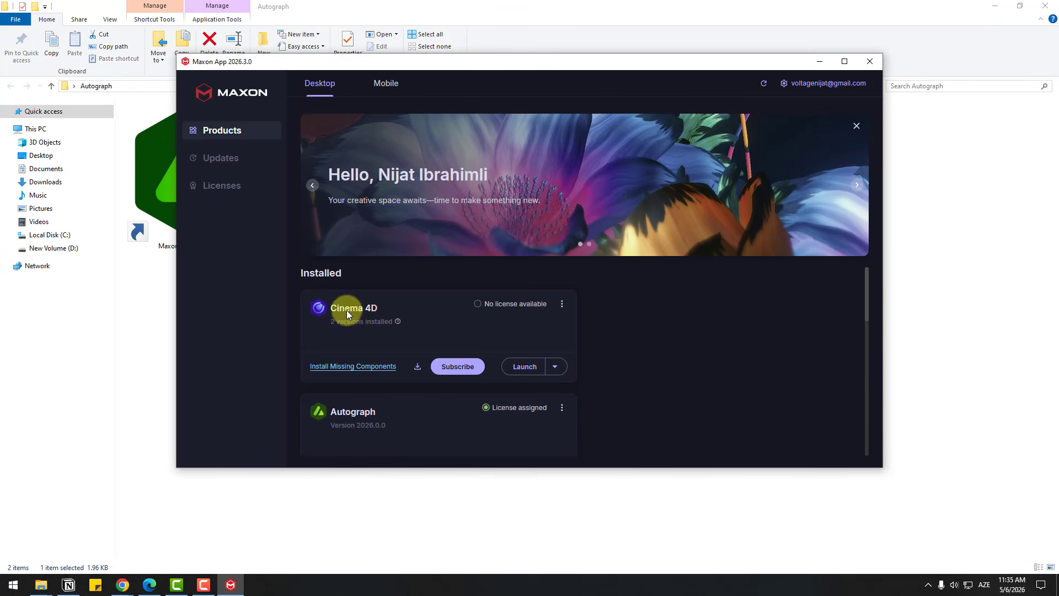
scroll(355, 320, "down", 3)
scroll(347, 321, "up", 1)
scroll(354, 323, "down", 5)
scroll(394, 336, "down", 1)
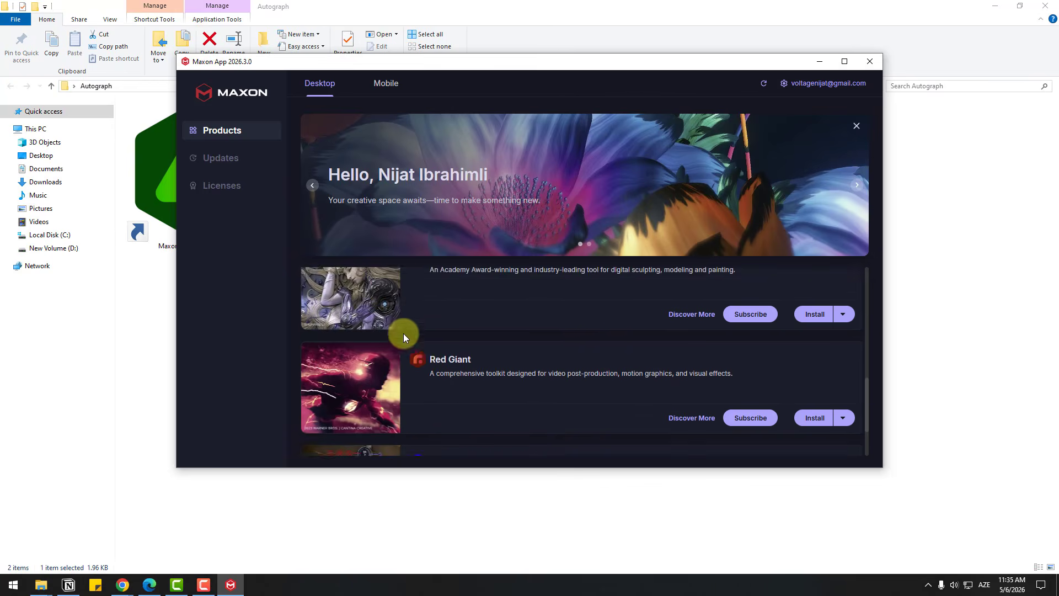
scroll(435, 353, "up", 3)
scroll(498, 386, "up", 4)
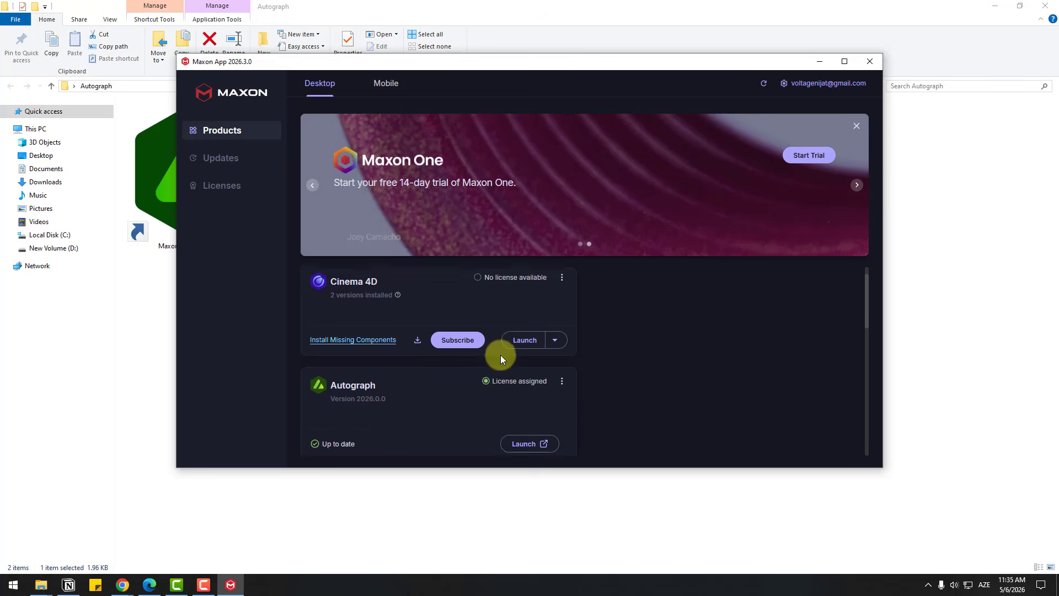
scroll(386, 342, "down", 2)
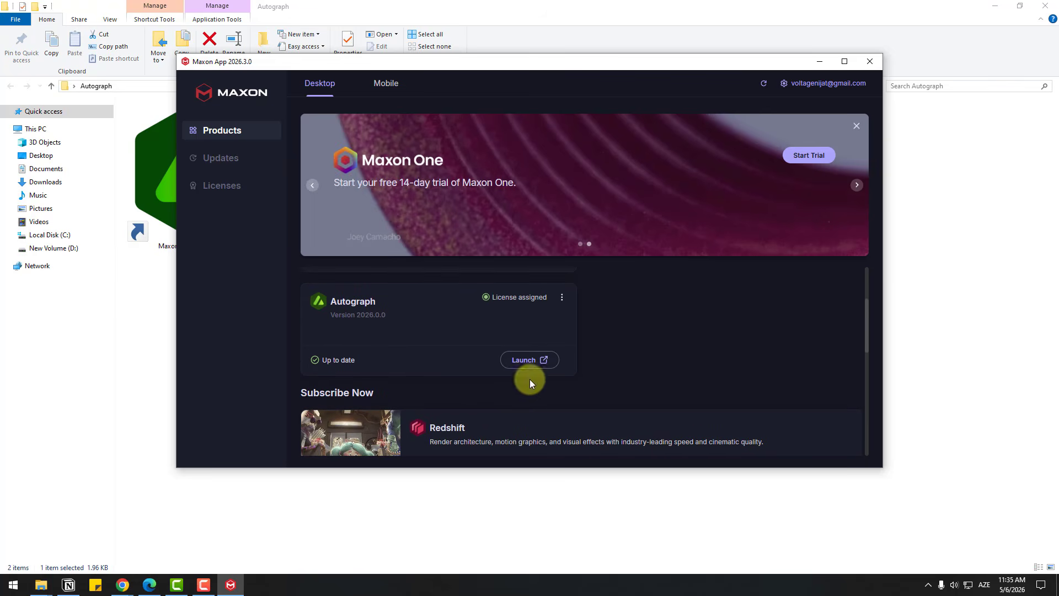
left_click(526, 363)
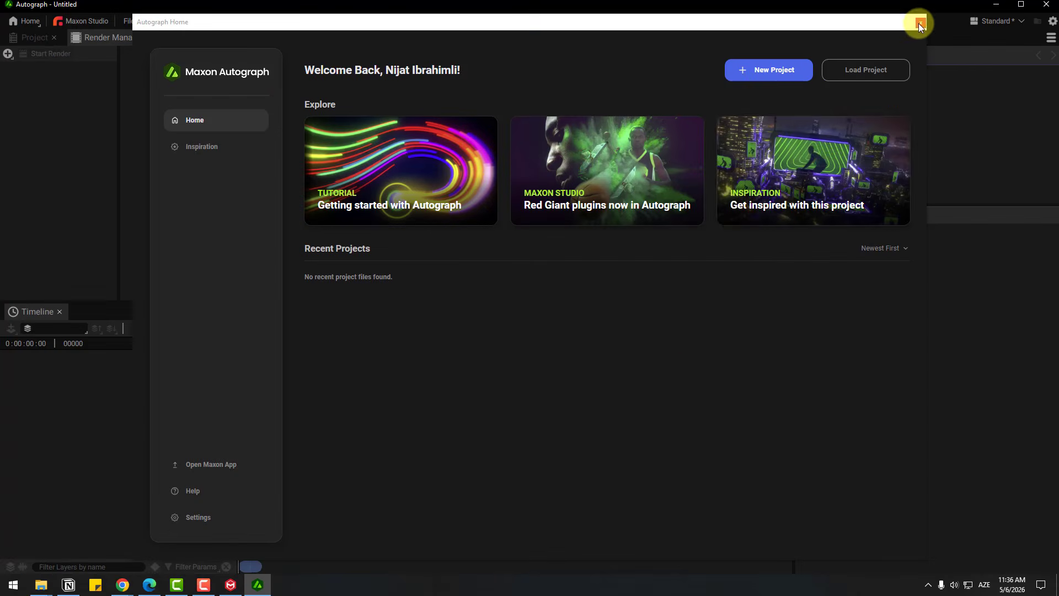
left_click(920, 23)
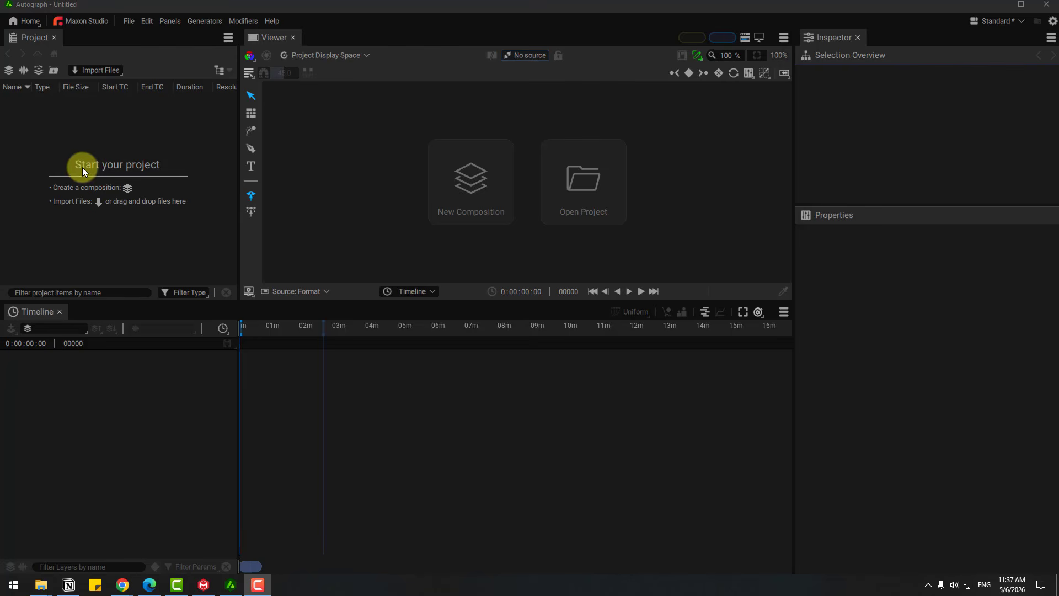
left_click(116, 405)
left_click(310, 167)
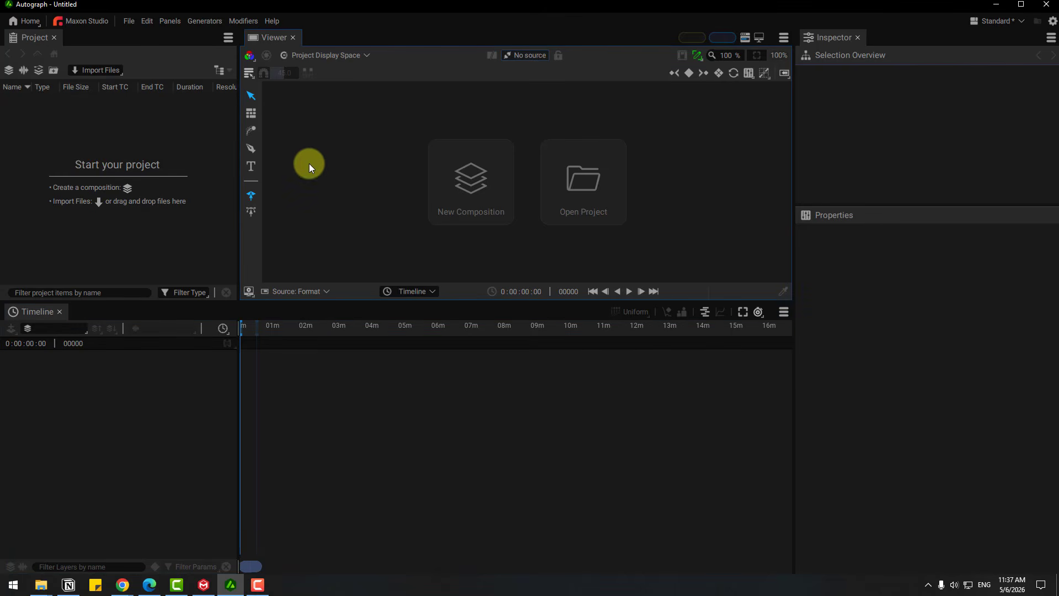
left_click(866, 106)
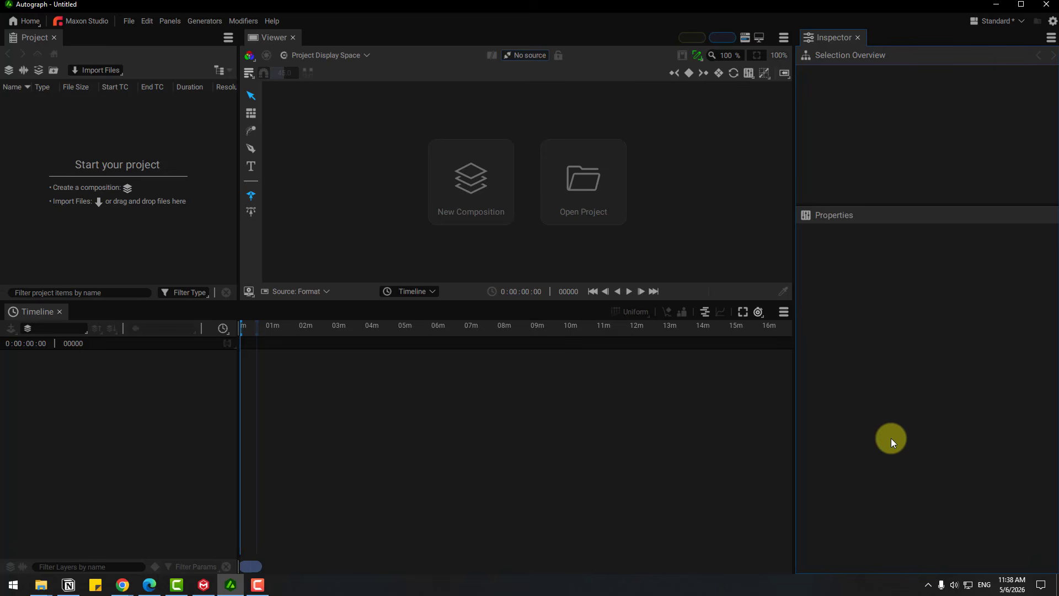
- Create a new composition in a fresh project and rename it Animation
key("ctrl+n")
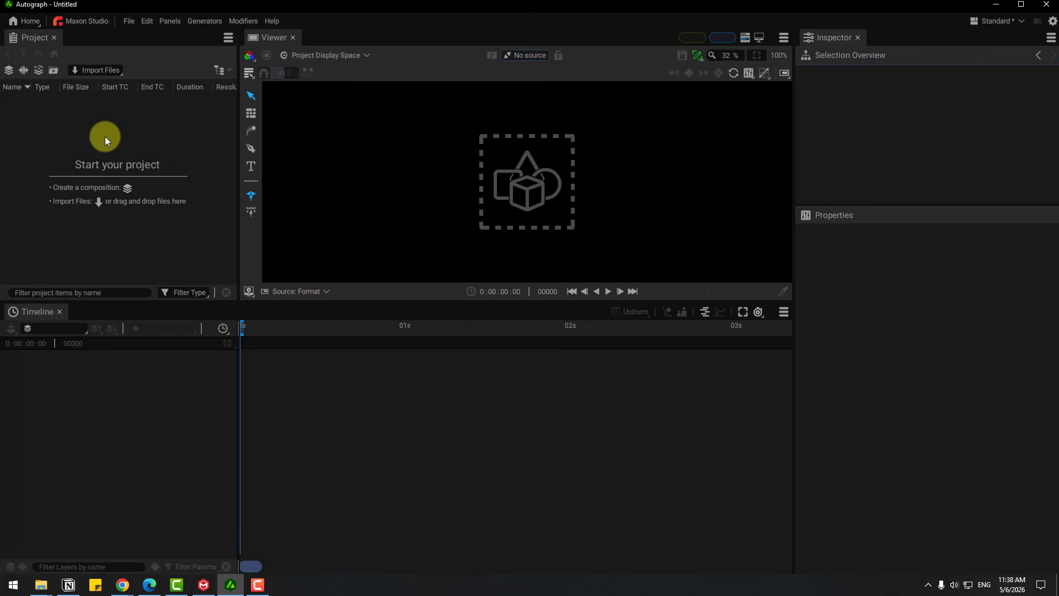
left_click(9, 72)
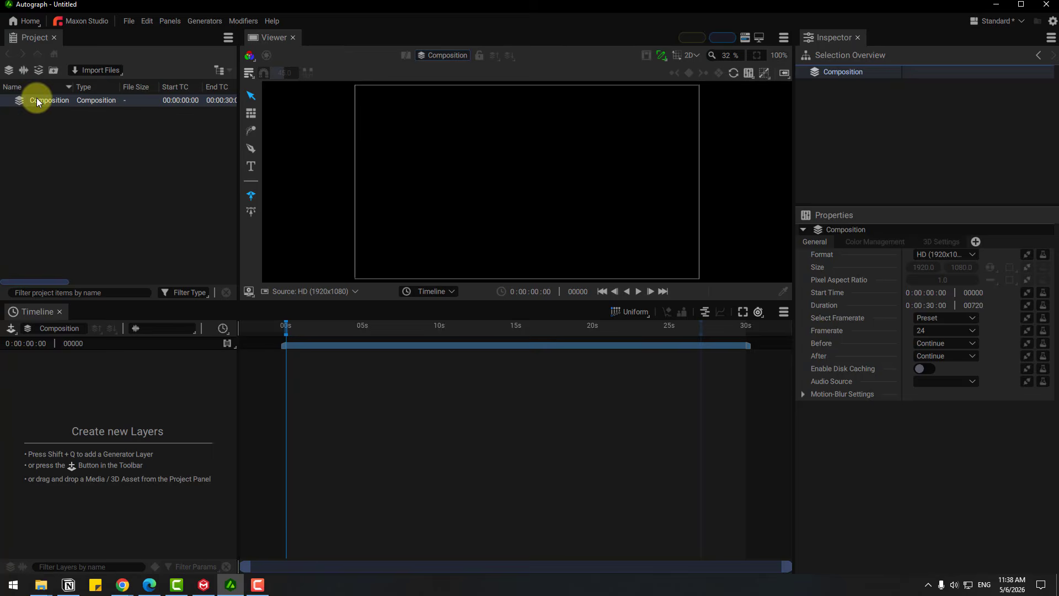
right_click(37, 99)
left_click(63, 110)
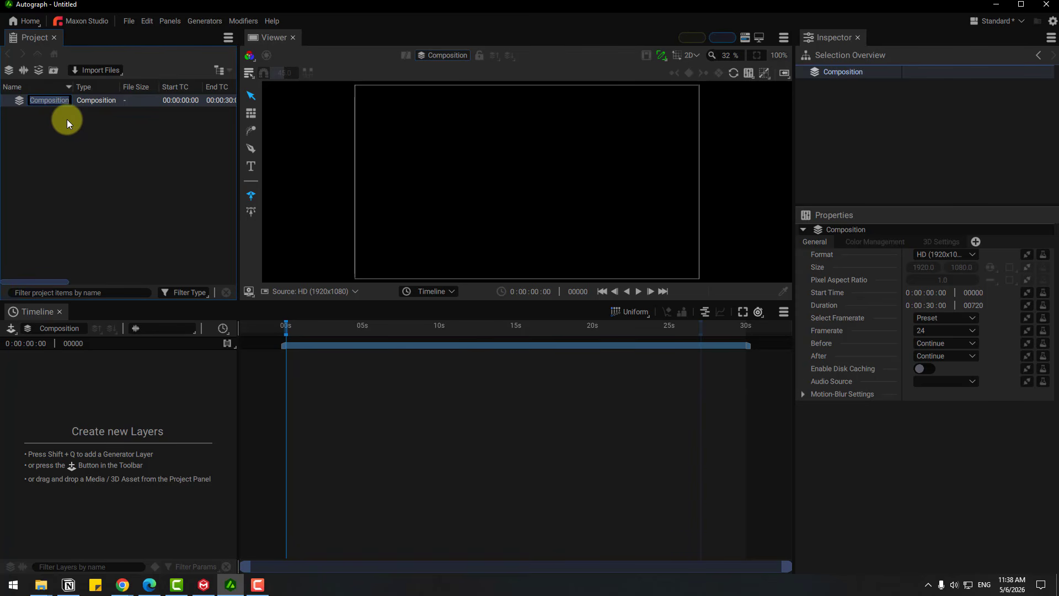
type("Animation")
key("Return")
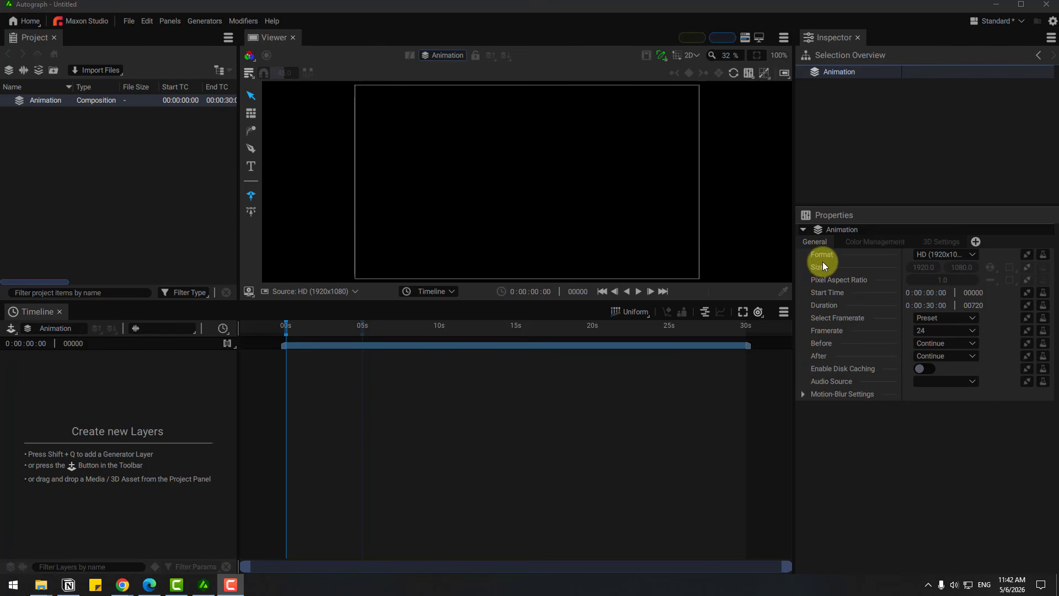
- Configure the Animation composition with the HD (1920x1080) format, a 10-second duration and a framerate of 25
left_click(925, 256)
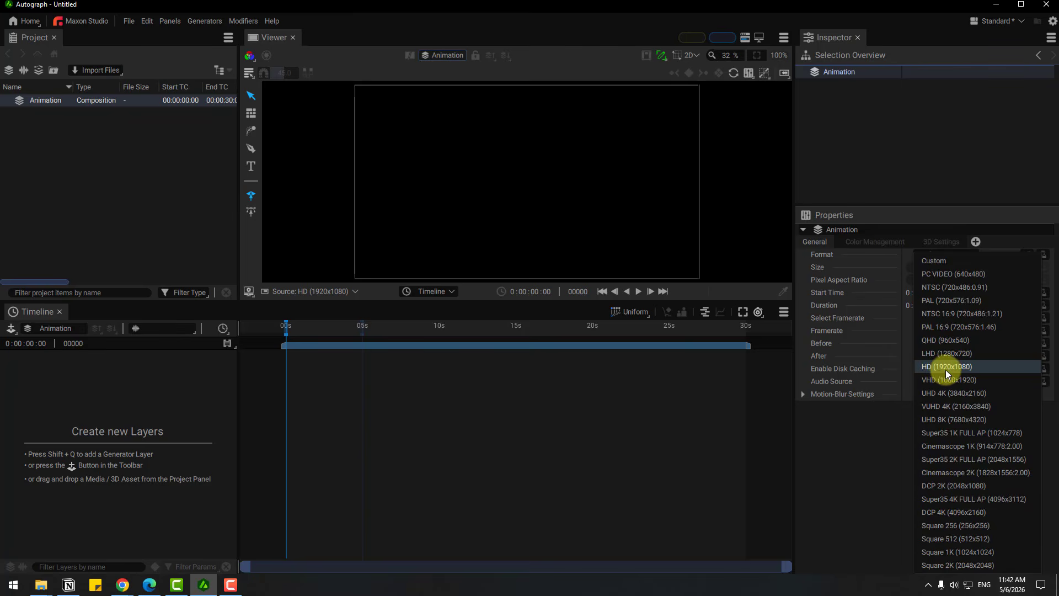
left_click(945, 368)
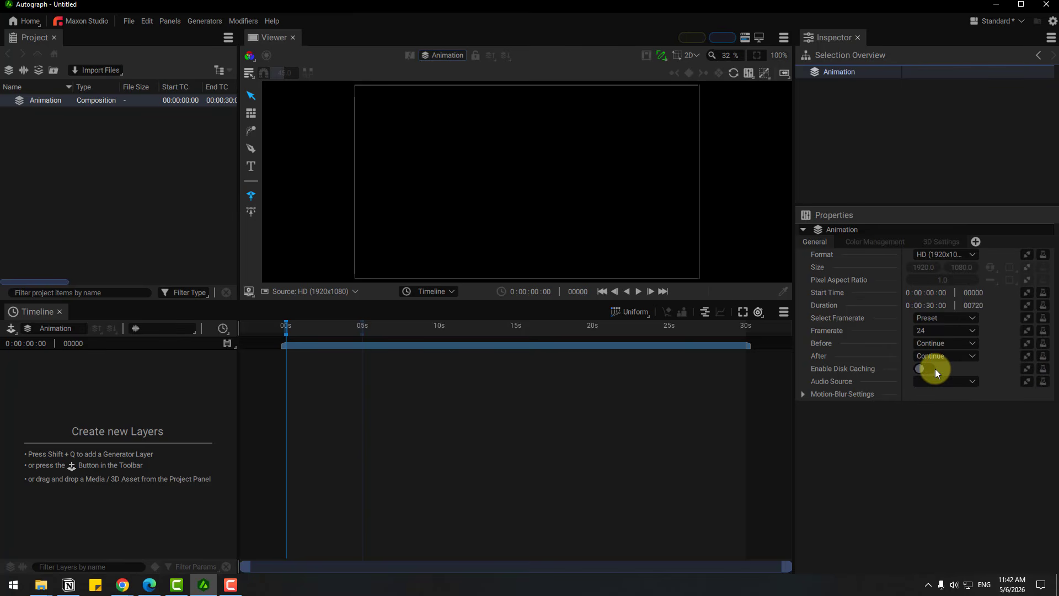
left_click(933, 305)
type("10")
key("Return")
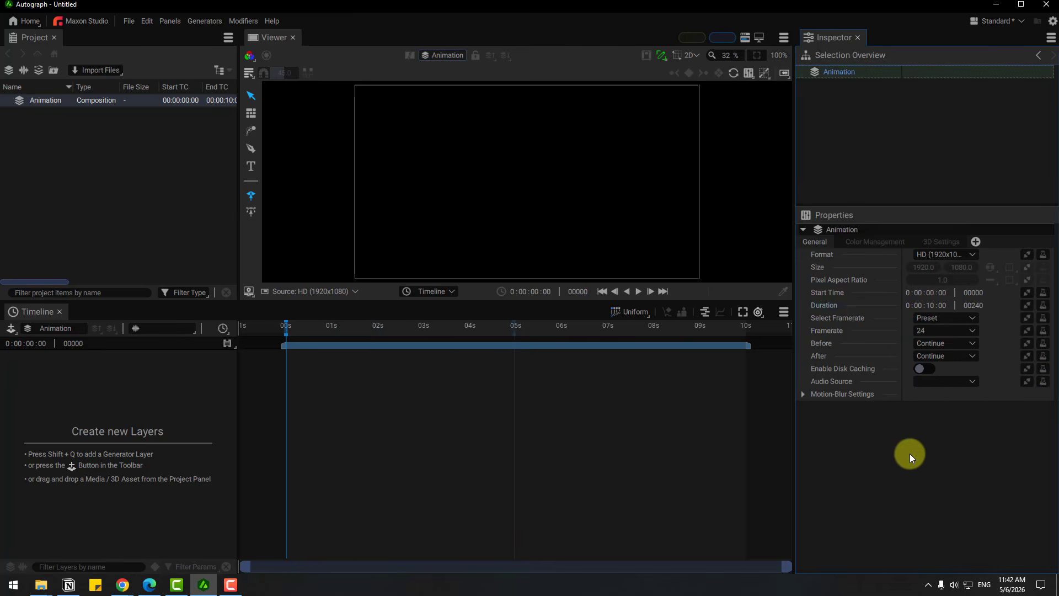
left_click(933, 331)
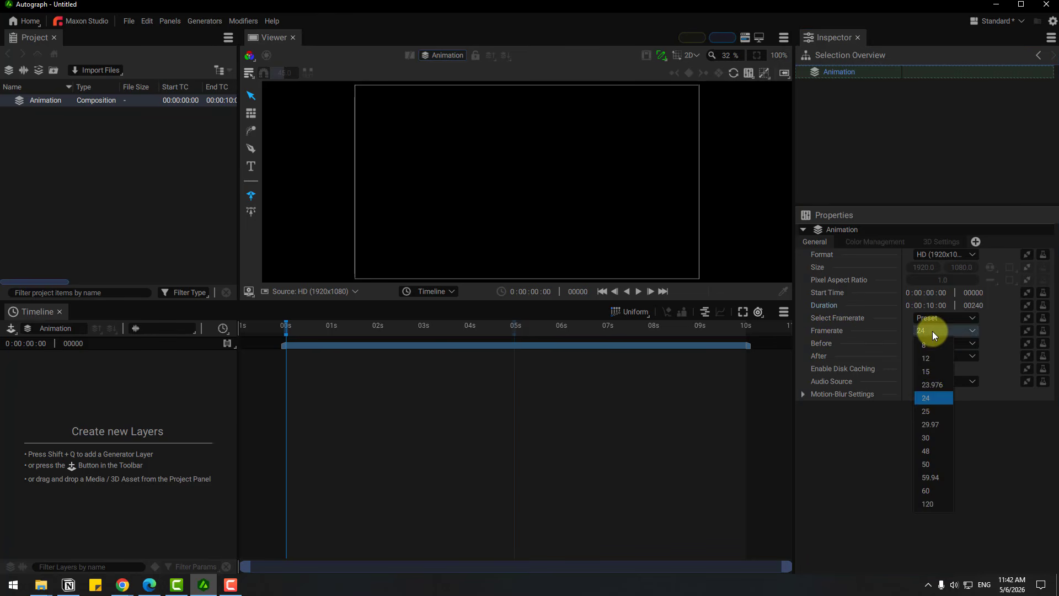
left_click(928, 409)
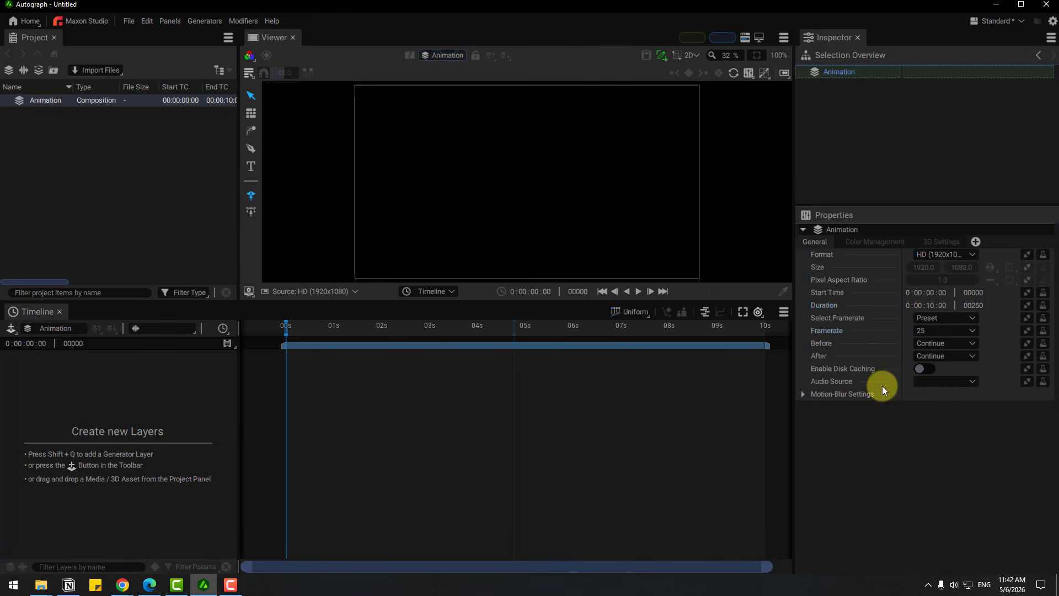
- Try switching disk caching on and off, and examine the composition's motion-blur settings
left_click(922, 369)
left_click(921, 370)
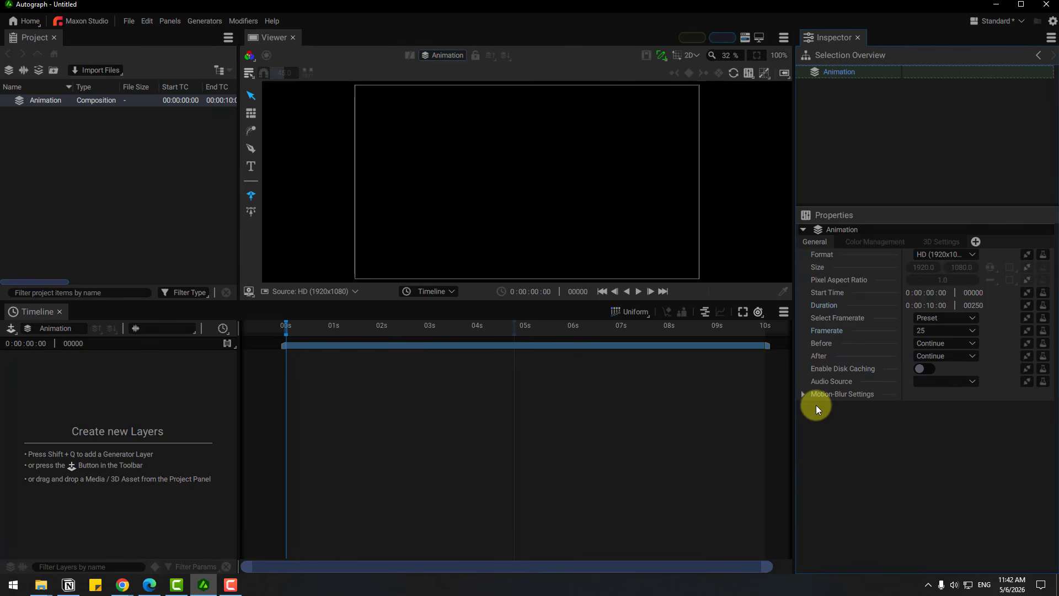
left_click(803, 394)
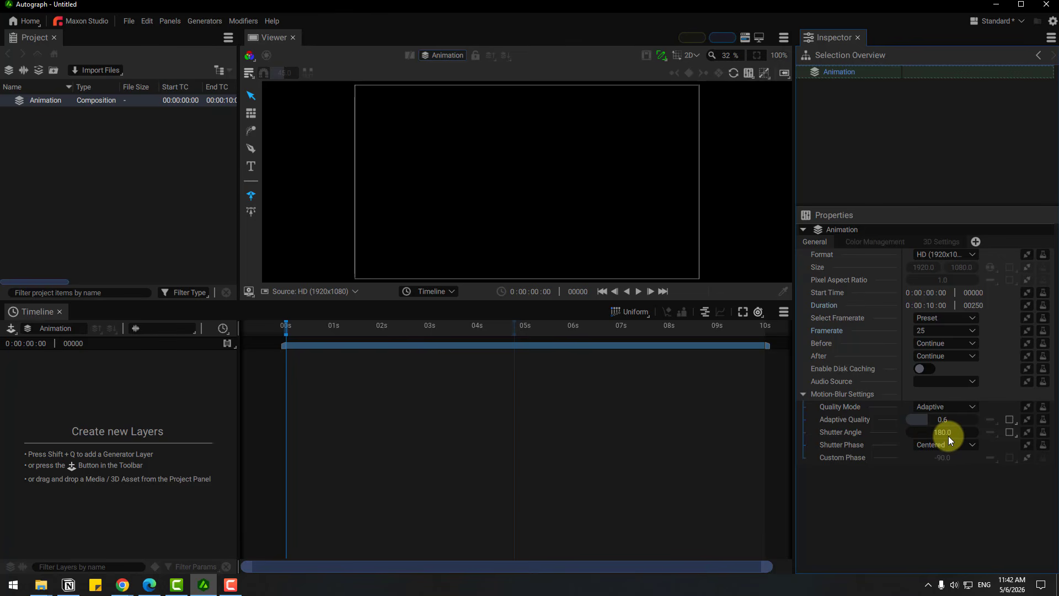
left_click(805, 394)
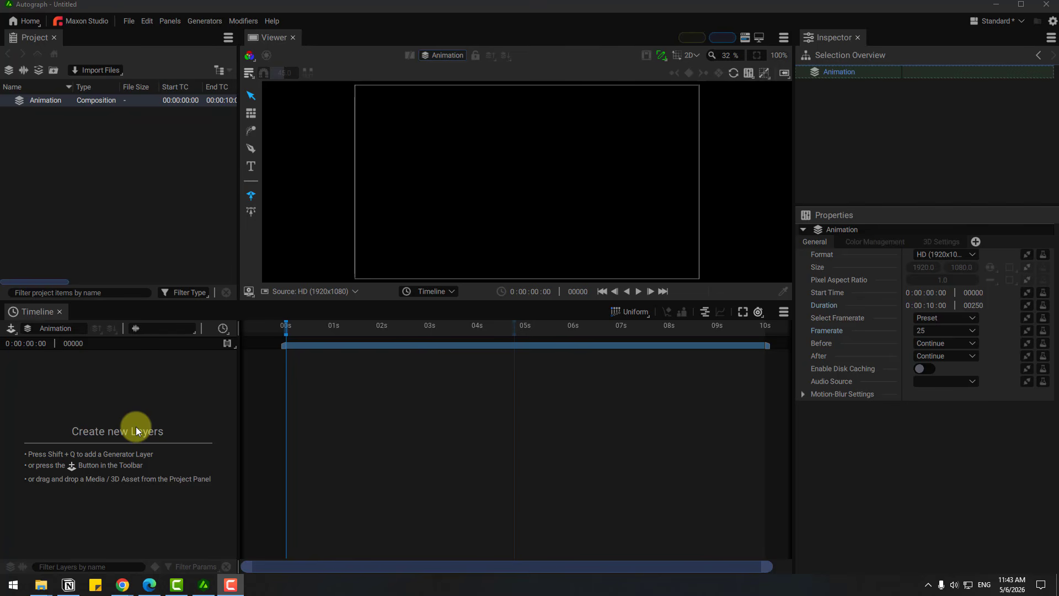
right_click(116, 408)
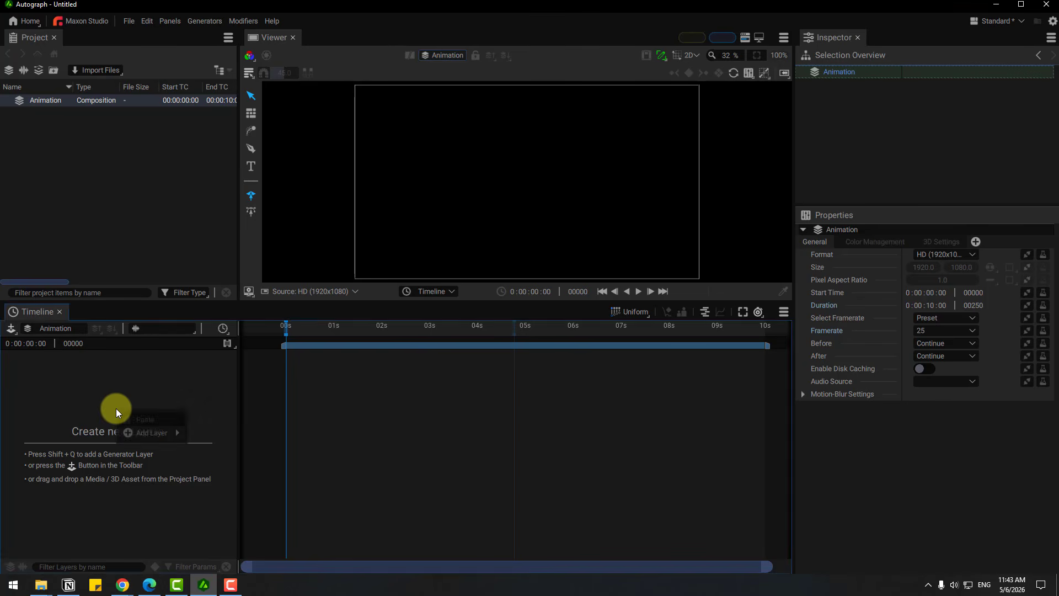
mouse_move(131, 431)
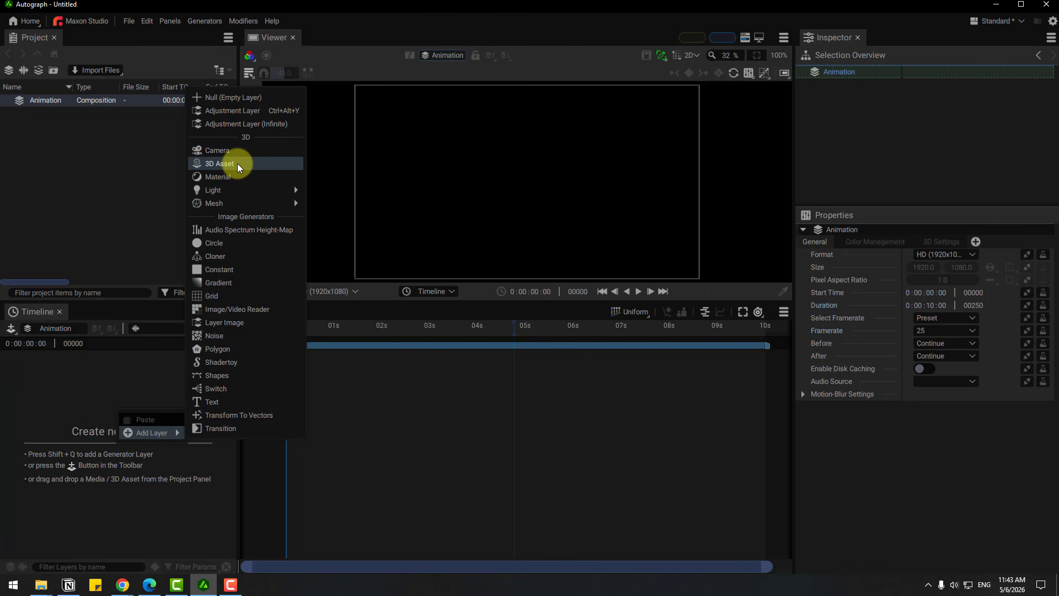
mouse_move(226, 190)
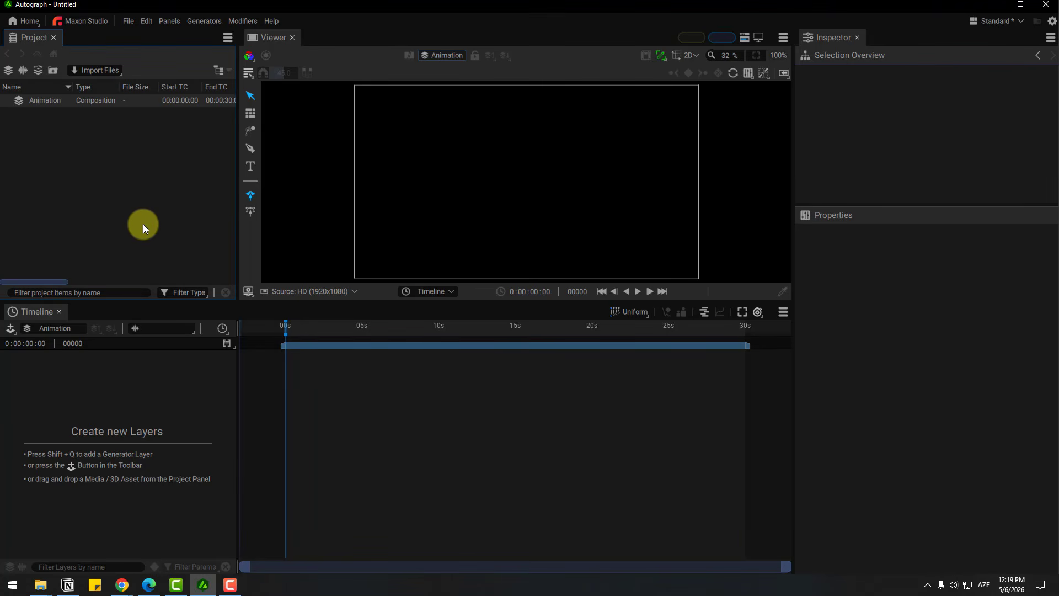
- Import the Photoshop file Bank Card.psd from the Bank Card folder as a still image into the project
right_click(109, 193)
mouse_move(121, 215)
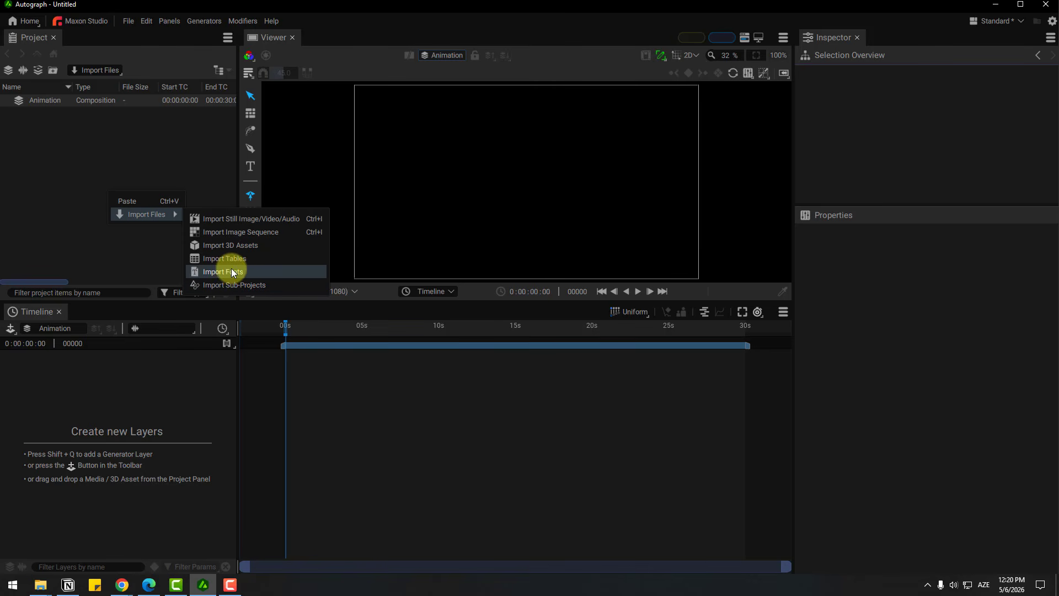
left_click(228, 225)
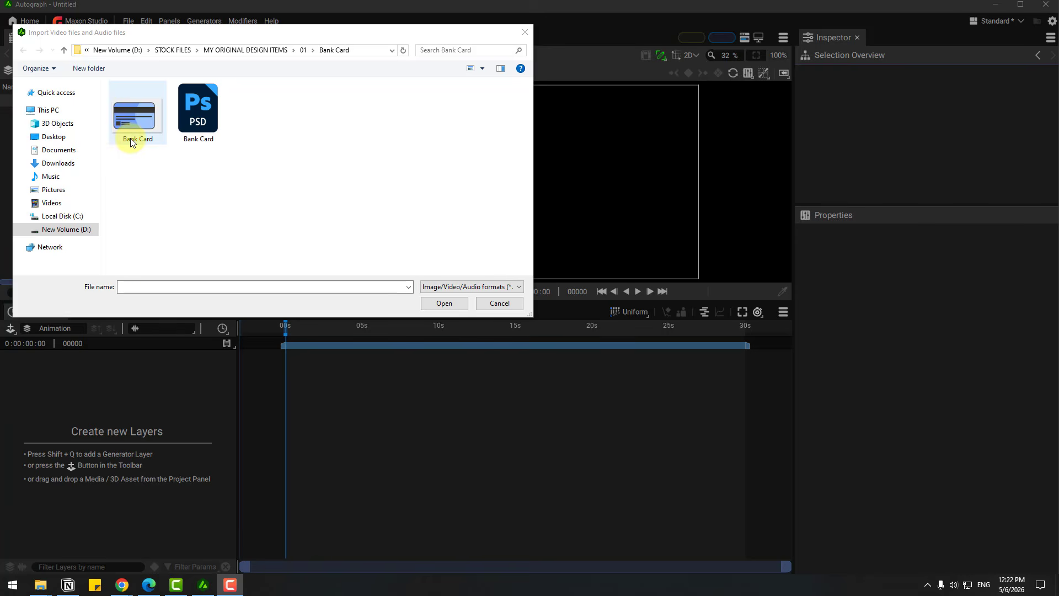
left_click(130, 138)
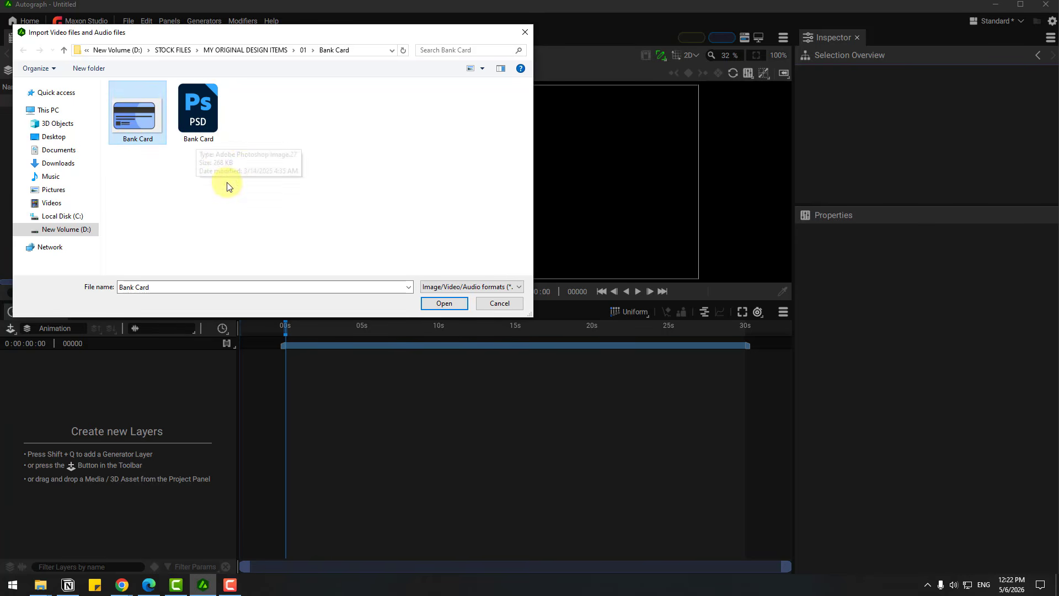
left_click(200, 116)
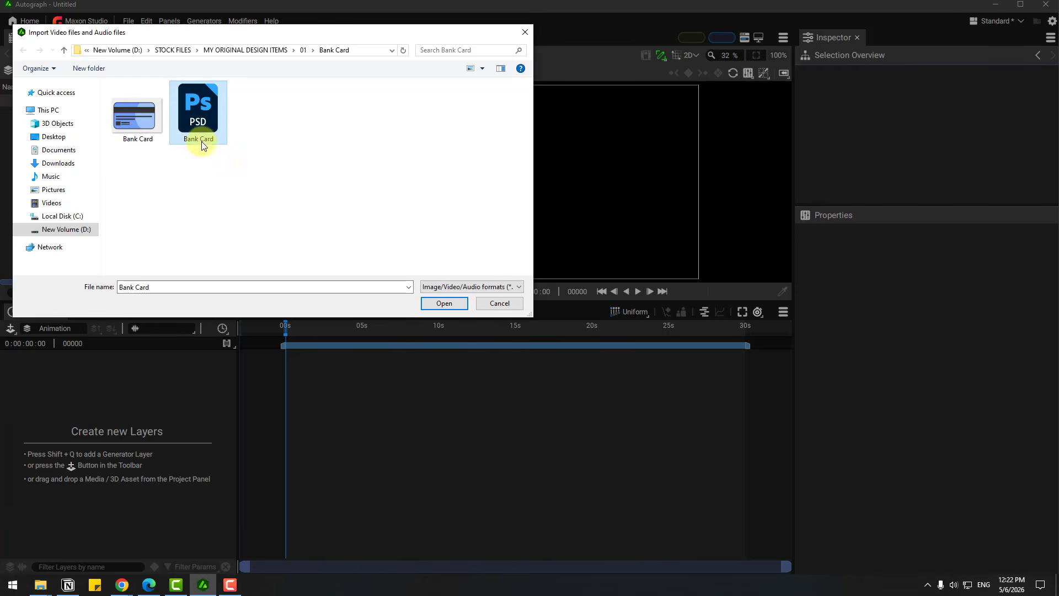
left_click(444, 304)
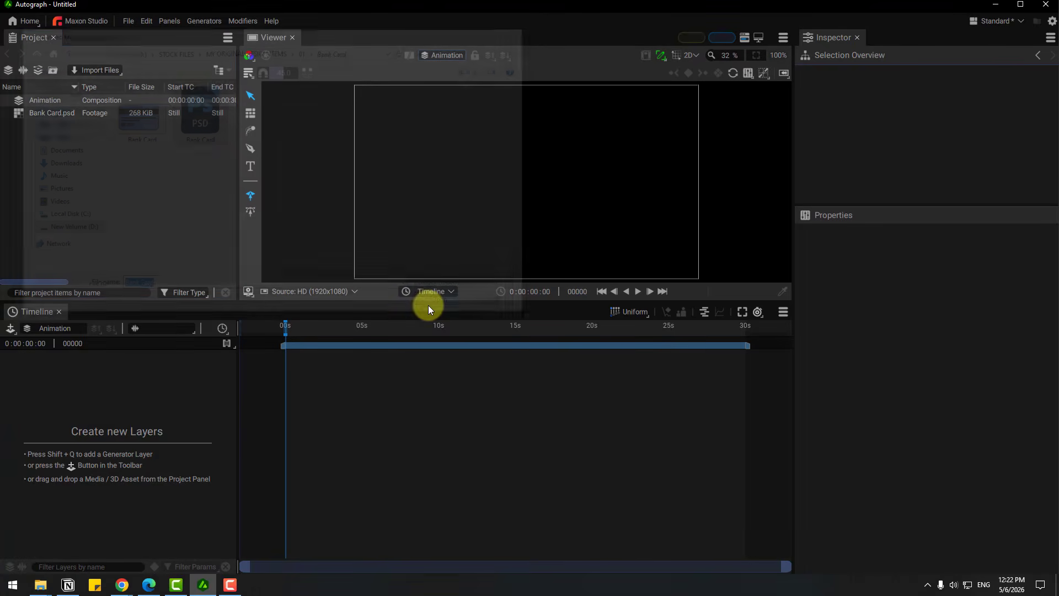
- Add Bank Card.psd to the Animation timeline as a layer and reposition the card freehand near the centre of the frame
left_click(55, 116)
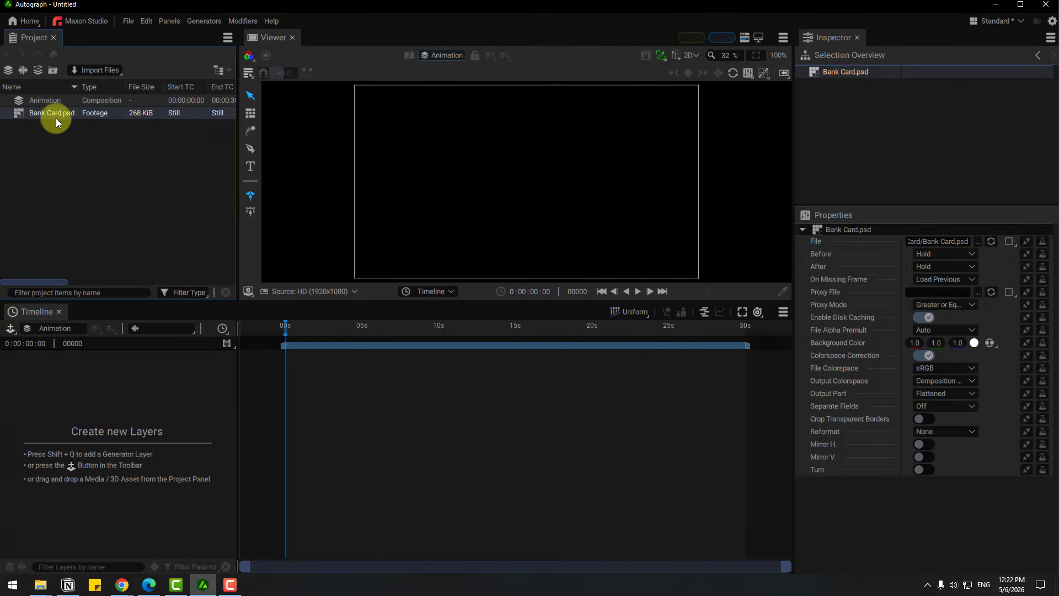
left_click_drag(50, 114, 92, 388)
mouse_move(588, 153)
left_mouse_down()
mouse_move(593, 163)
mouse_move(618, 149)
mouse_move(535, 187)
mouse_move(557, 200)
mouse_move(622, 170)
mouse_move(541, 148)
mouse_move(591, 172)
left_mouse_up()
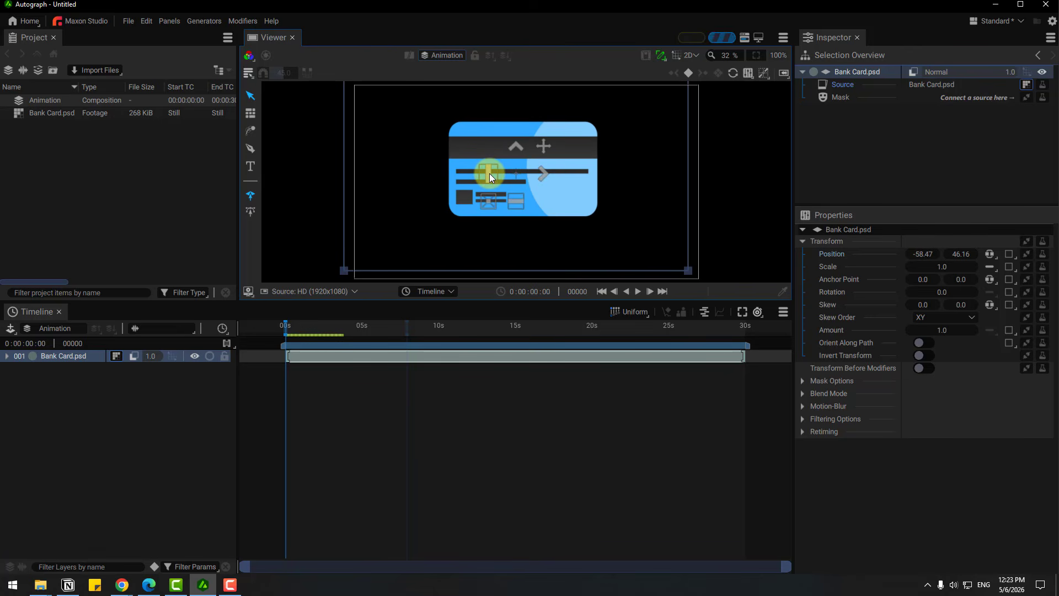
left_click_drag(483, 178, 532, 188)
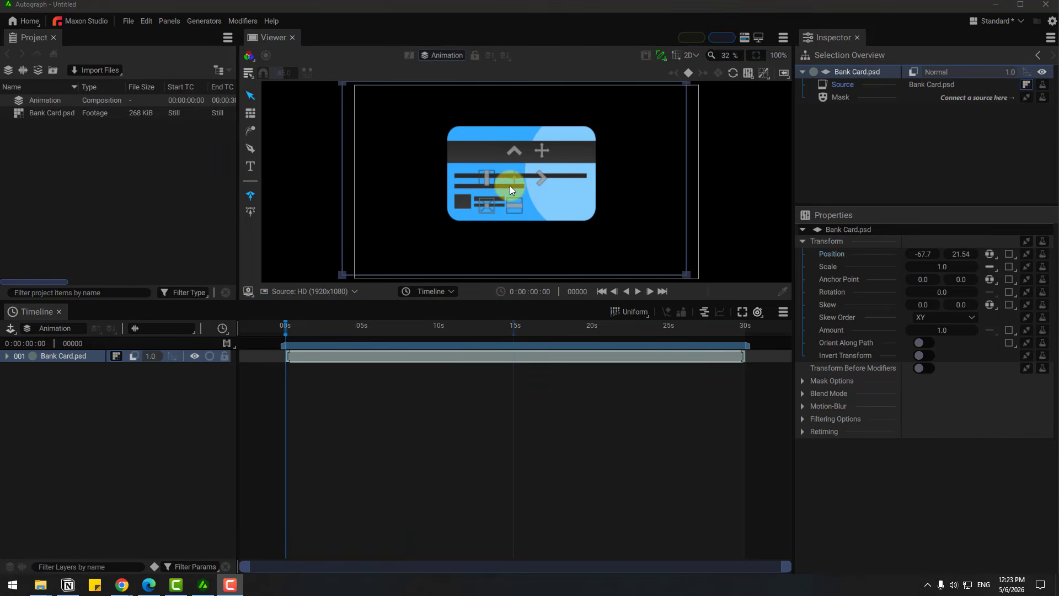
left_click_drag(491, 183, 524, 194)
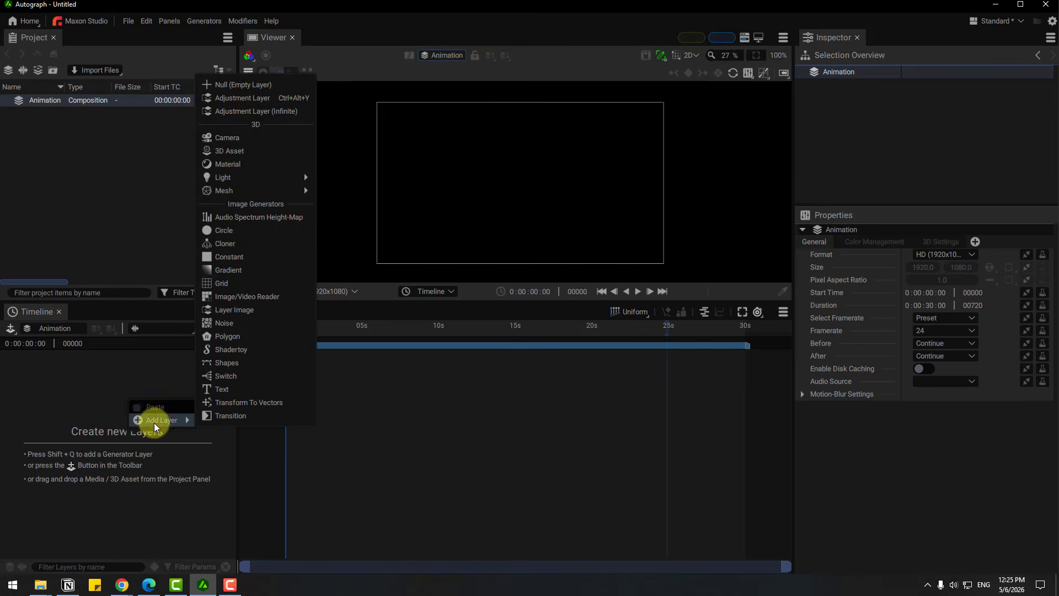
- Add a Cube mesh layer to the Animation composition
mouse_move(236, 193)
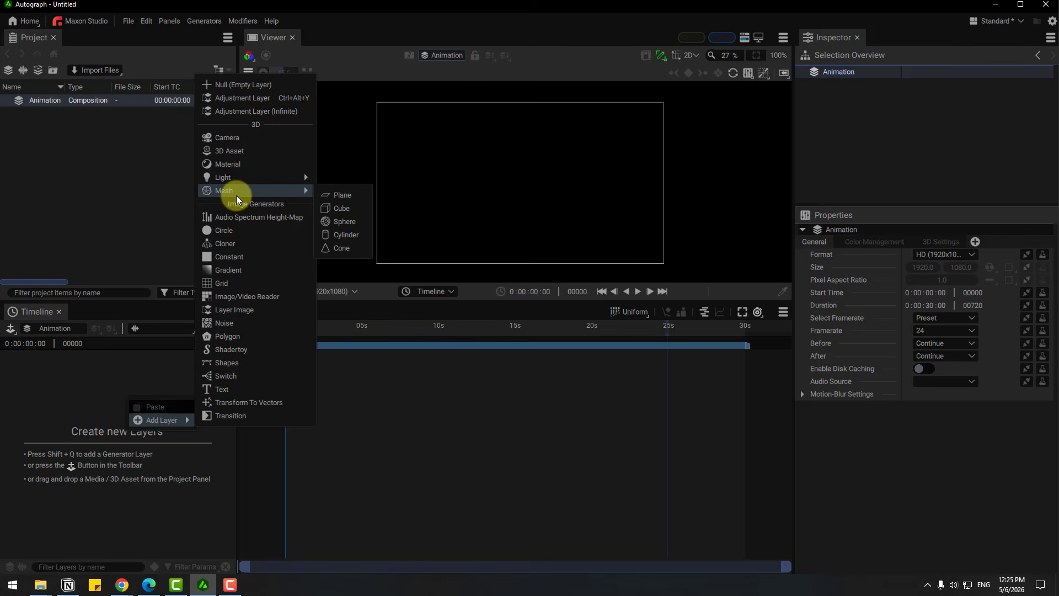
left_click(342, 209)
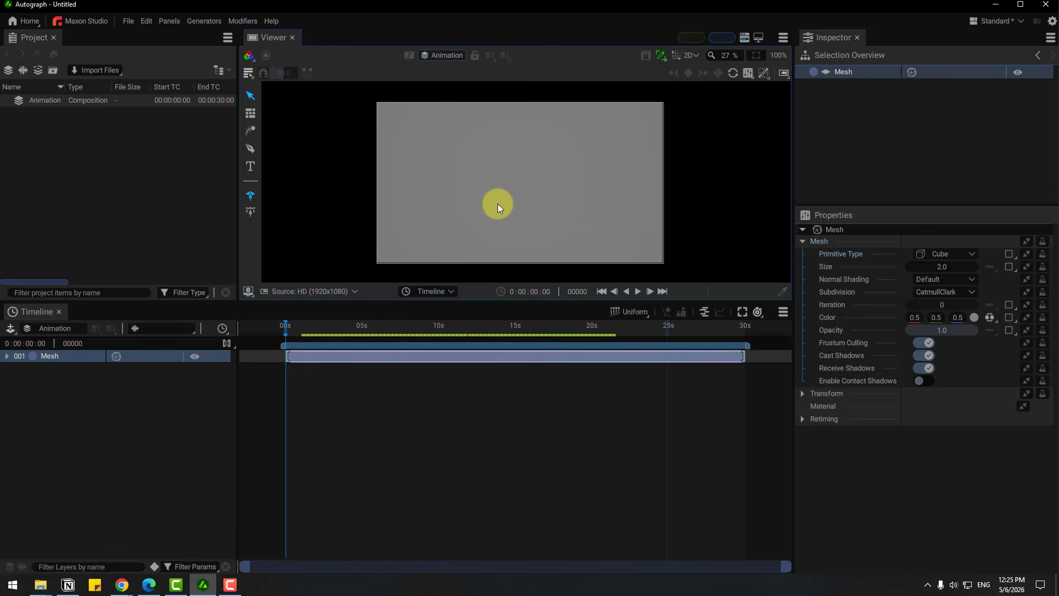
- Switch the viewer from 2D to 3D and orbit around the cube to inspect it in space
left_click(694, 56)
left_click(689, 84)
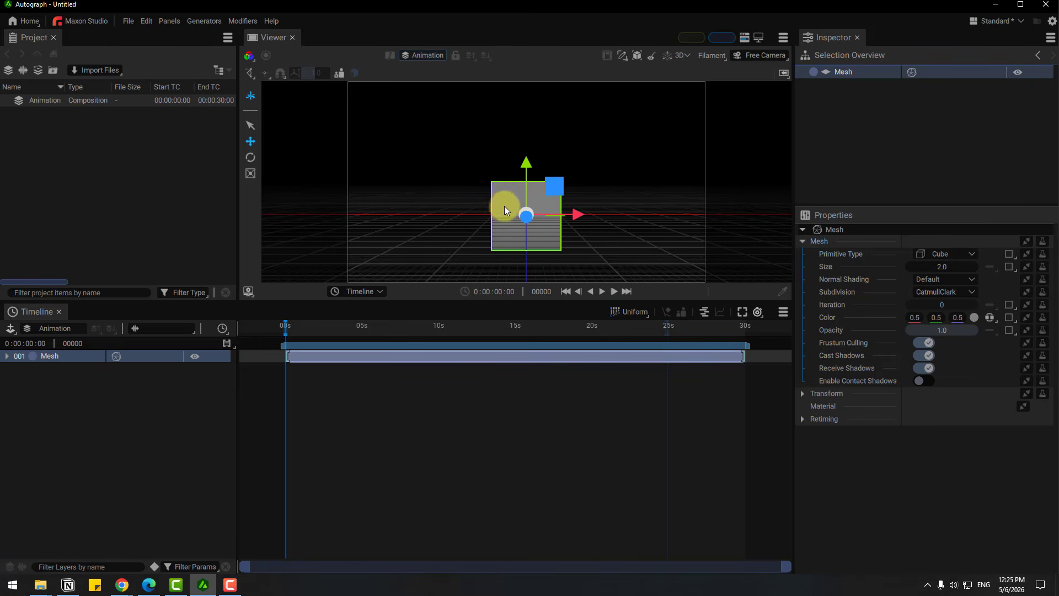
mouse_move(462, 207)
left_mouse_down()
mouse_move(438, 205)
mouse_move(412, 222)
mouse_move(451, 193)
mouse_move(485, 204)
mouse_move(458, 205)
mouse_move(468, 206)
left_mouse_up()
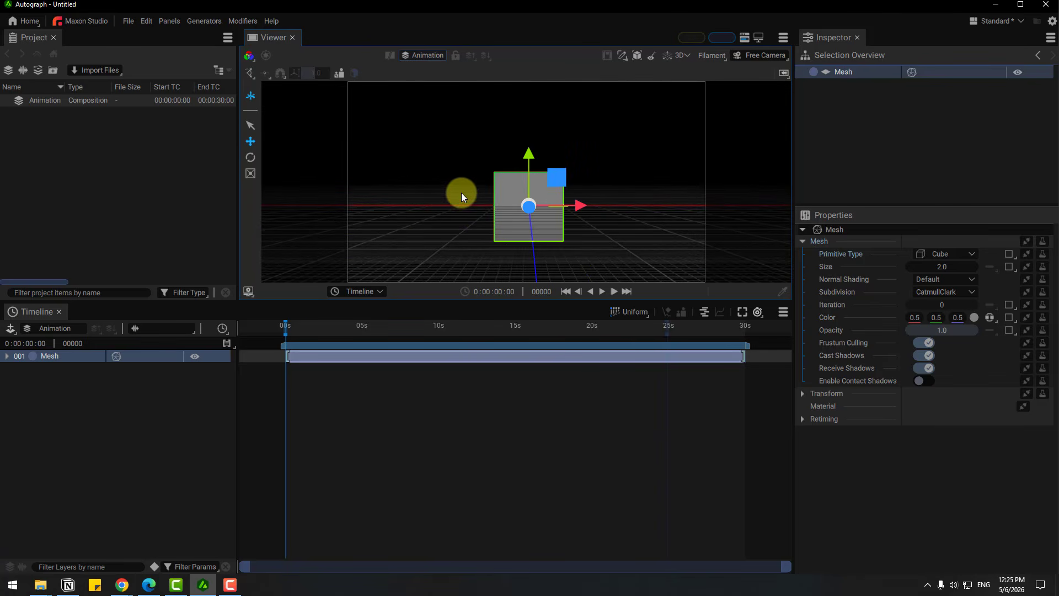
left_click_drag(458, 197, 674, 201)
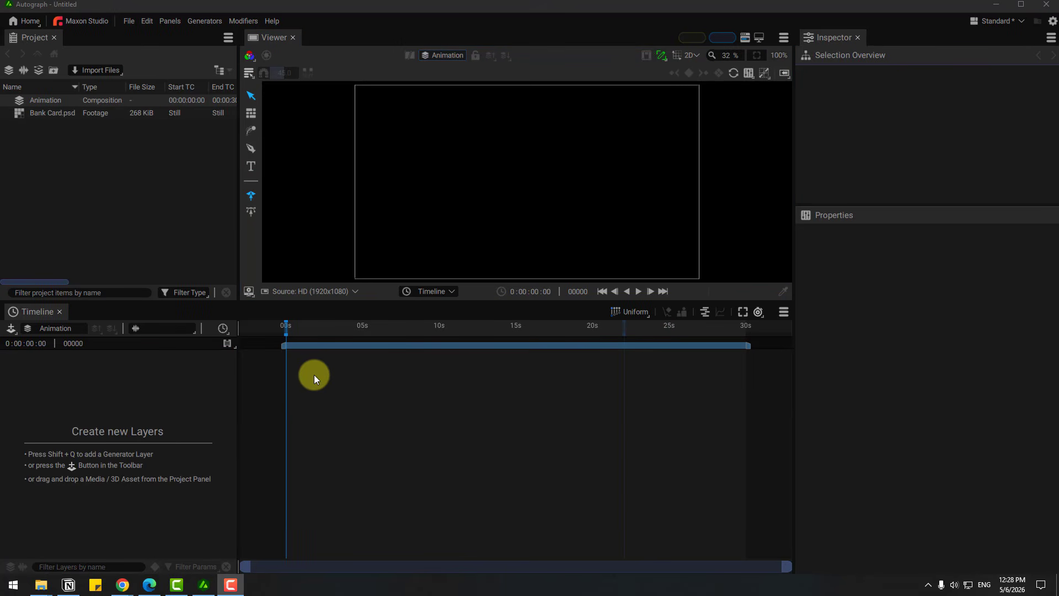
- Import the City Hospital 3D object from the City Hospital folder into the project as a 3D asset
right_click(77, 165)
mouse_move(103, 181)
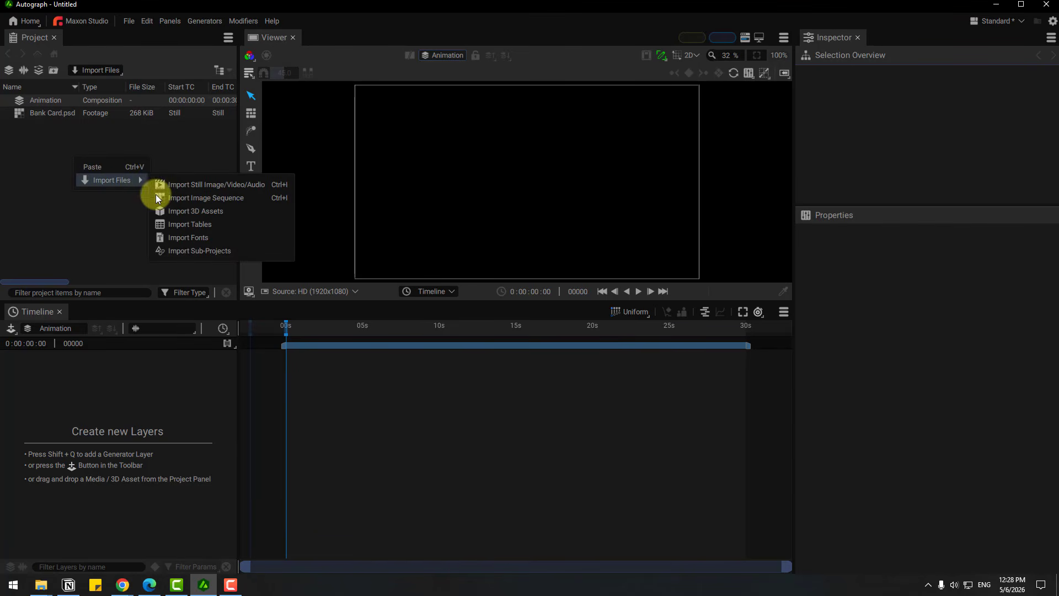
left_click(188, 211)
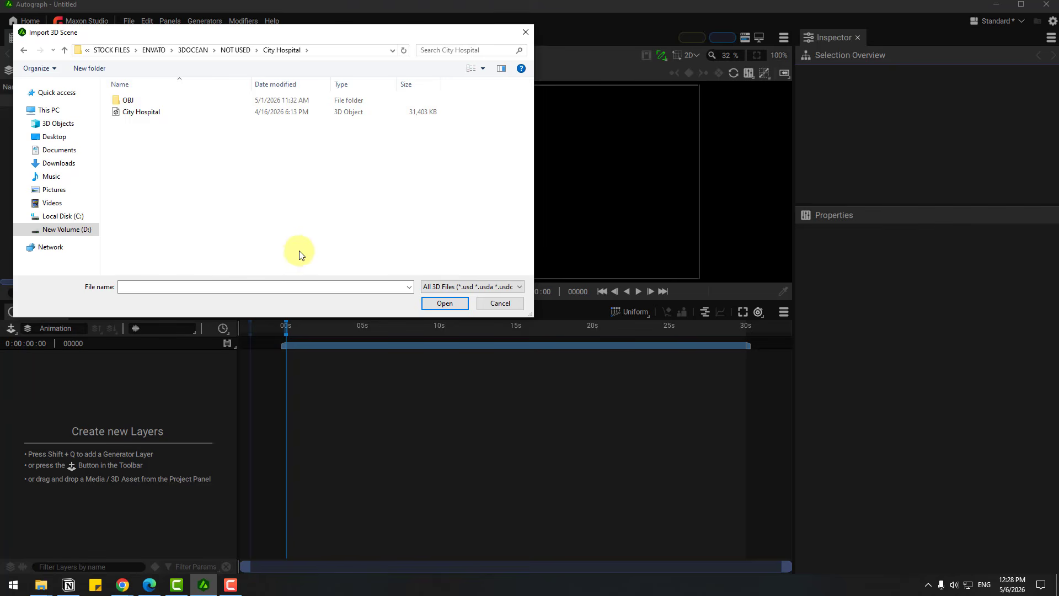
left_click(127, 113)
double_click(131, 99)
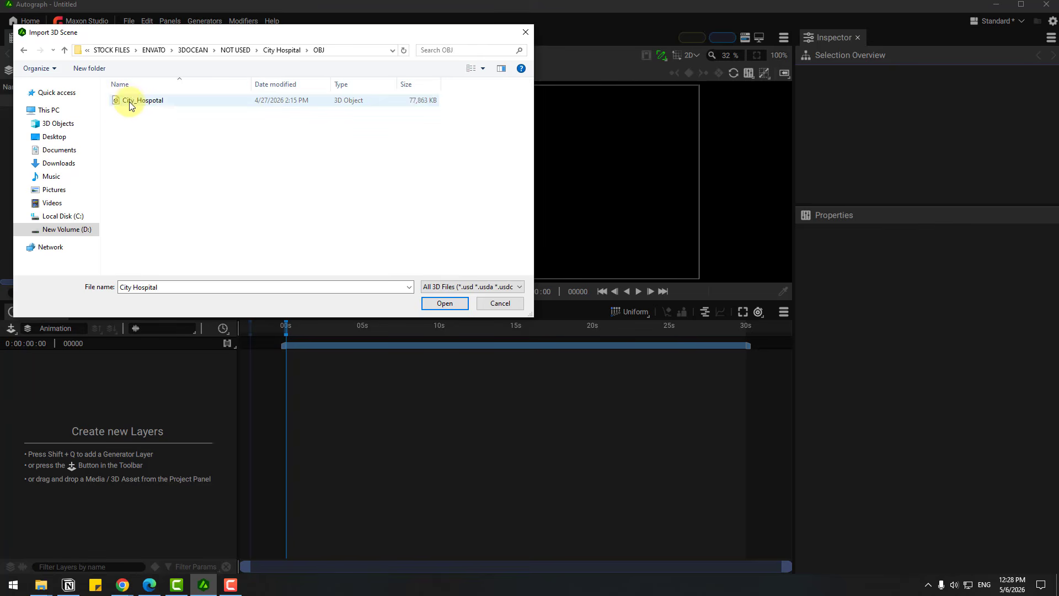
left_click(23, 49)
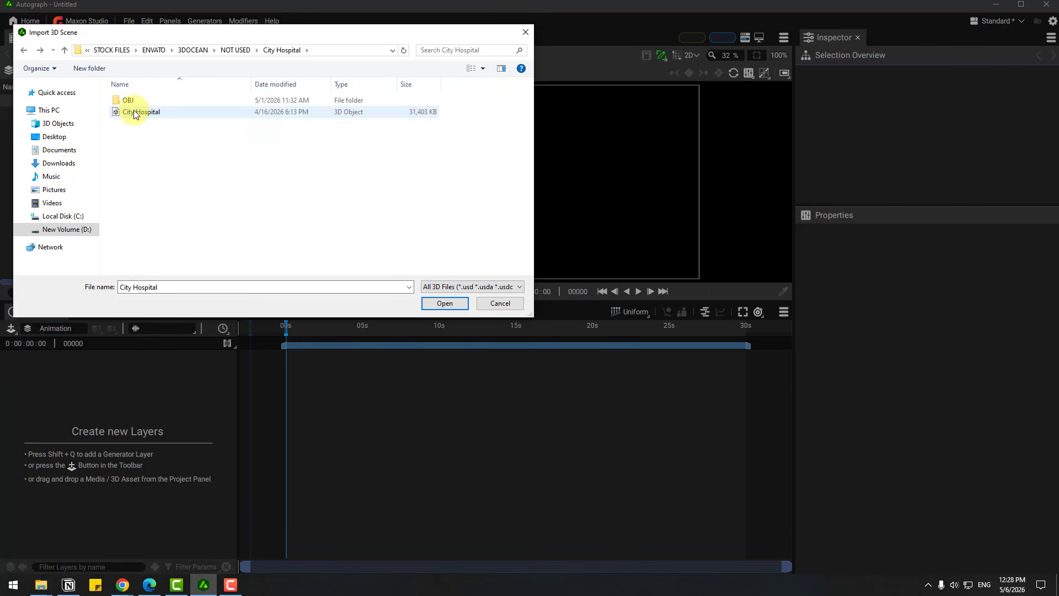
left_click(133, 111)
left_click(428, 304)
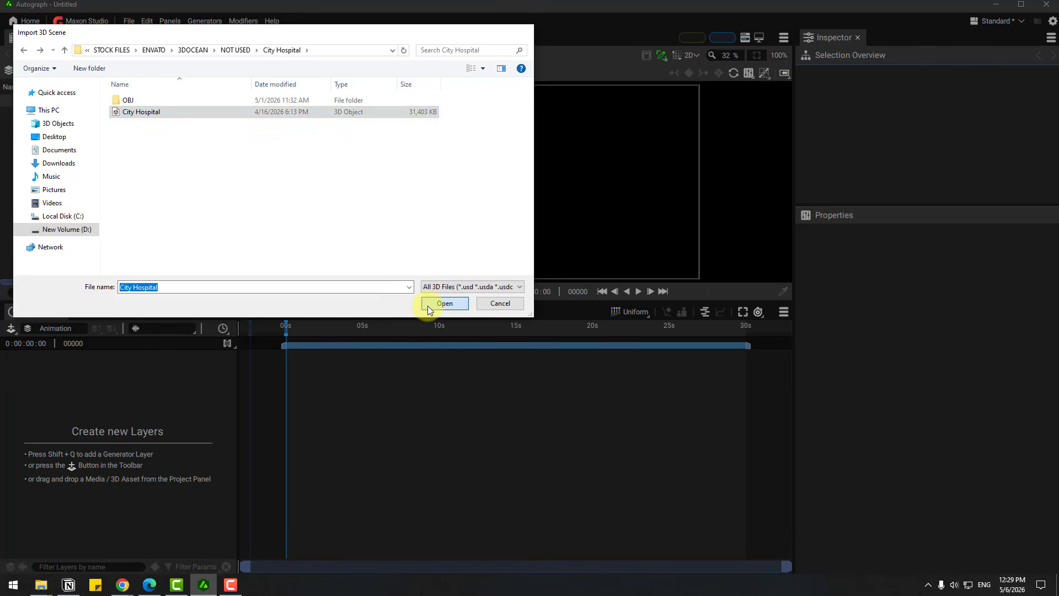
- Add City Hospital.glb to the Animation timeline as a layer and display the composition in the 3D view
left_click_drag(54, 127, 96, 406)
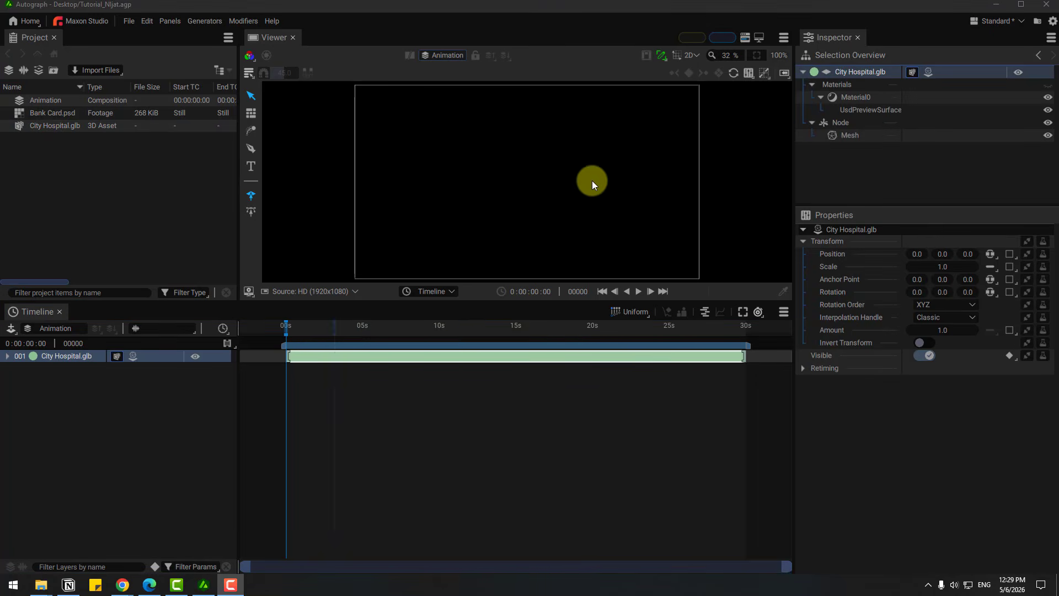
left_click(695, 56)
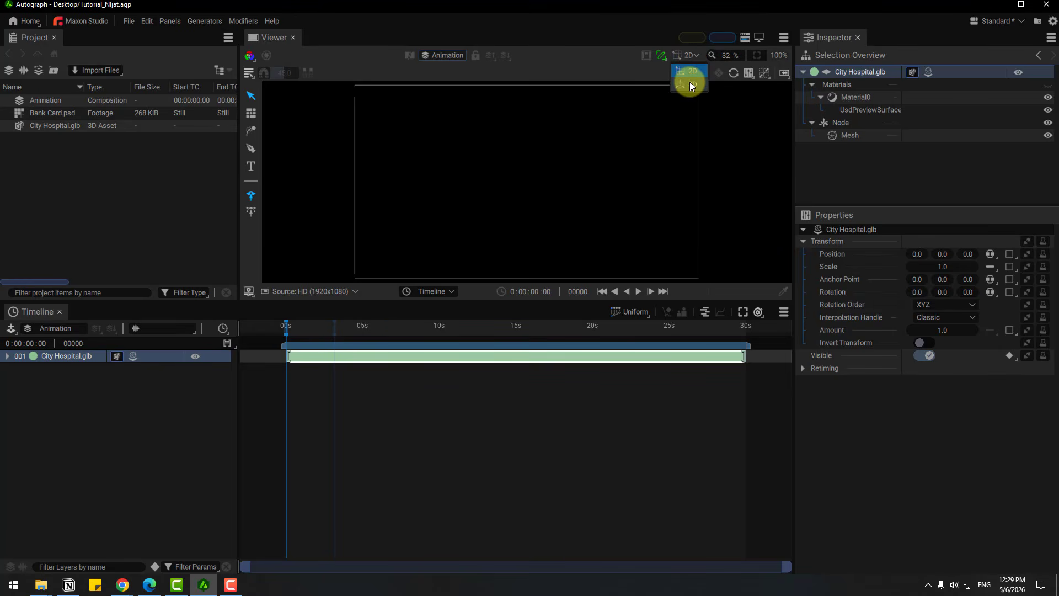
left_click(690, 83)
left_click(469, 225)
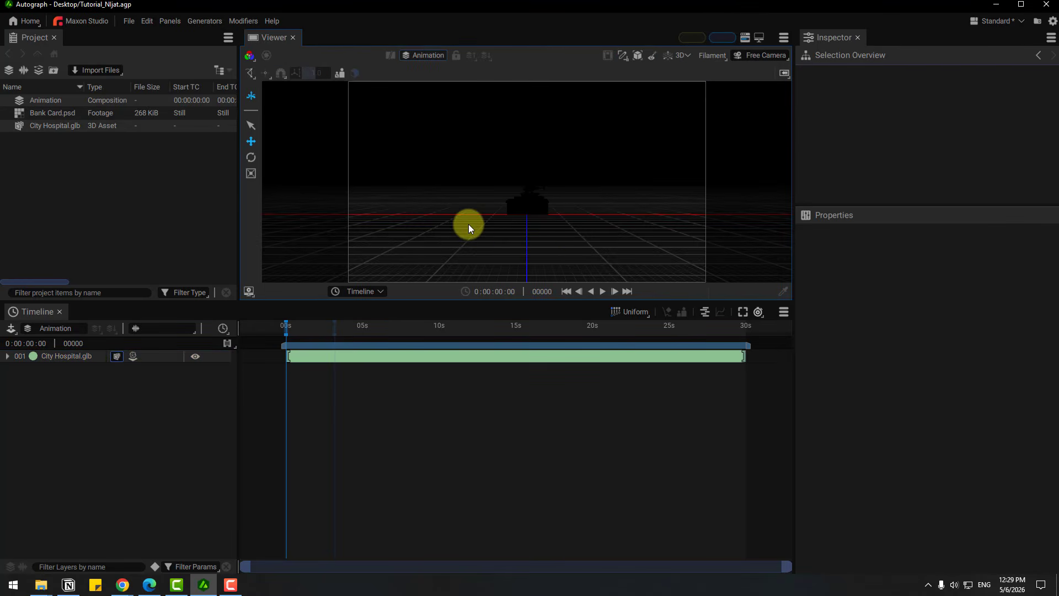
left_click(505, 226)
scroll(473, 243, "up", 5)
scroll(466, 241, "up", 5)
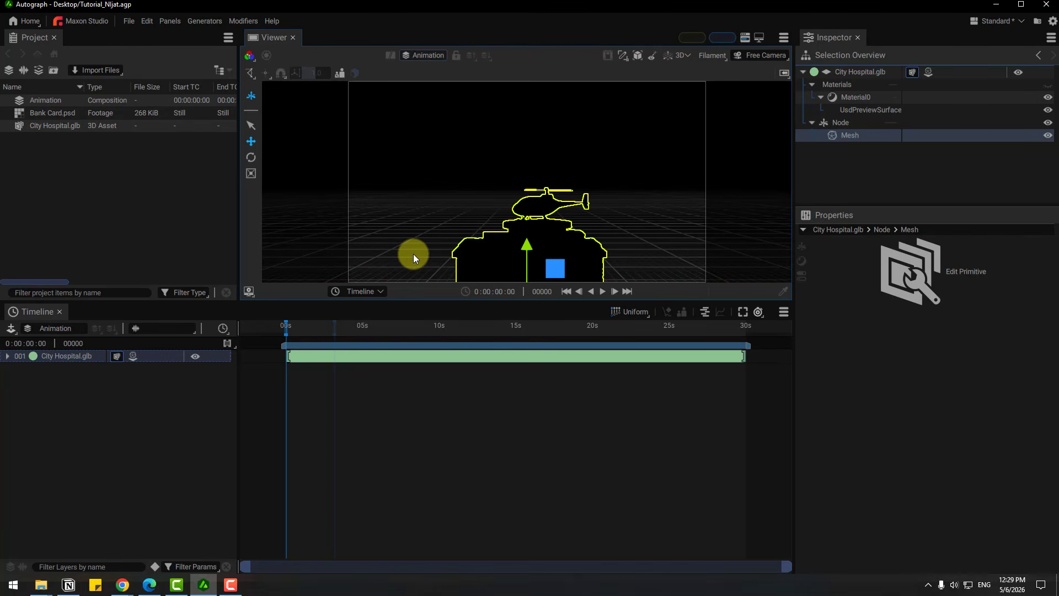
- Add a Sun light layer to the Animation composition to illuminate the hospital model
left_click(101, 435)
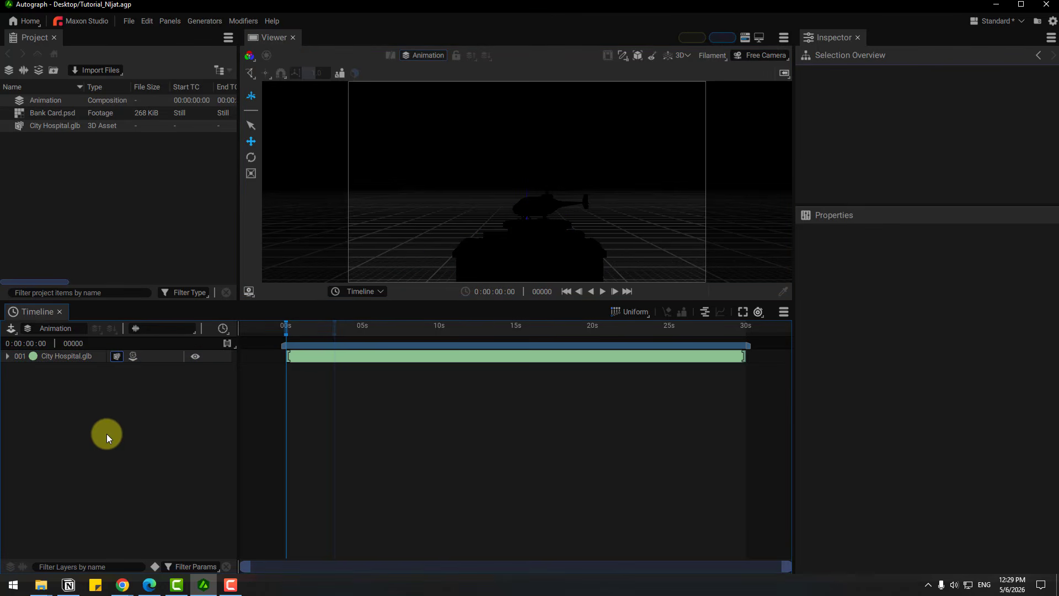
right_click(108, 433)
mouse_move(145, 458)
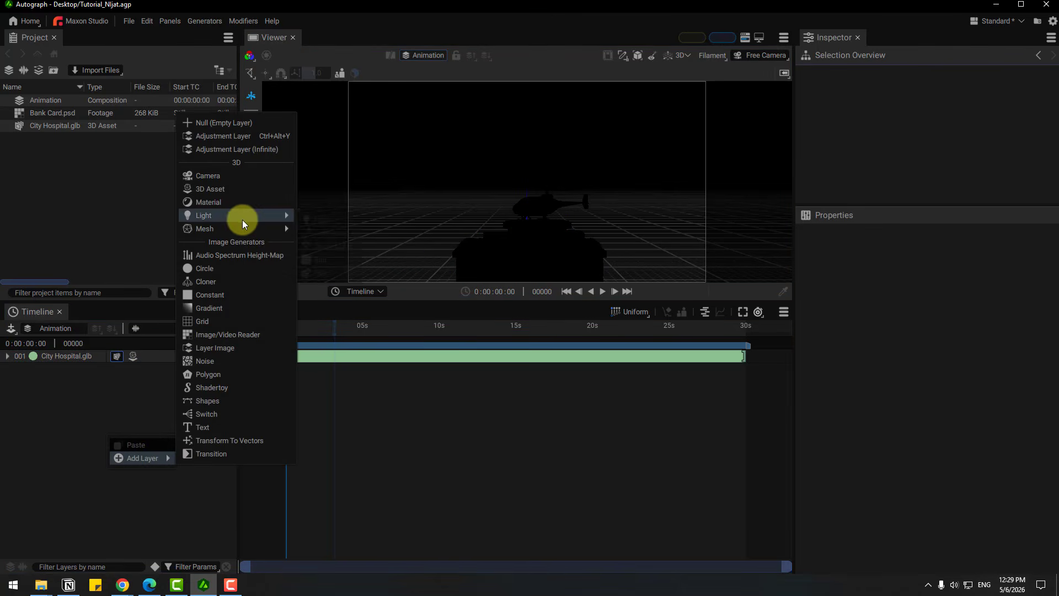
mouse_move(243, 220)
left_click(318, 263)
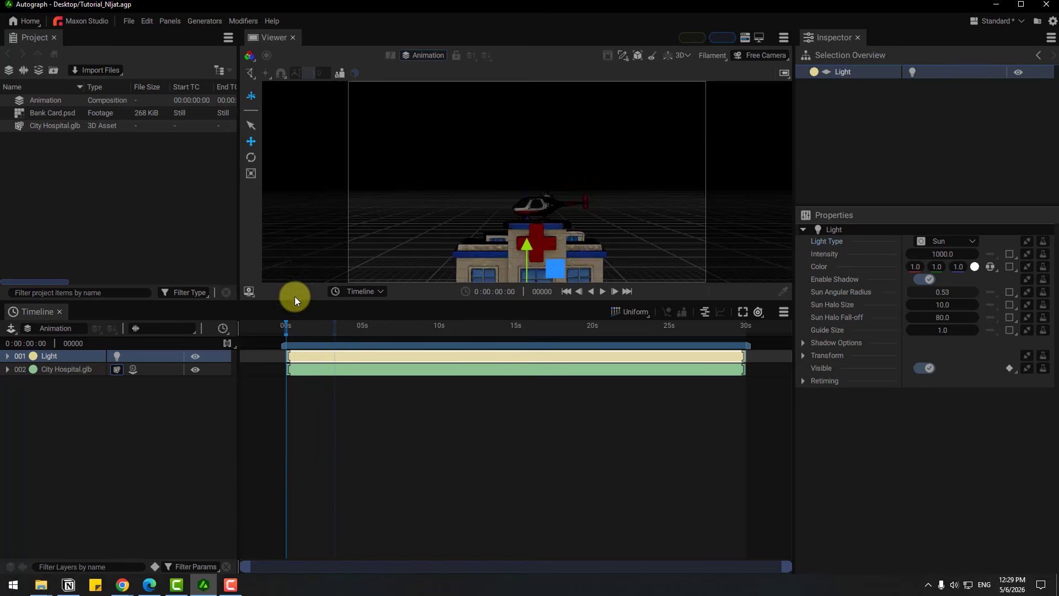
left_click_drag(421, 246, 413, 208)
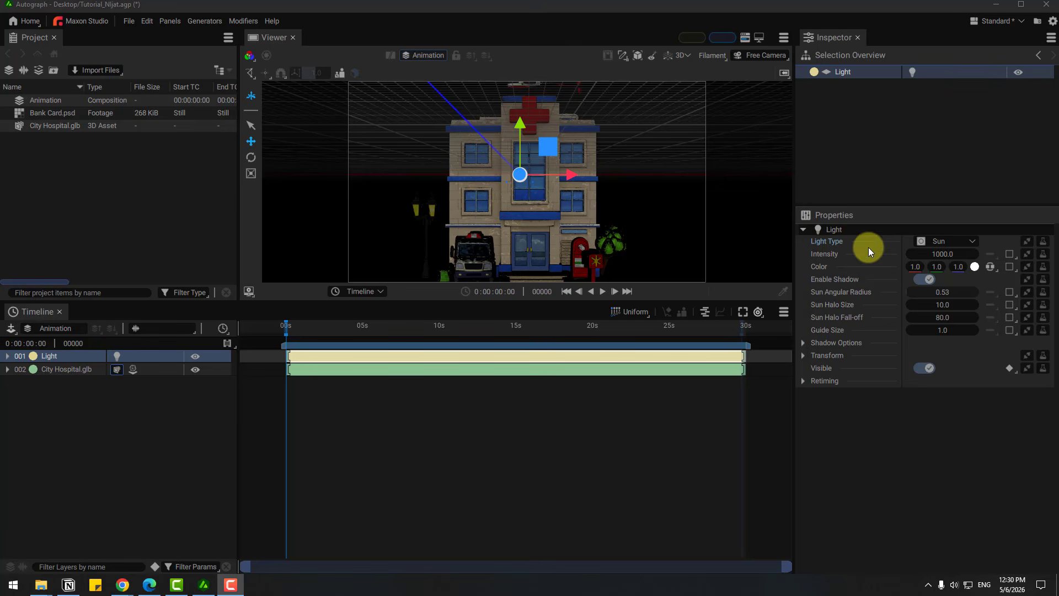
- Try the Spot, Dome Light, Directional and Point types on the light, shift it slightly upward, and return it to Sun
left_click(953, 246)
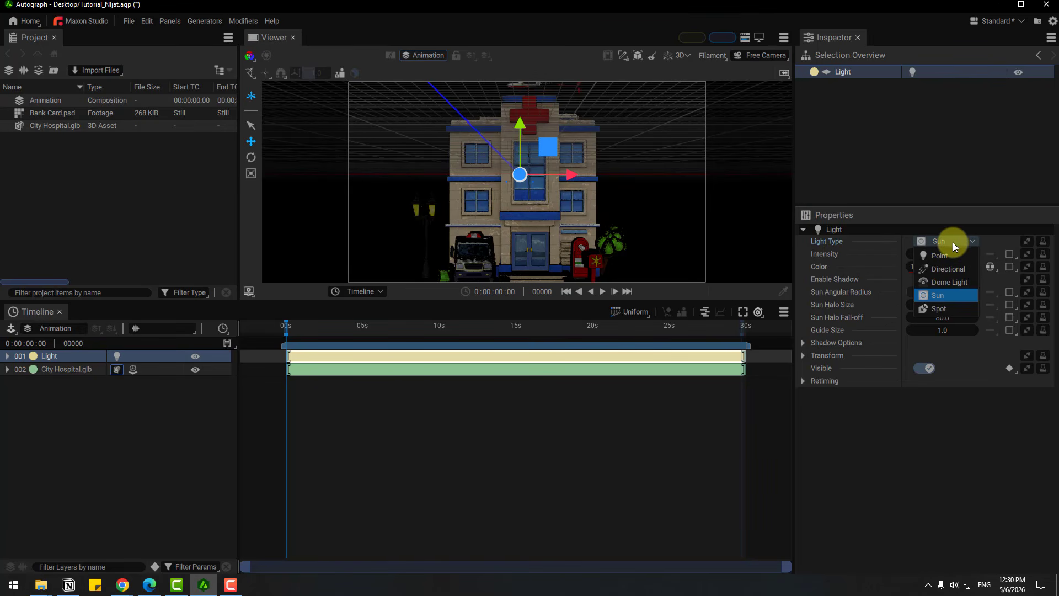
left_click(932, 308)
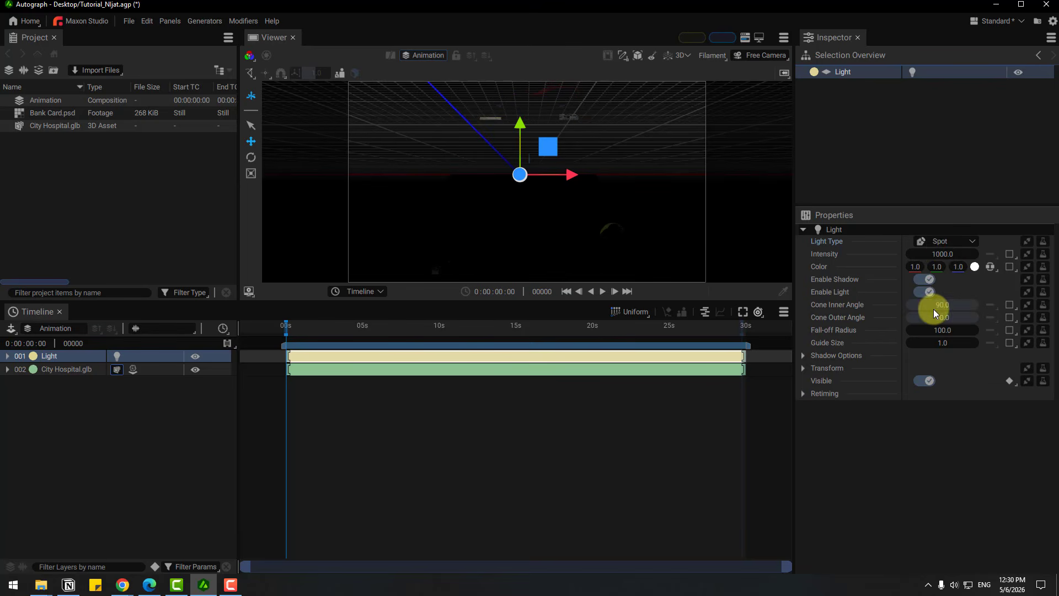
left_click(943, 242)
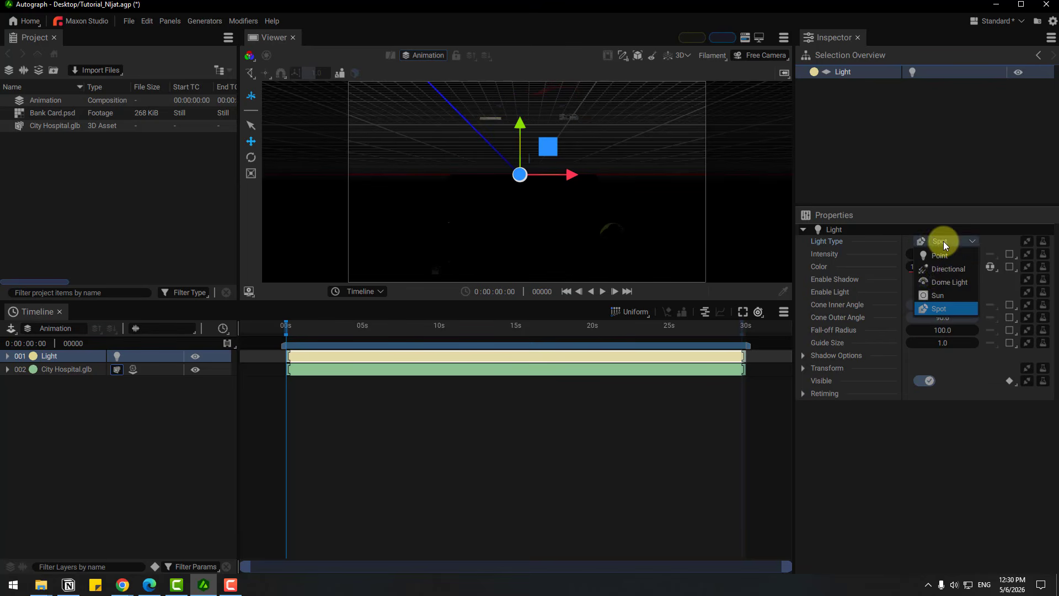
left_click(937, 283)
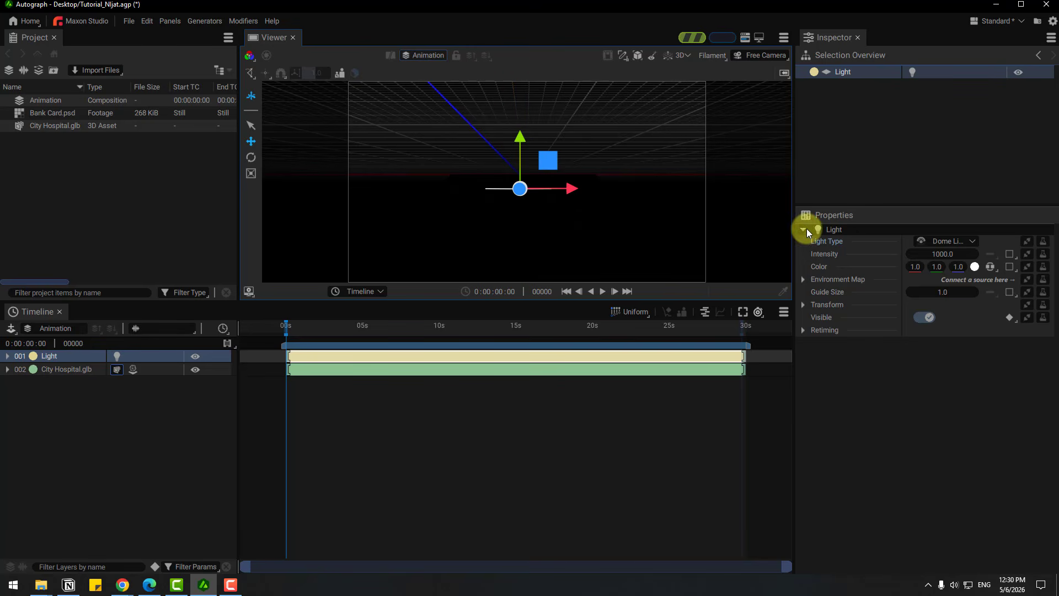
left_click(928, 243)
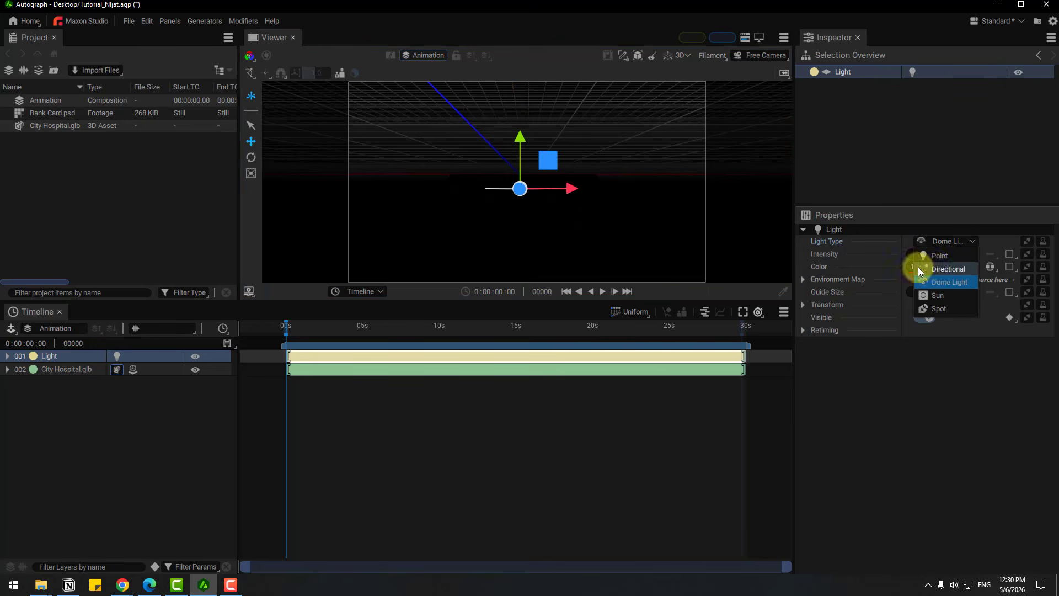
left_click(919, 268)
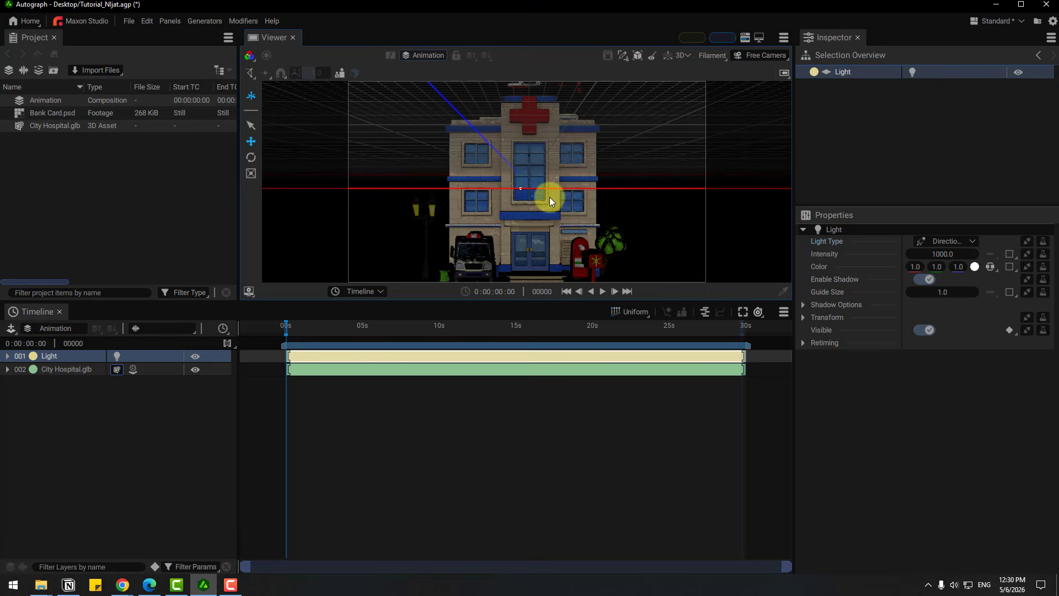
left_click(941, 241)
left_click(936, 256)
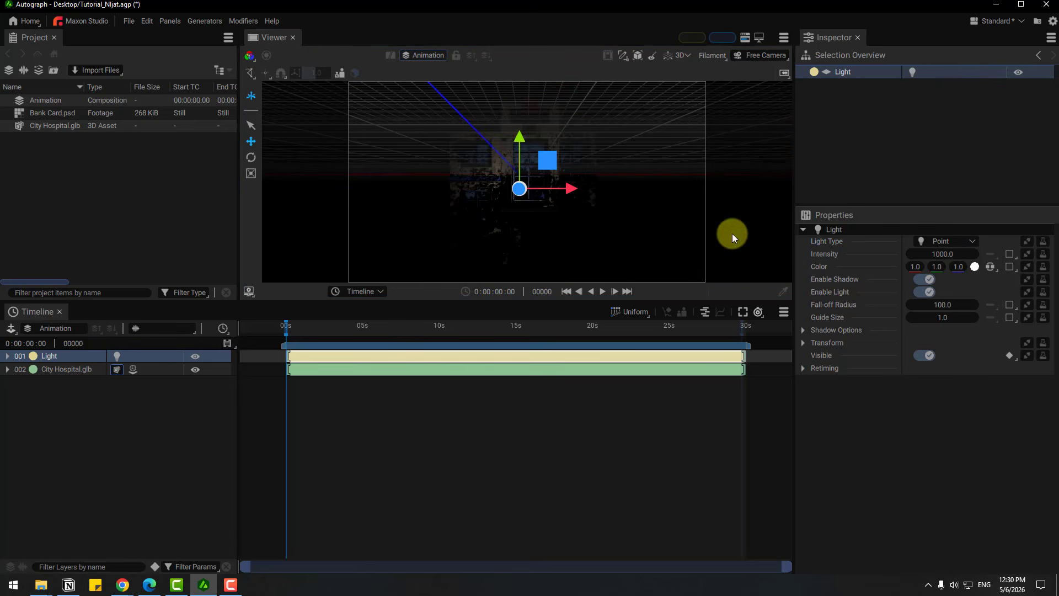
mouse_move(516, 134)
left_mouse_down()
mouse_move(520, 223)
mouse_move(522, 128)
left_mouse_up()
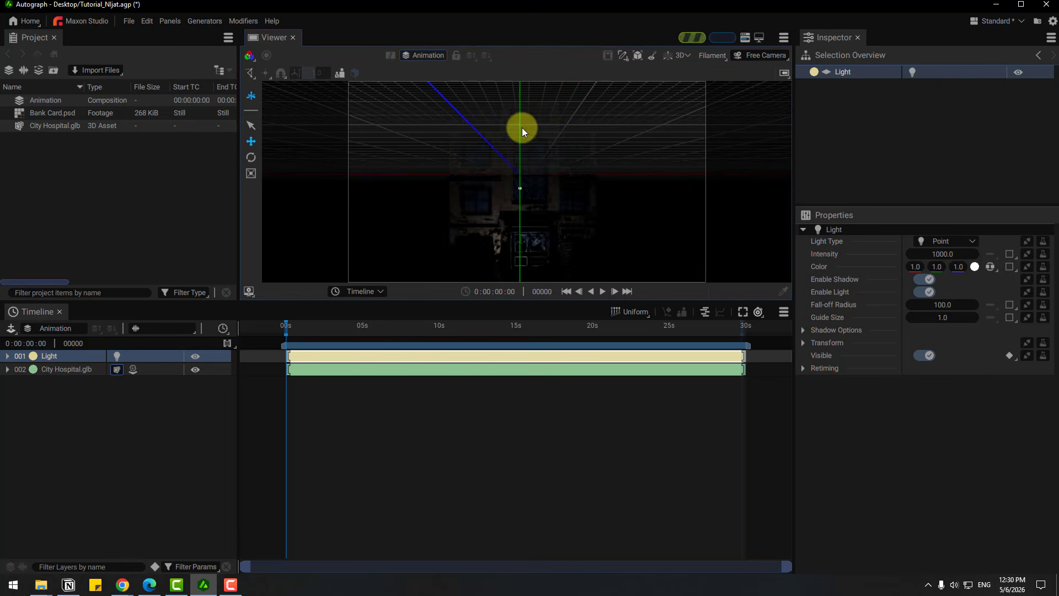
left_click(938, 241)
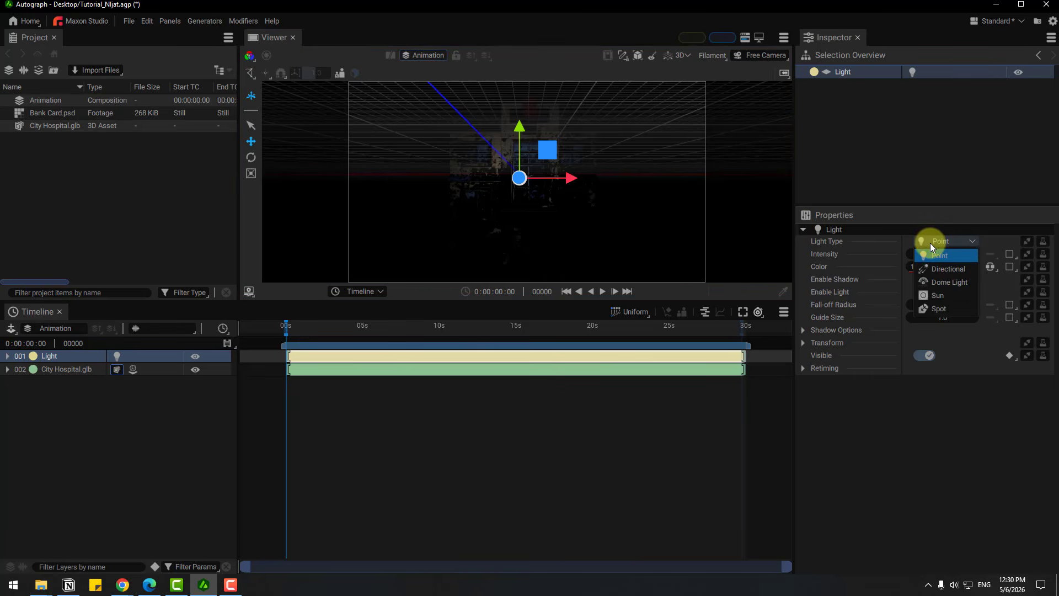
left_click(937, 295)
- Raise the City Hospital mesh vertically to a Y position of about 0.94
scroll(440, 206, "down", 5)
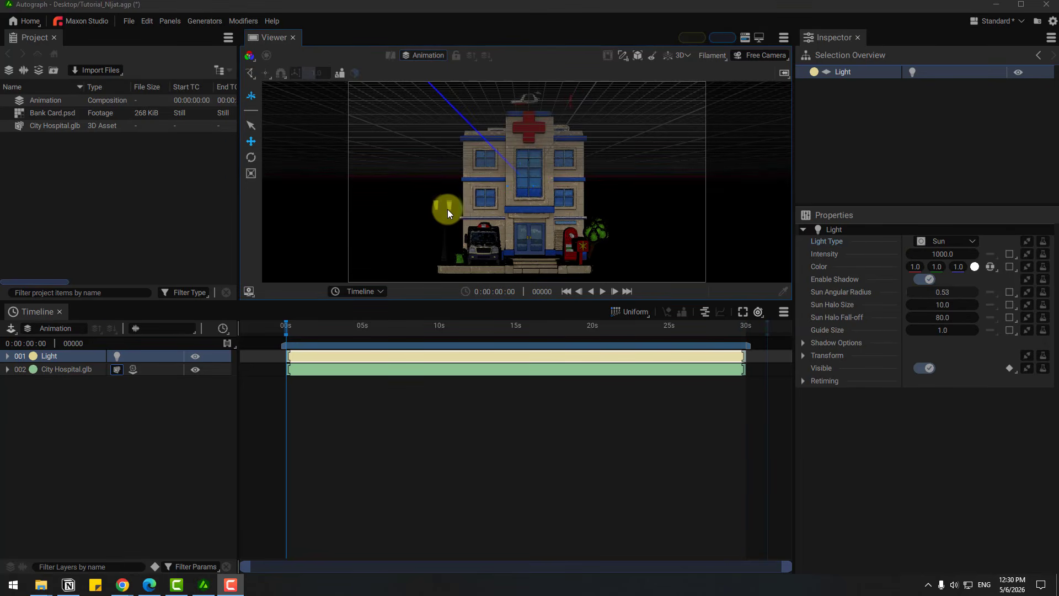
left_click_drag(452, 187, 485, 195)
left_click_drag(518, 144, 537, 186)
left_click(537, 187)
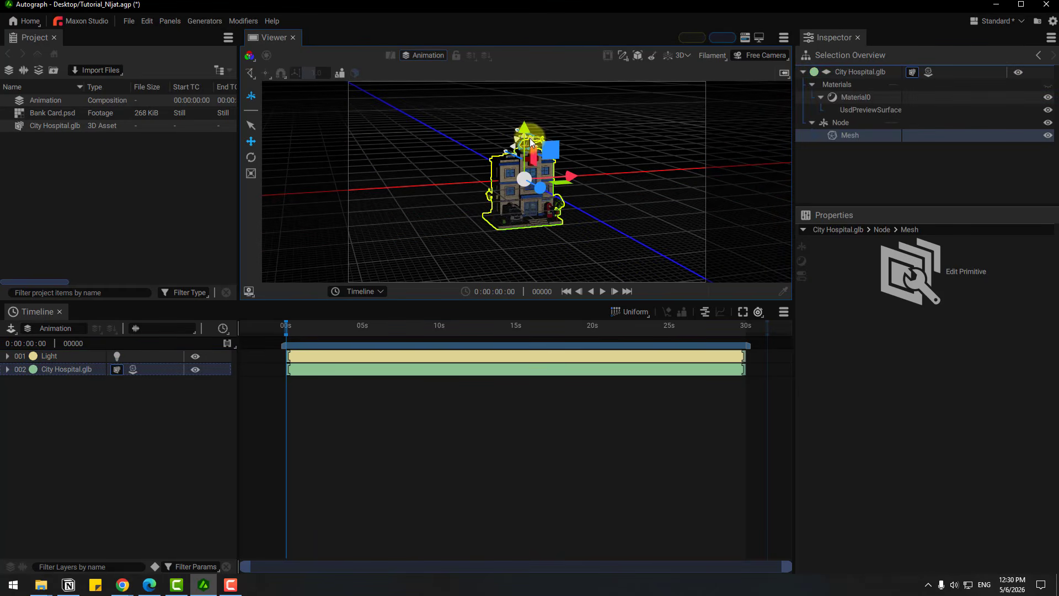
left_click_drag(454, 186, 508, 174)
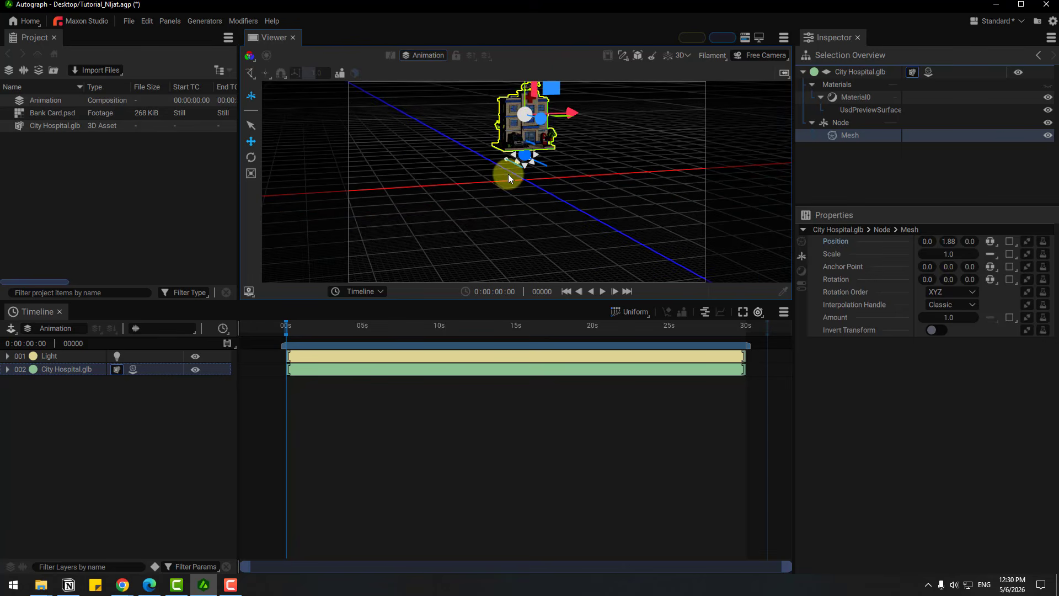
left_click_drag(522, 96, 441, 296)
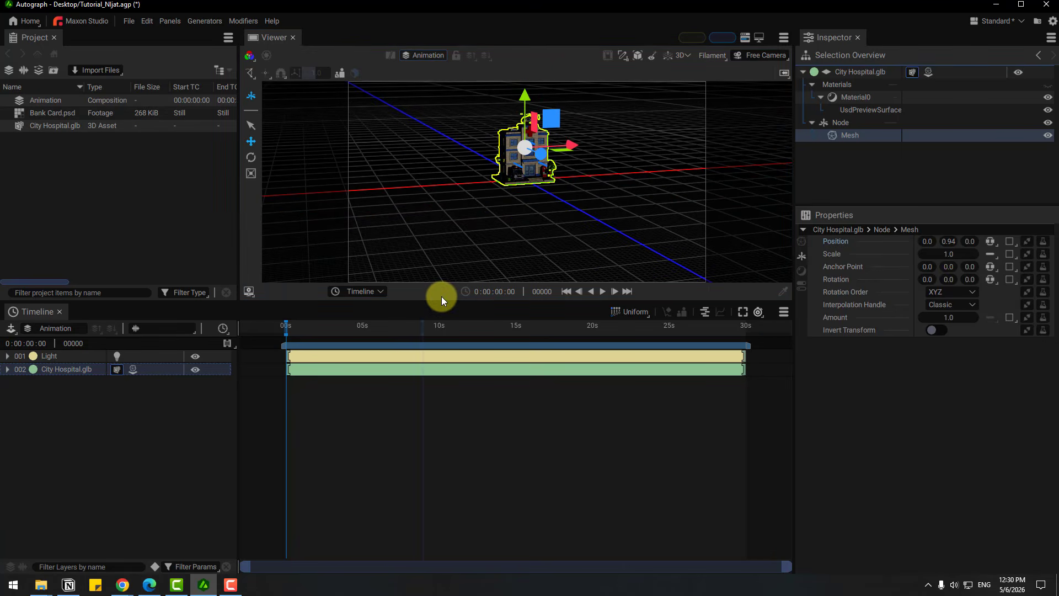
- Add a Plane mesh layer and rotate it freehand until it lies flat under the hospital
right_click(94, 412)
mouse_move(109, 431)
mouse_move(225, 202)
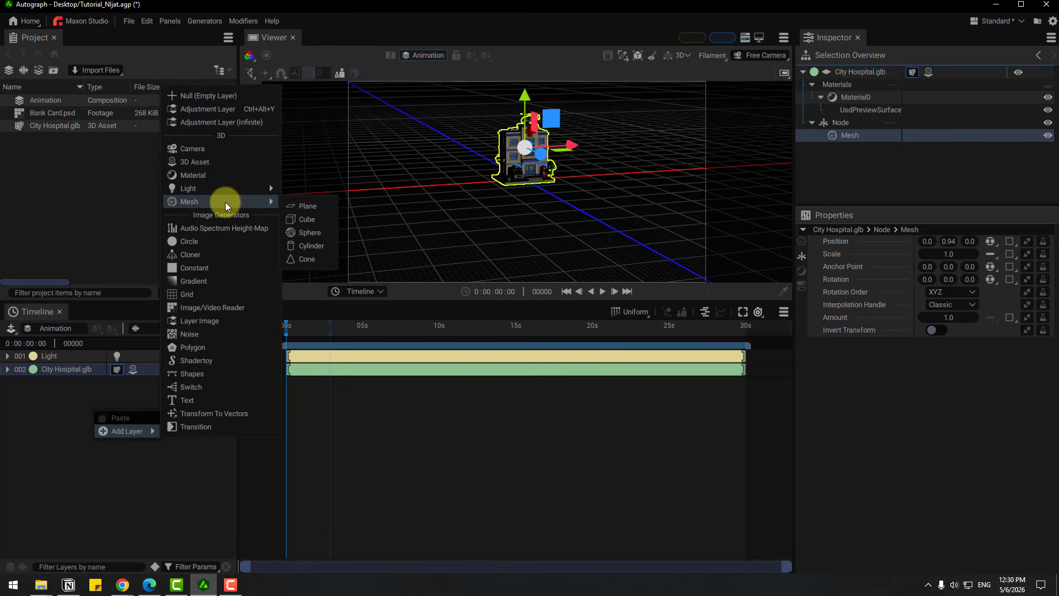
left_click(303, 208)
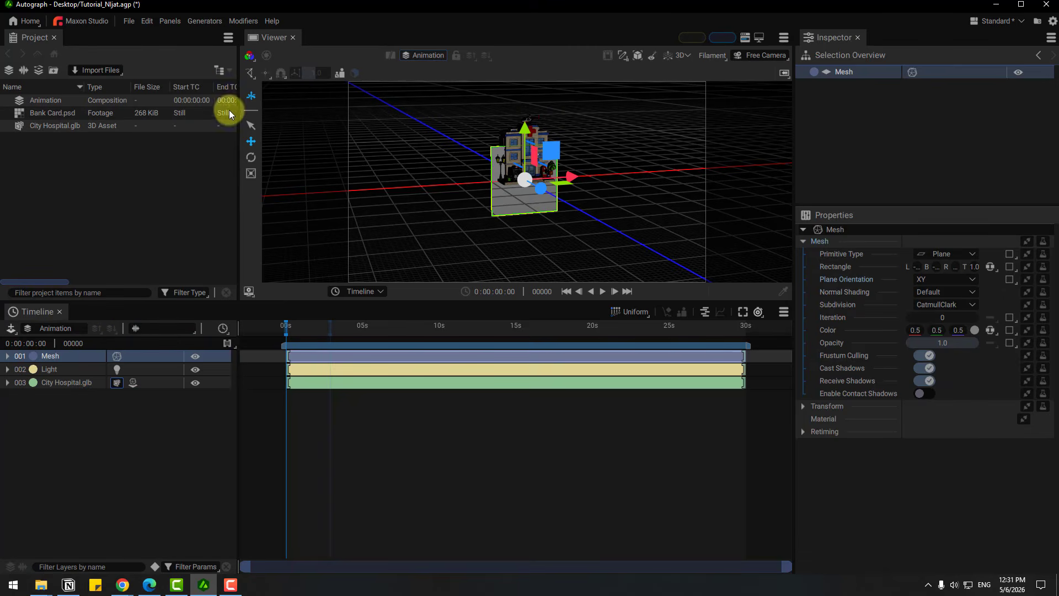
left_click(251, 158)
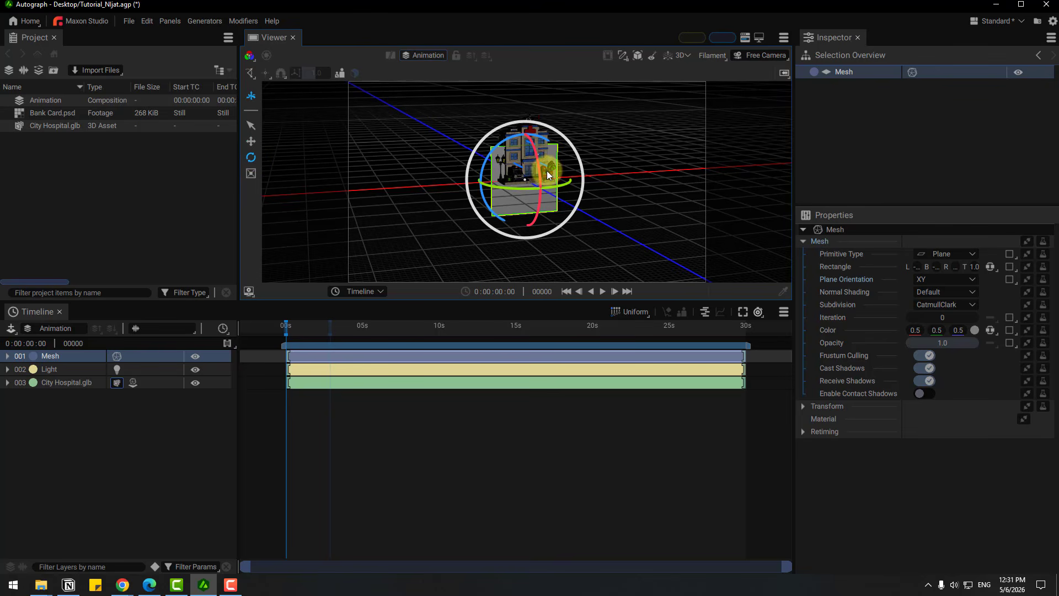
left_click_drag(541, 169, 509, 123)
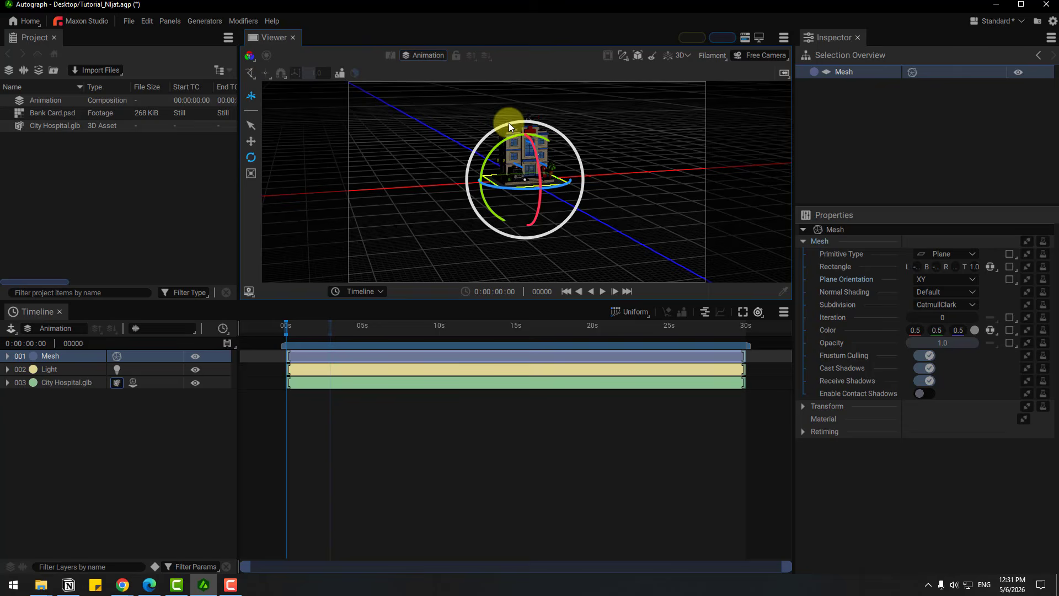
- Scale the plane up freehand into a large ground surface around the hospital
left_click(251, 173)
left_click_drag(518, 189, 640, 194)
scroll(640, 193, "down", 3)
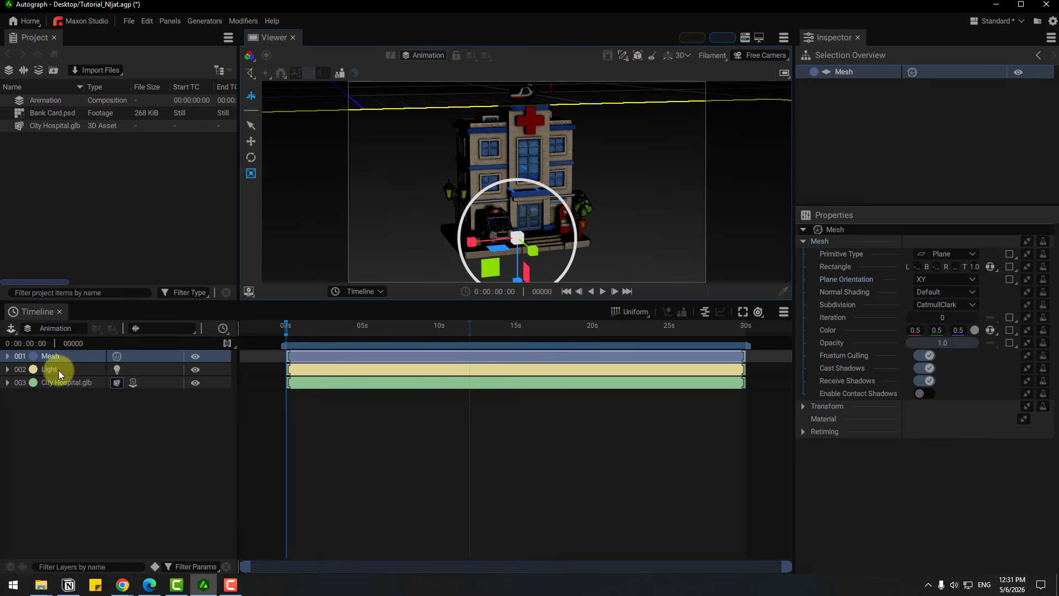
- Raise the Sun light's intensity to 5000, and reduce it to 2500
left_click(59, 375)
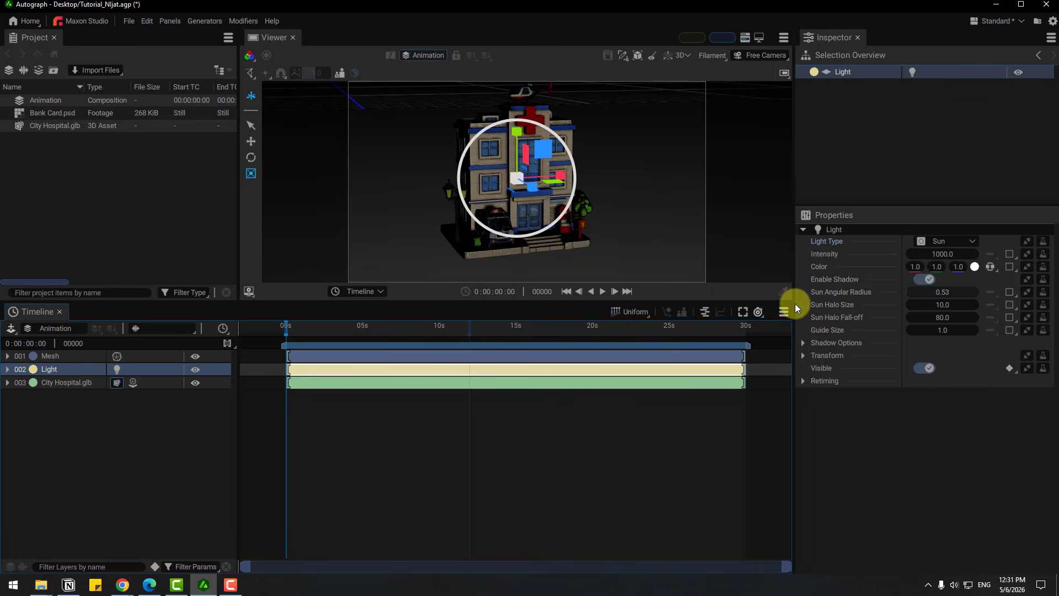
double_click(939, 256)
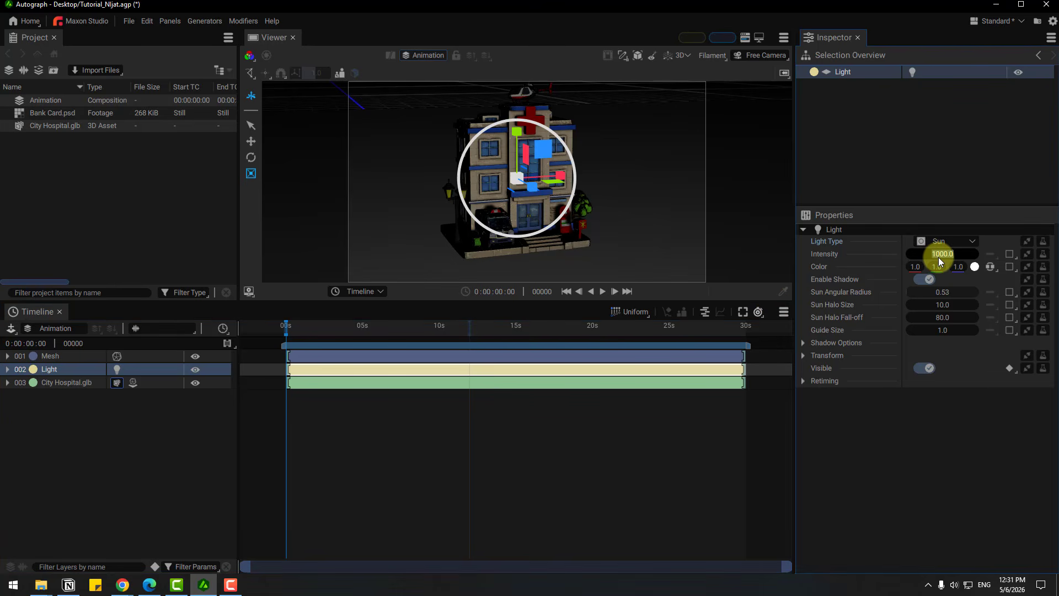
type("5000")
key("Return")
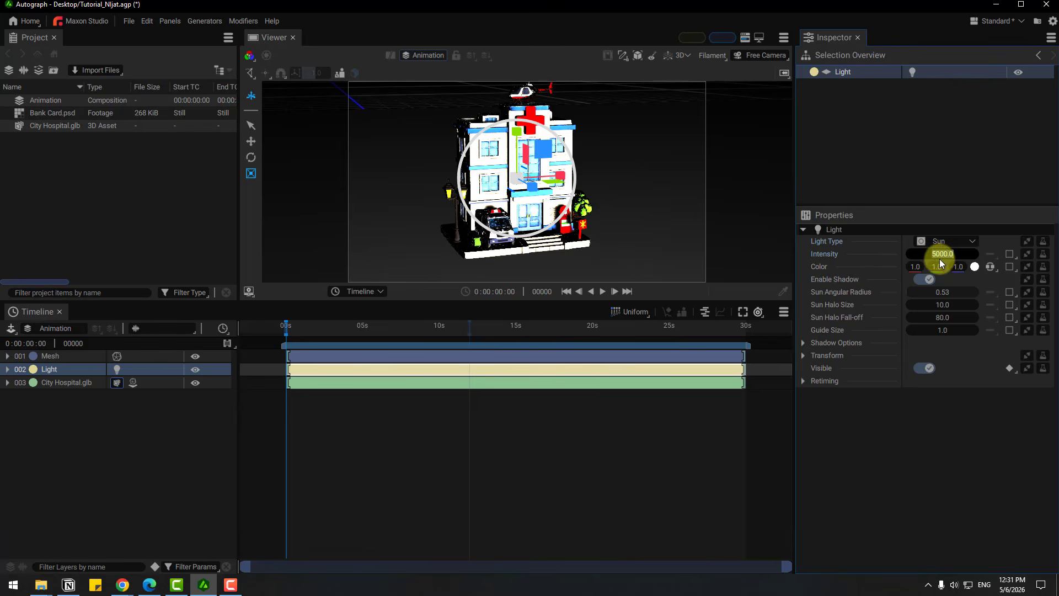
key("Return")
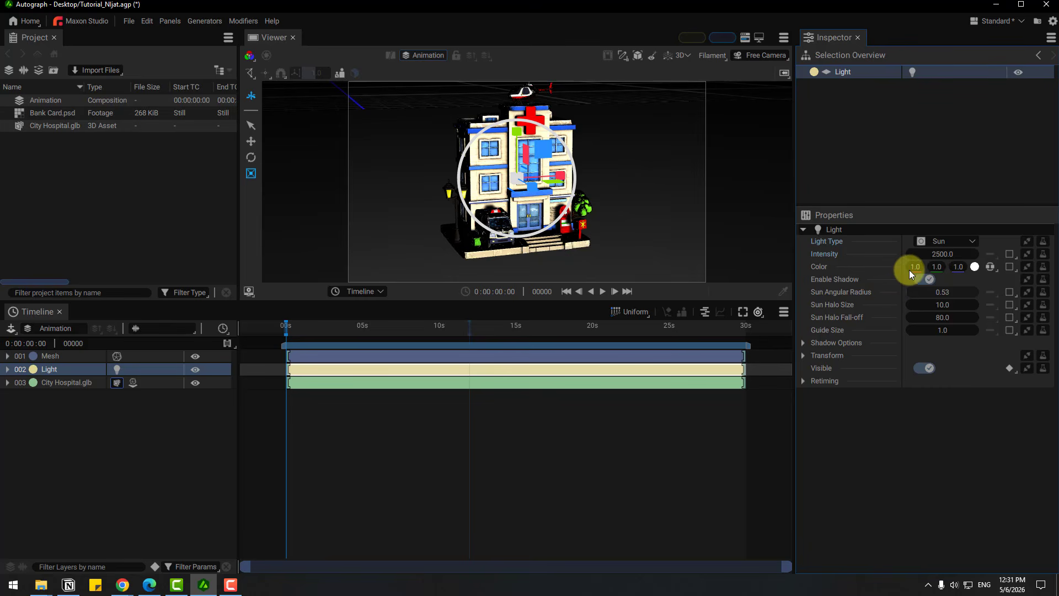
- Give the light a slightly warm color with RGB values 1.0, 0.95 and 0.9
mouse_move(911, 273)
left_mouse_down()
mouse_move(975, 266)
mouse_move(920, 272)
mouse_move(938, 285)
mouse_move(932, 293)
mouse_move(924, 267)
left_mouse_up()
left_click(975, 266)
left_click(863, 209)
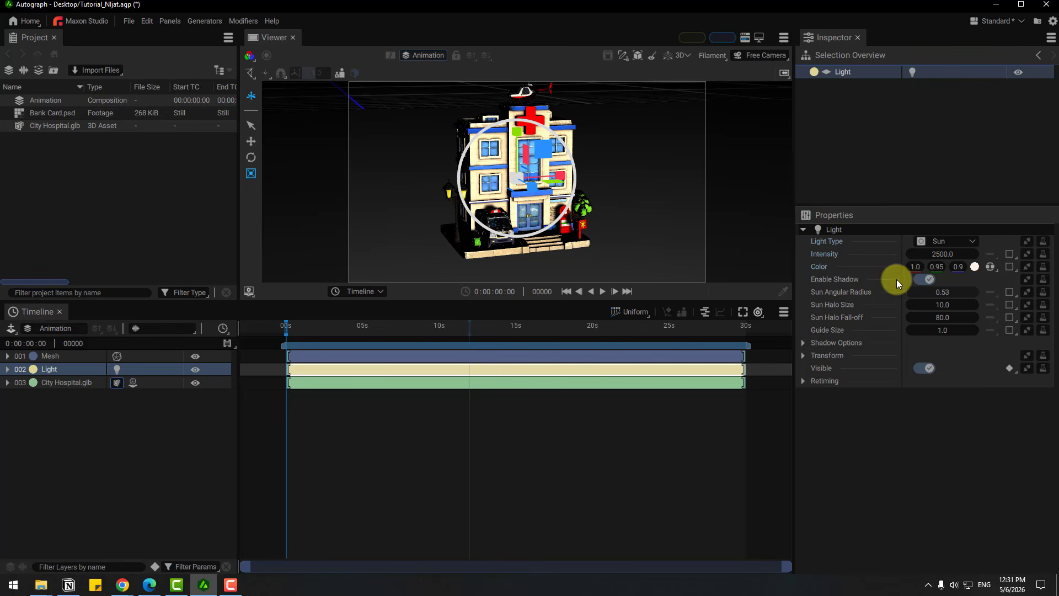
- Toggle Enable Shadow on the light to compare the hospital facade up close, leaving shadows enabled
left_click(925, 279)
left_click(924, 279)
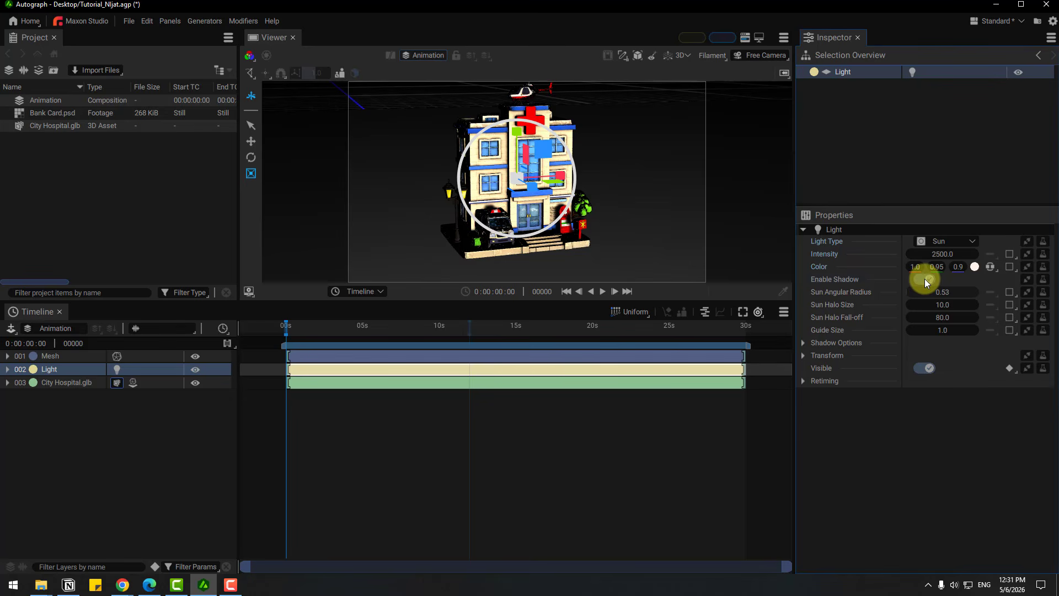
left_click(924, 279)
scroll(528, 230, "up", 8)
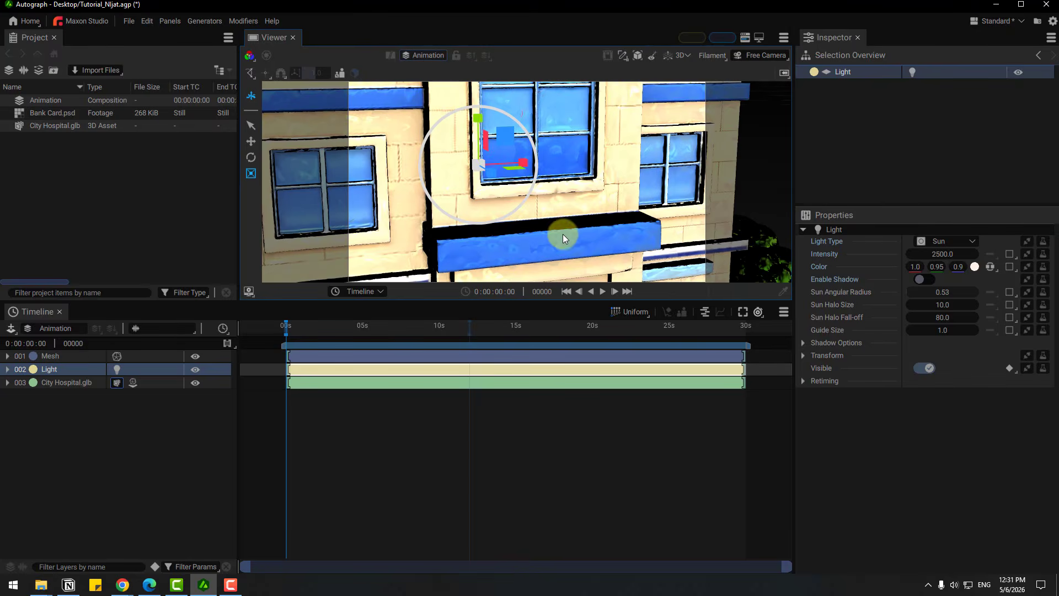
left_click_drag(563, 234, 589, 207)
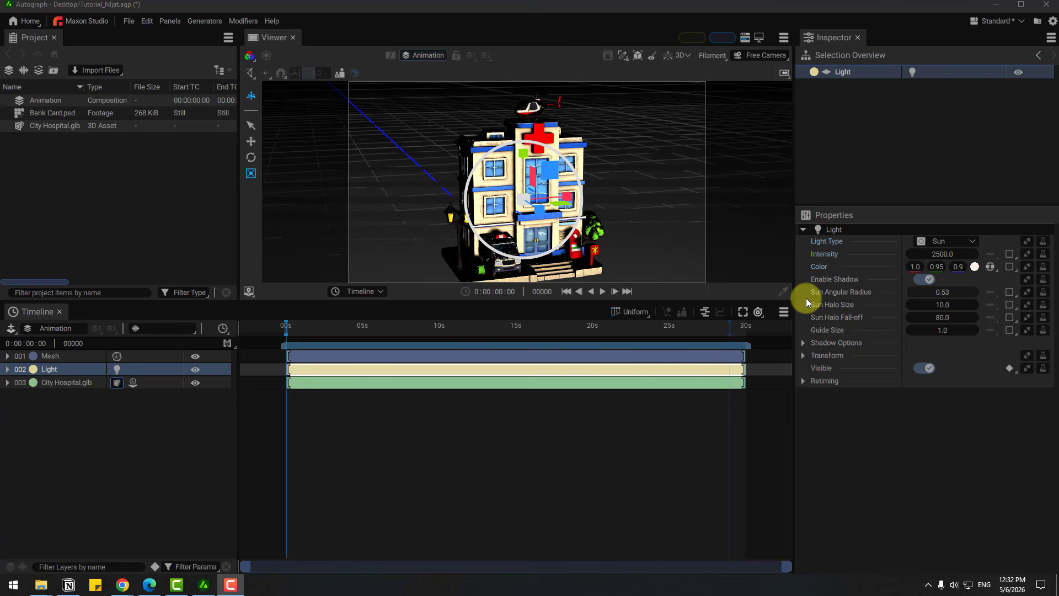
- Set the light's Sun Angular Radius to 0.25, Sun Halo Size to 16.0 and Guide Size to 2.2
left_click_drag(930, 298, 941, 330)
left_click_drag(454, 234, 316, 160)
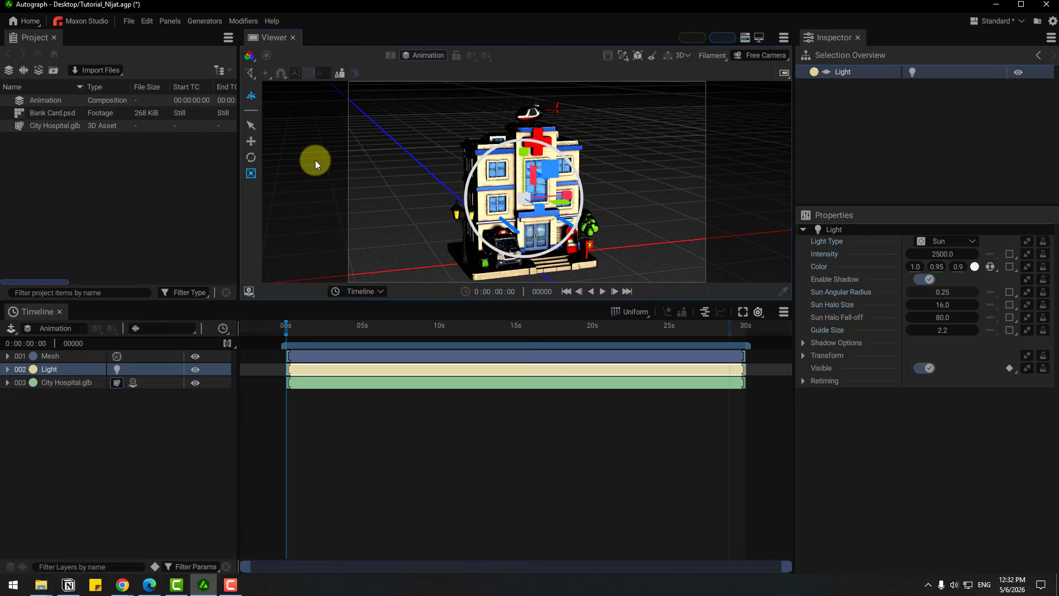
- Rotate the Sun light freehand to change the direction it shines on the hospital
left_click(253, 156)
left_click_drag(497, 250, 536, 208)
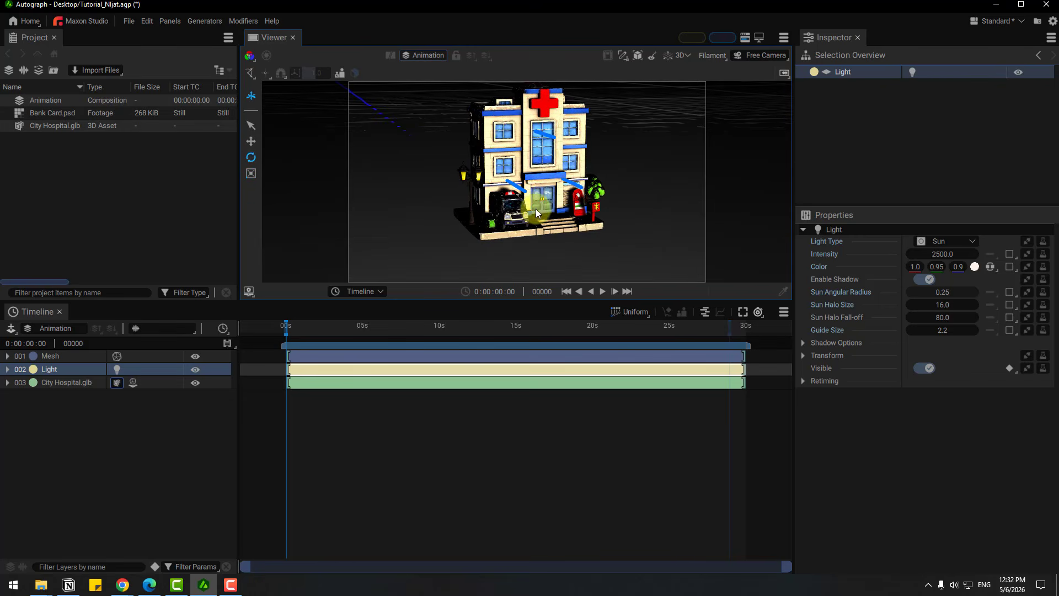
mouse_move(546, 151)
left_mouse_down()
mouse_move(547, 163)
mouse_move(551, 131)
mouse_move(543, 159)
mouse_move(544, 142)
mouse_move(527, 157)
left_mouse_up()
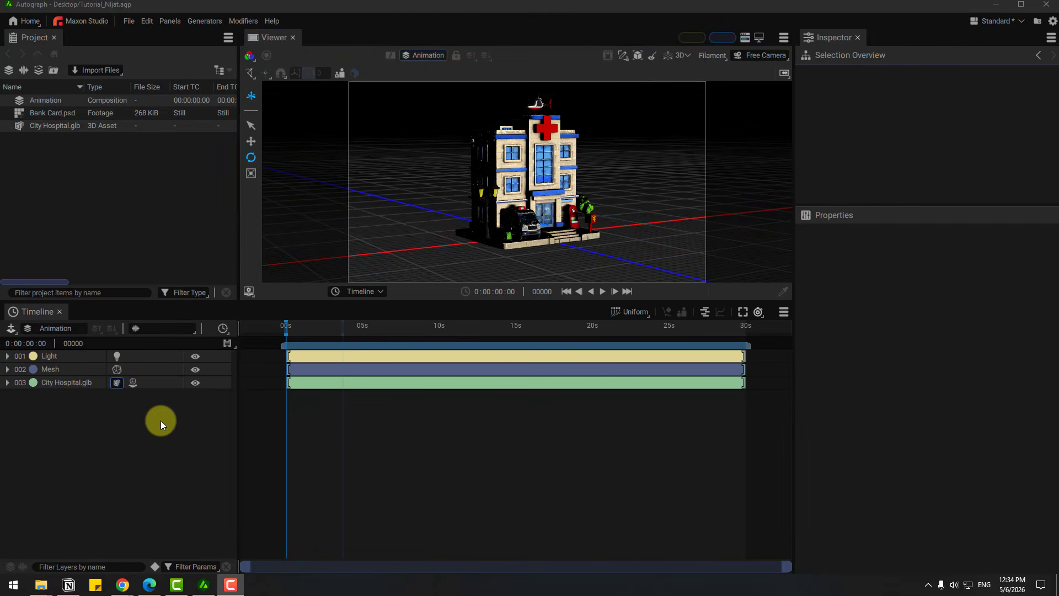
- Add a Camera layer to the Animation composition
left_click(79, 455)
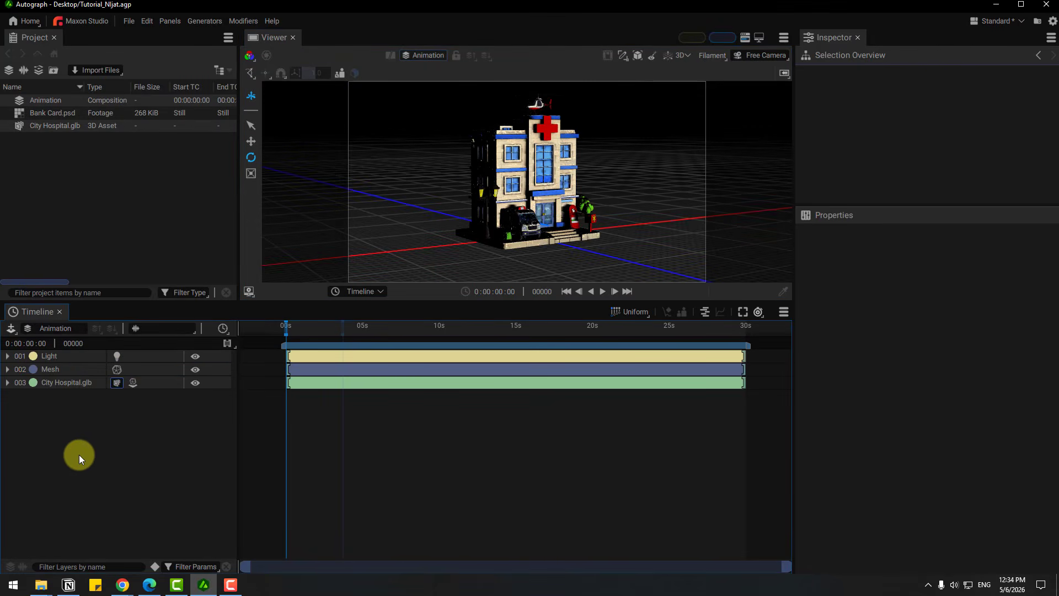
right_click(78, 455)
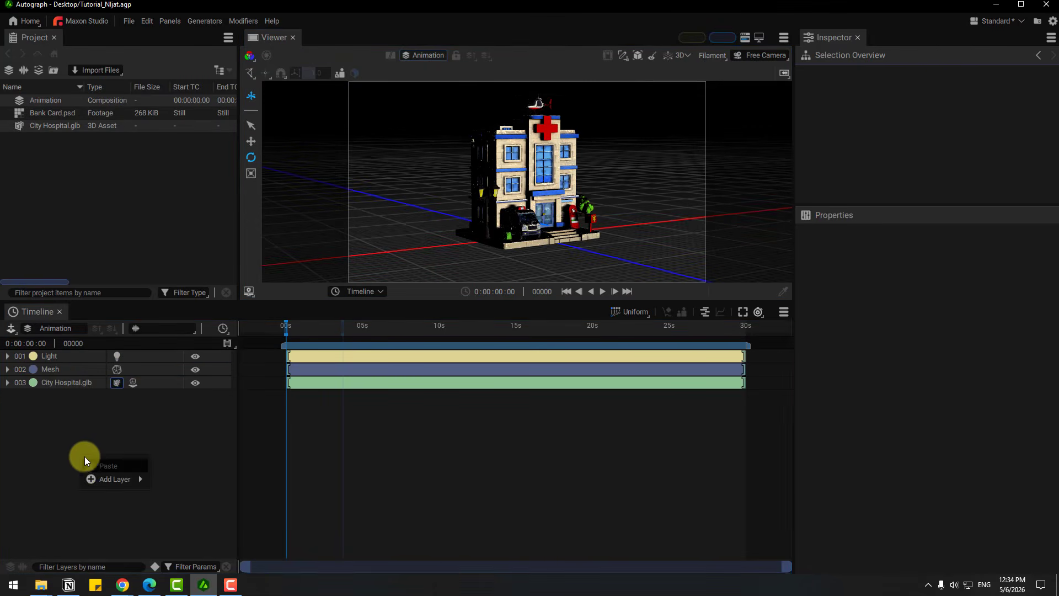
mouse_move(105, 478)
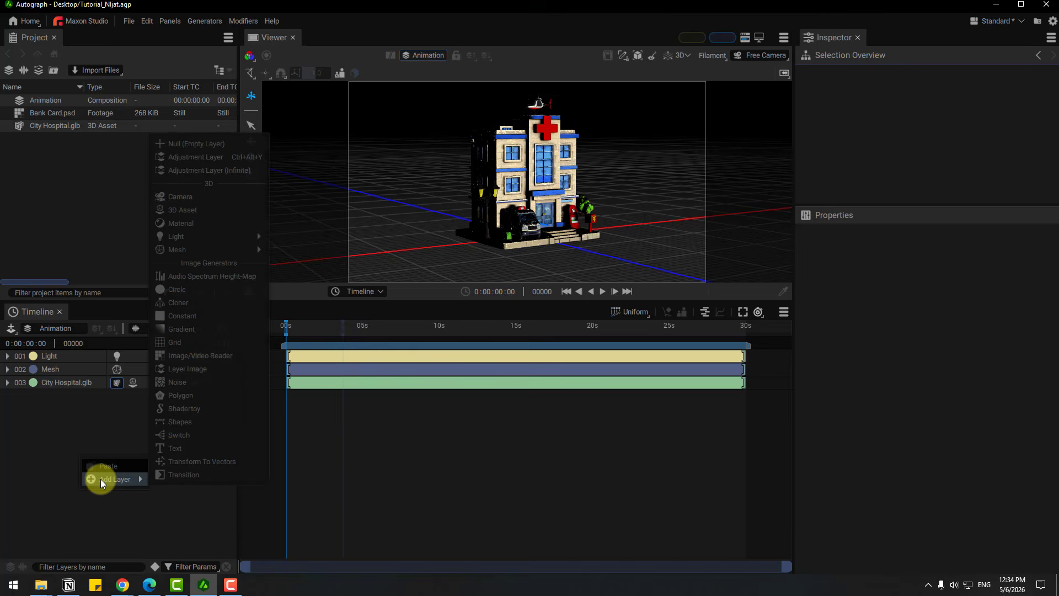
left_click(194, 200)
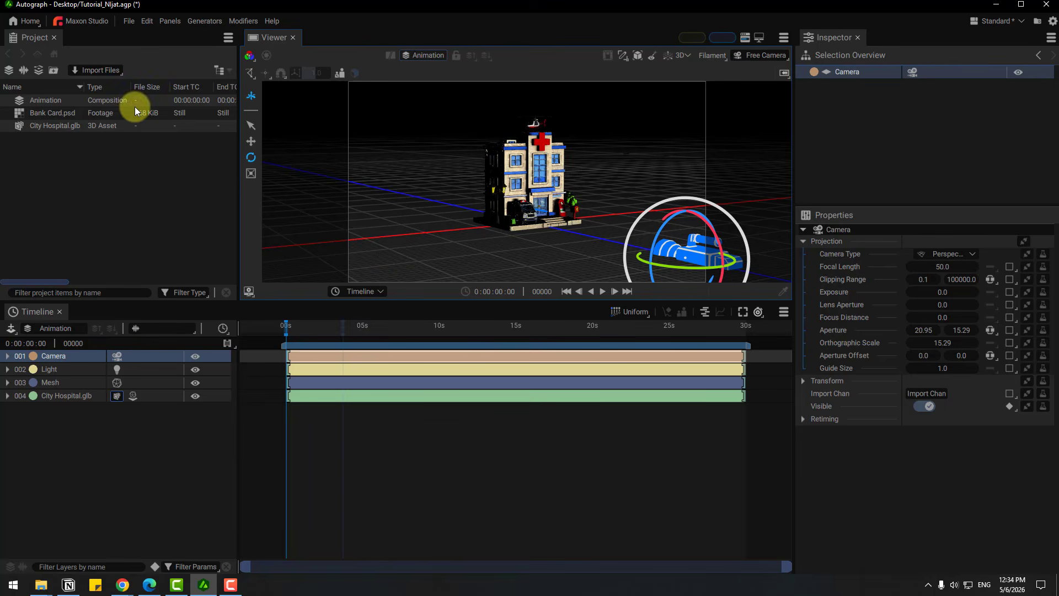
- Move the camera freehand up above the ground grid and slightly sideways toward the hospital
left_click(248, 143)
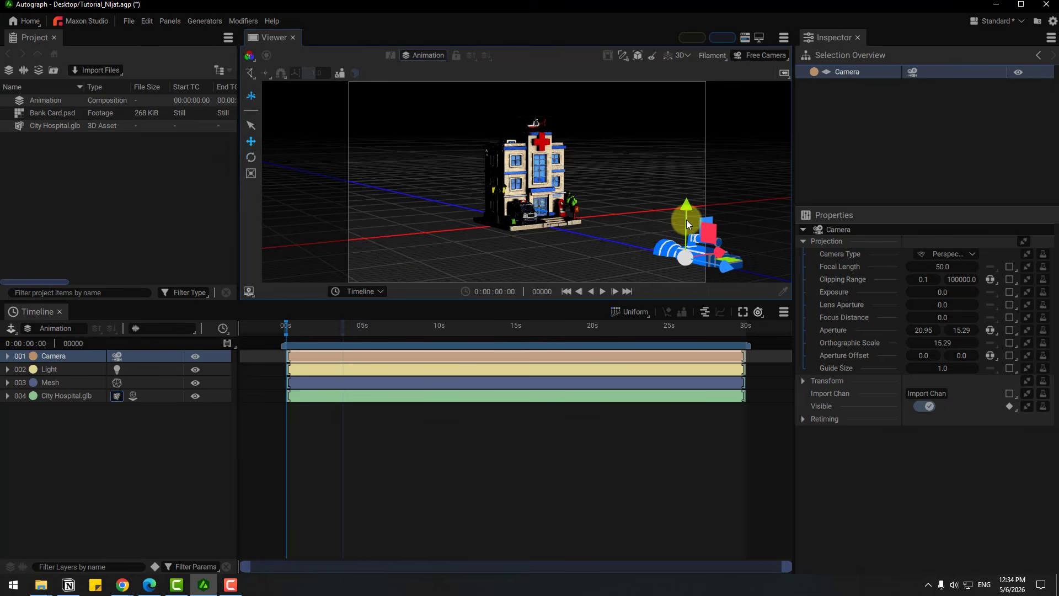
left_click_drag(687, 219, 700, 178)
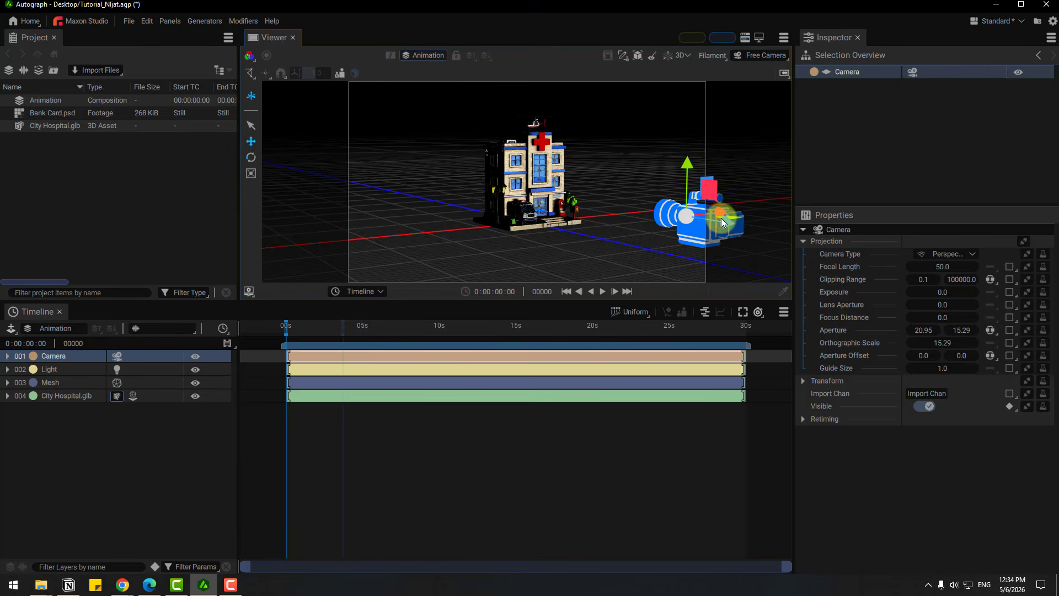
mouse_move(721, 218)
left_mouse_down()
mouse_move(660, 209)
mouse_move(721, 219)
mouse_move(710, 211)
left_mouse_up()
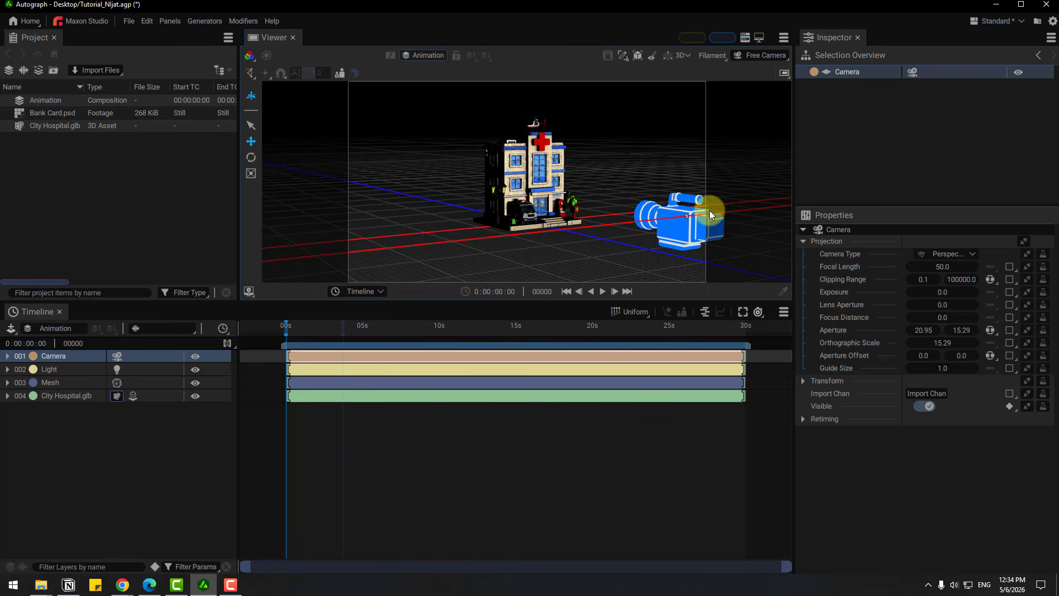
left_click_drag(709, 210, 714, 210)
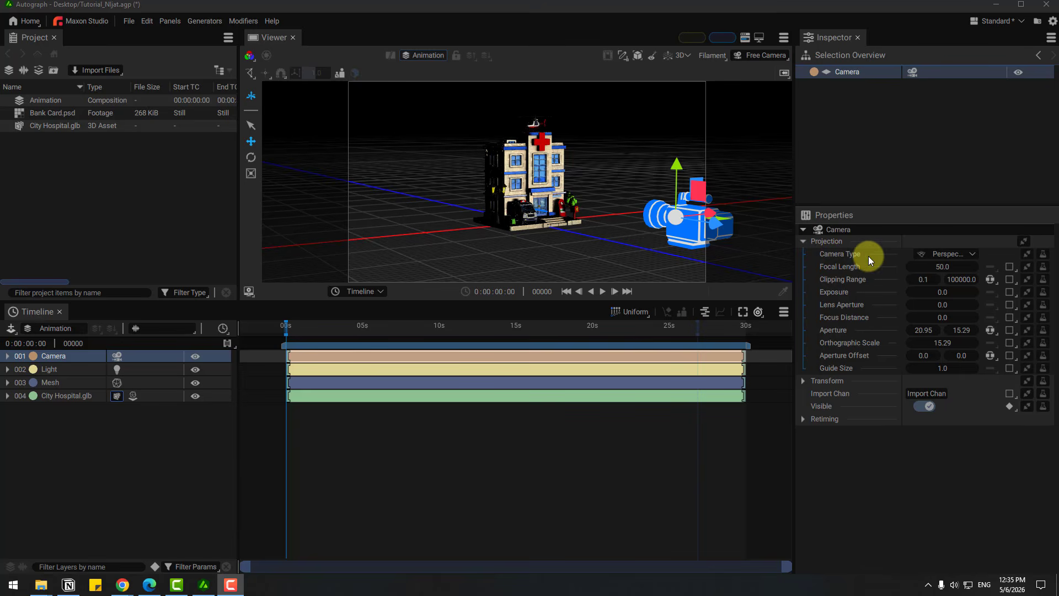
- Keep the camera type as Perspective and set its focal length to 35
left_click(966, 255)
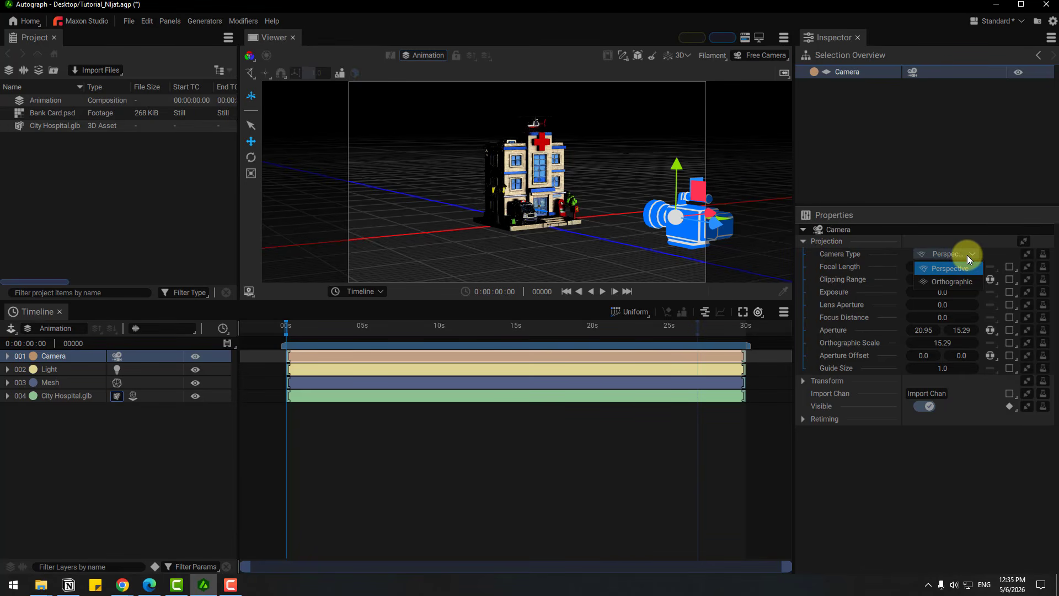
left_click(968, 255)
left_click(855, 265)
left_click(942, 269)
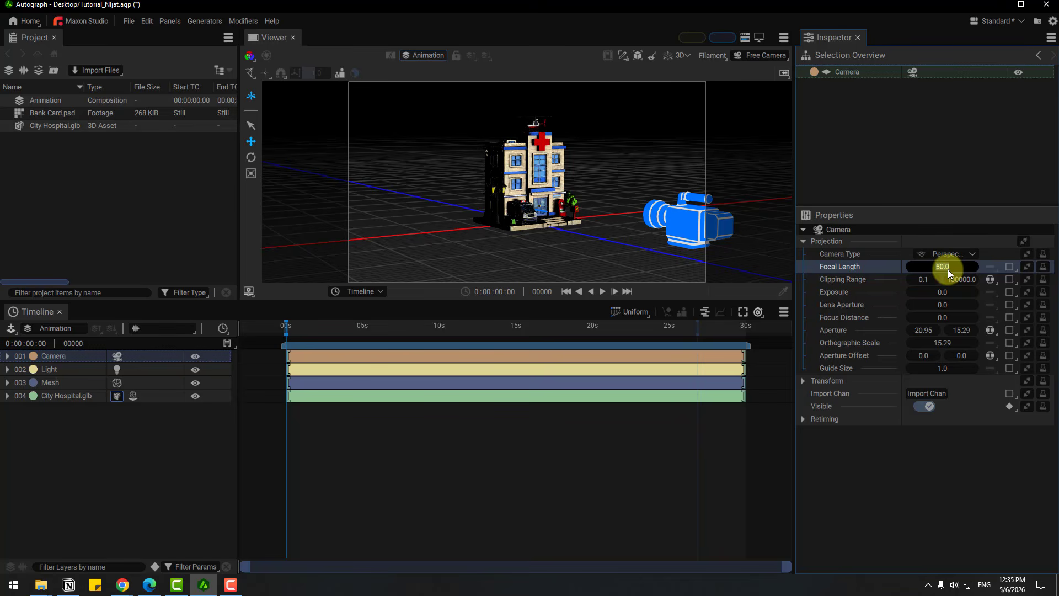
type("35")
key("Return")
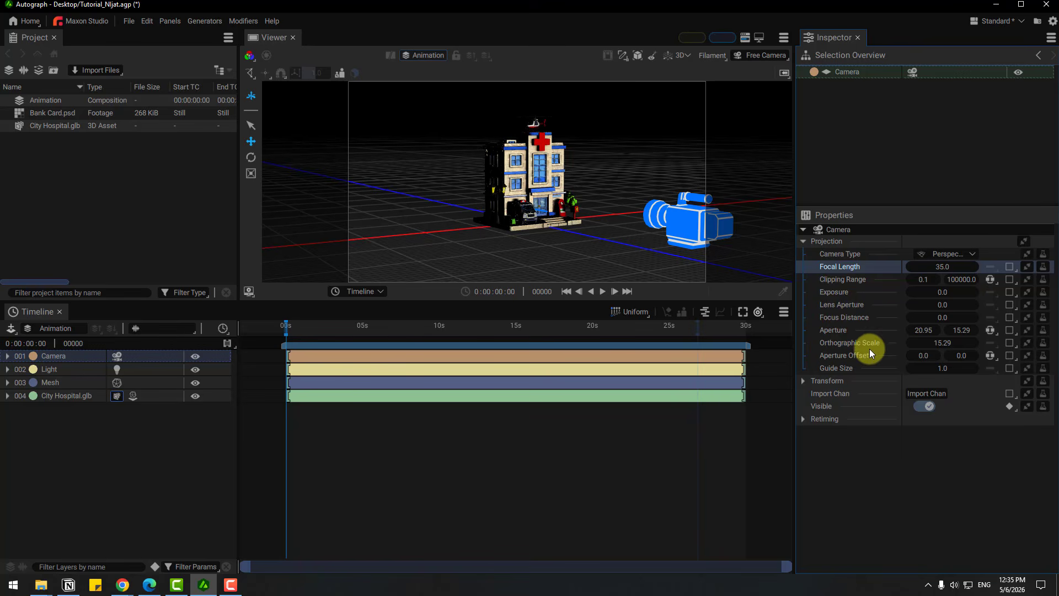
- Set the camera's position to about -0.48, 0.49, 3.67 and add a Position keyframe at the composition's start
left_click(804, 381)
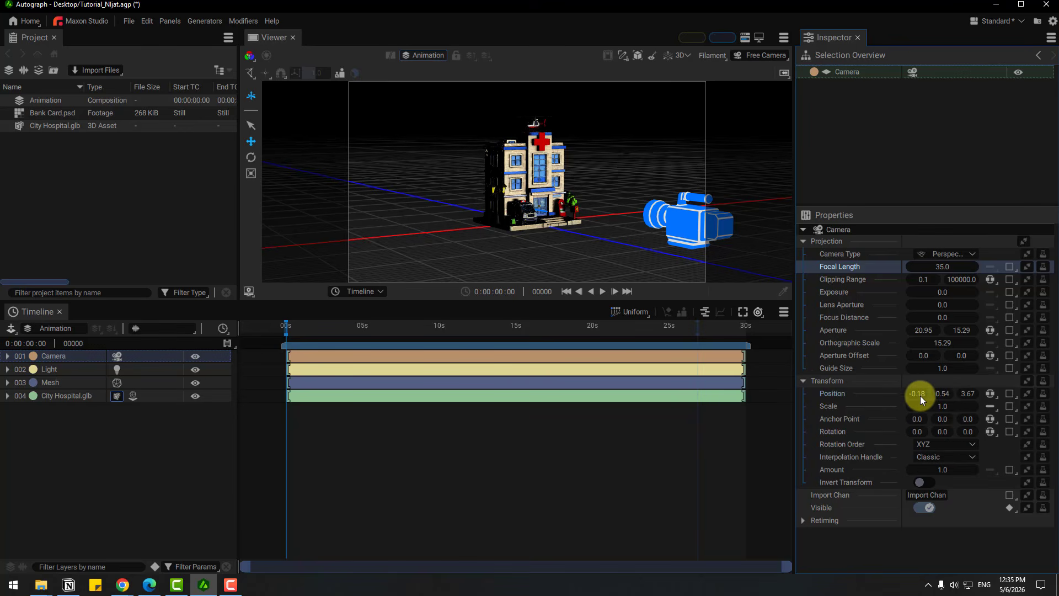
left_click_drag(921, 396, 920, 393)
left_click_drag(941, 399, 964, 393)
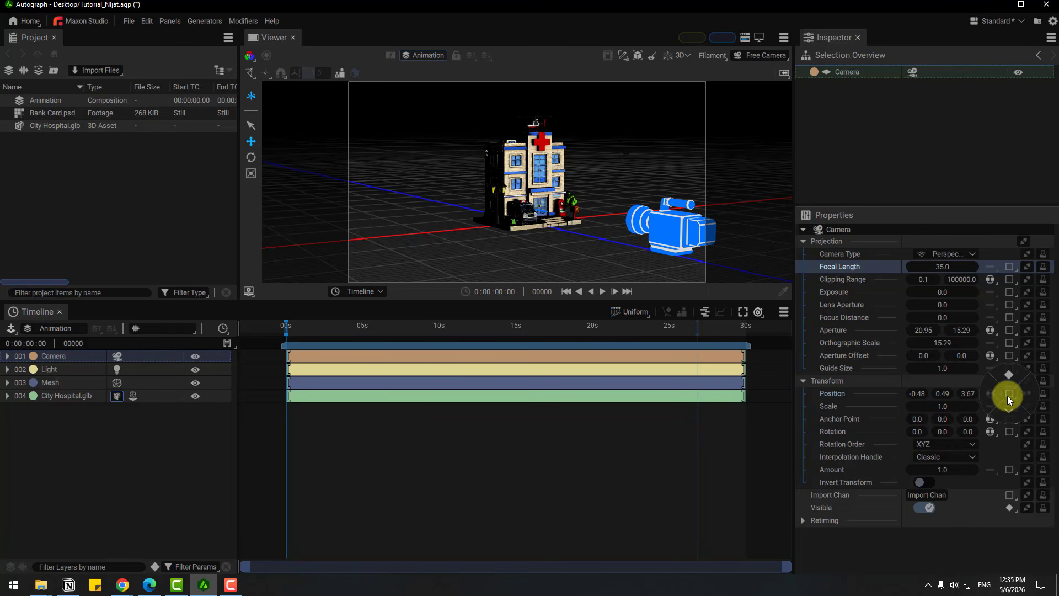
left_click(1010, 373)
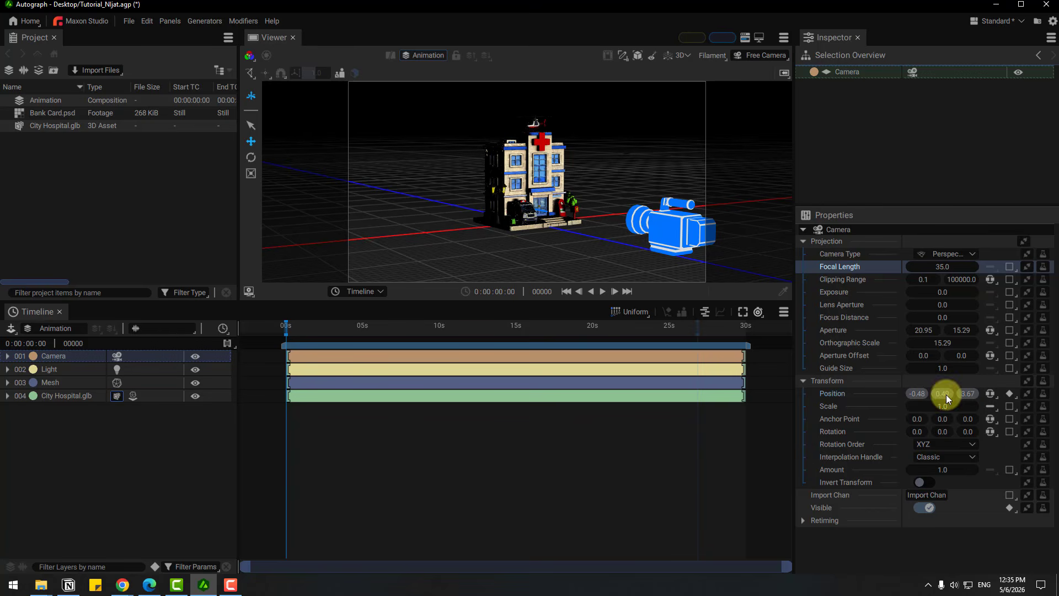
- Keyframe the camera's position at about -0.58, 0.49, 3.27 at 0:00:08:10, and scrub back to preview the move
left_click_drag(303, 325, 415, 341)
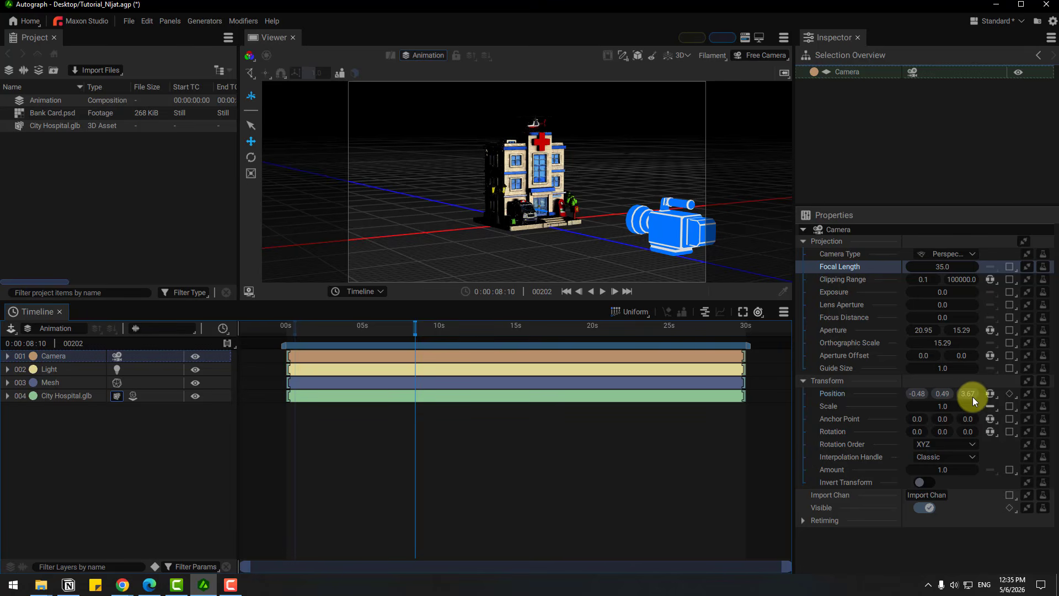
left_click_drag(918, 396, 969, 406)
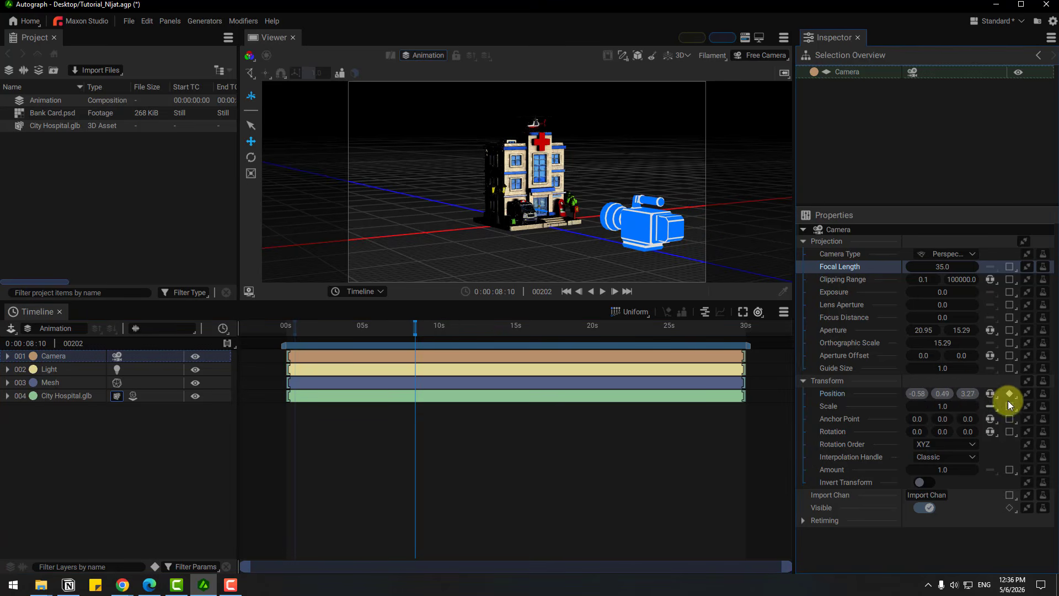
left_click_drag(418, 329, 385, 347)
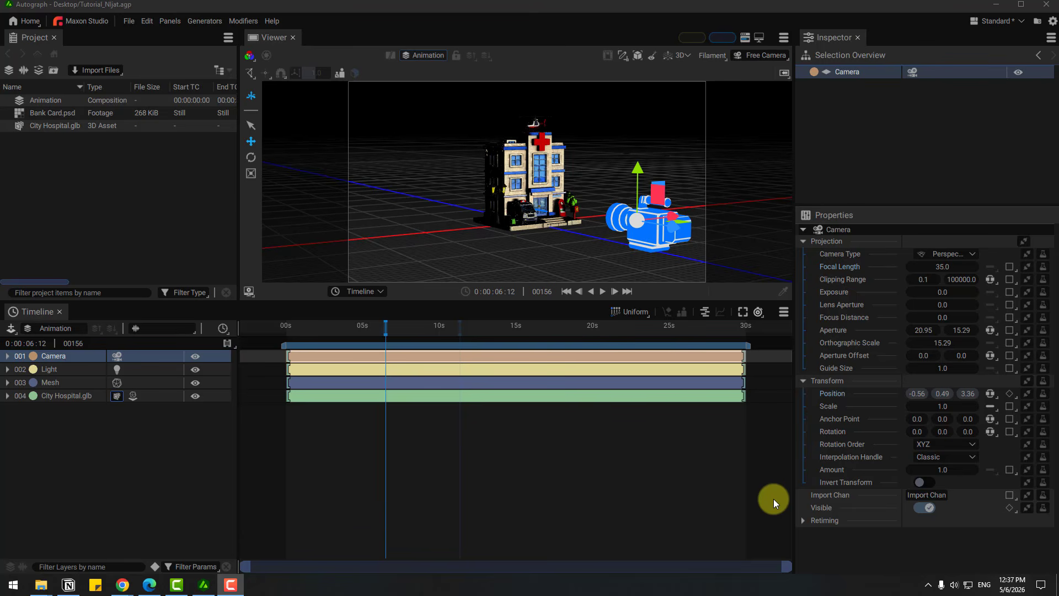
- Reveal the Camera's Position keyframes in the timeline, select both, and nudge the second one slightly to a different time
left_click(51, 356)
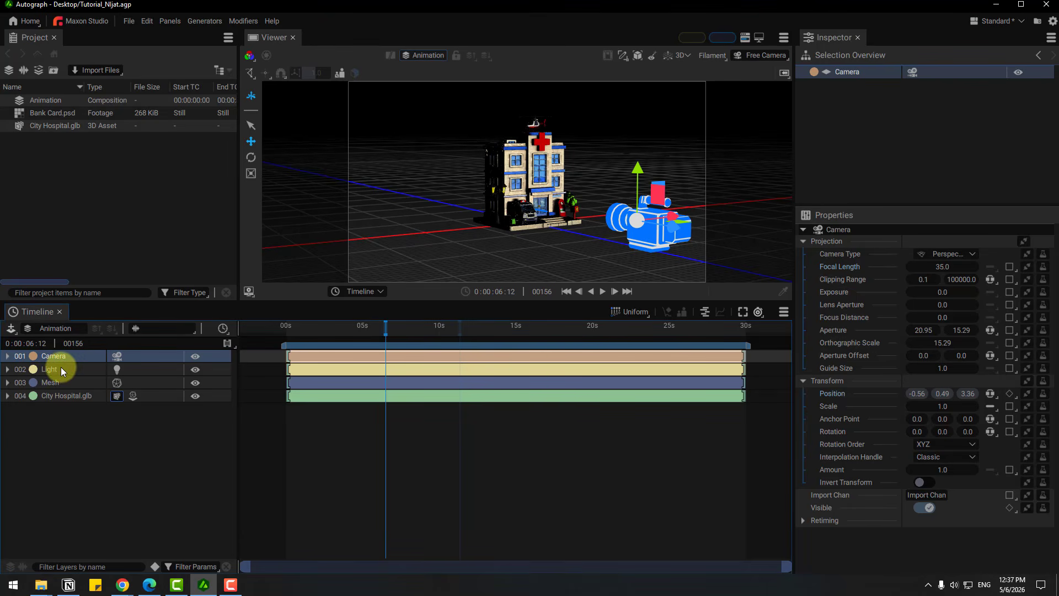
key("u")
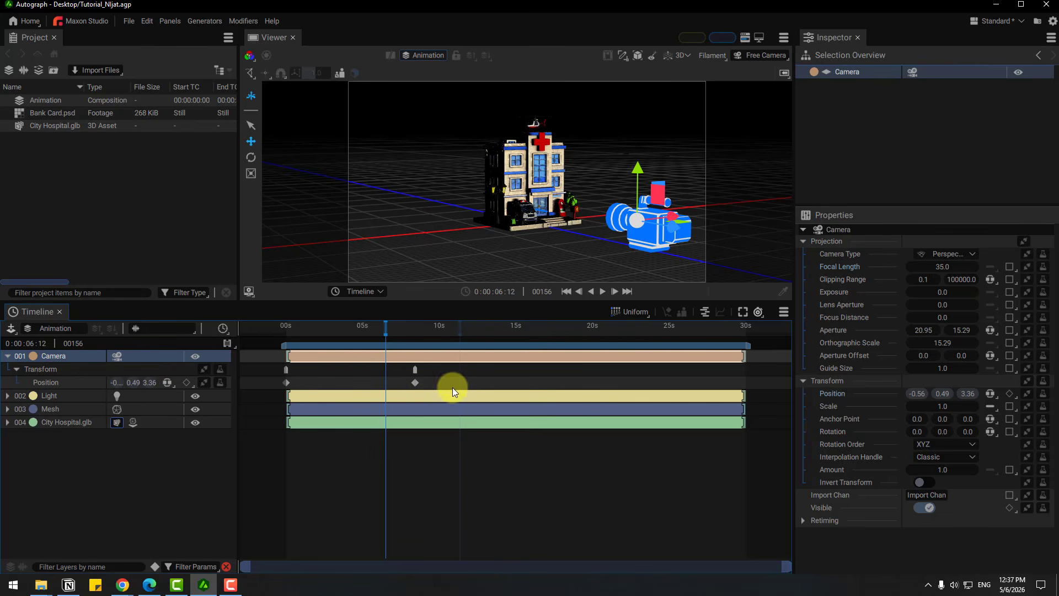
left_click_drag(423, 382, 270, 391)
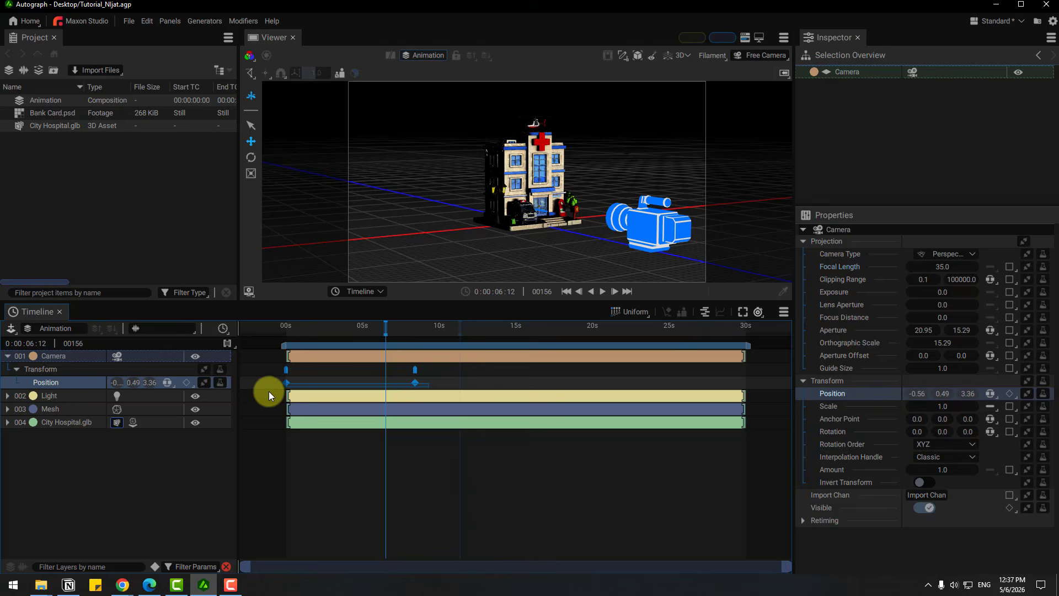
left_click(430, 385)
mouse_move(416, 383)
left_mouse_down()
mouse_move(441, 385)
mouse_move(412, 383)
mouse_move(422, 385)
left_mouse_up()
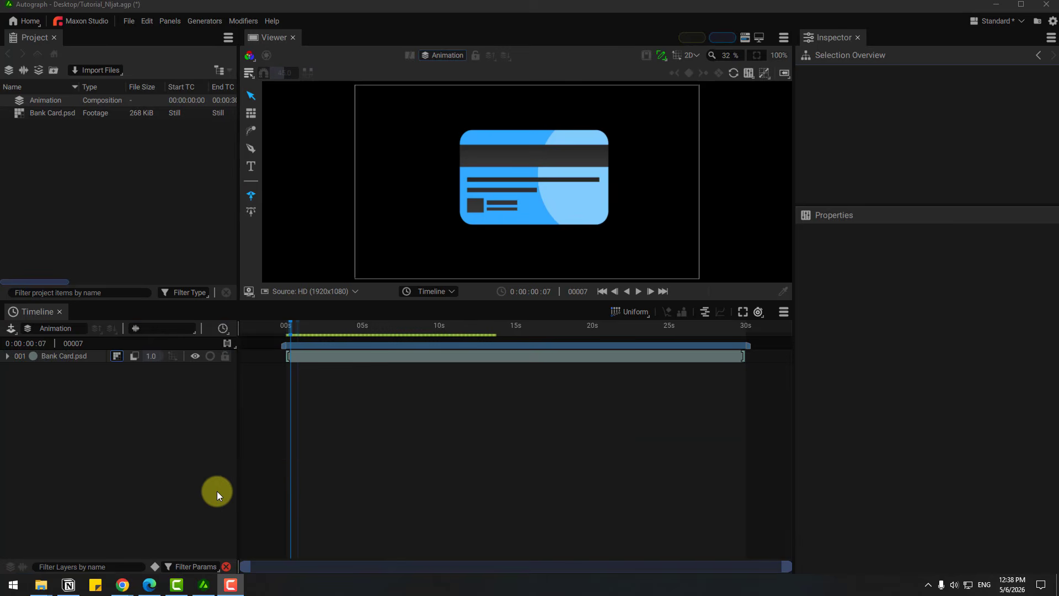
- Reveal the Position property of the Bank Card.psd layer and add a Position keyframe of 0.0, 0.0 at 0:00:00:07
left_click(58, 358)
left_click(7, 356)
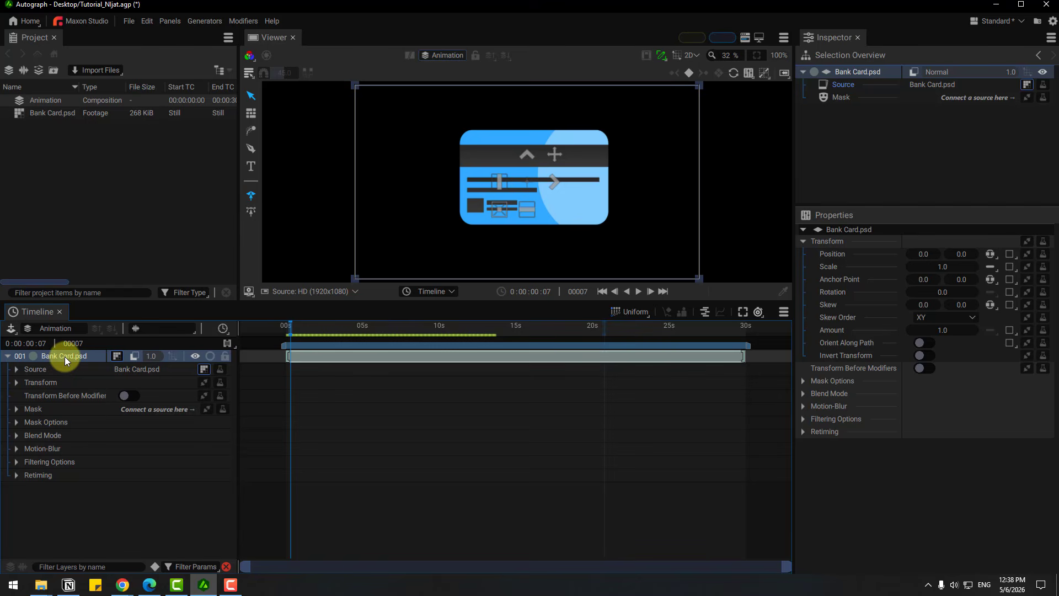
key("p")
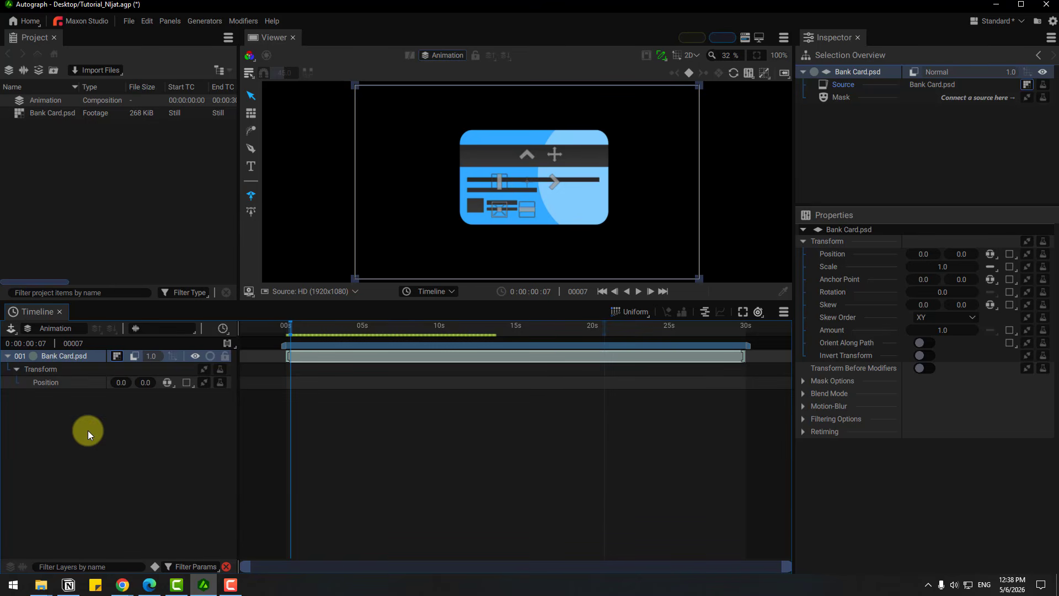
left_click(186, 384)
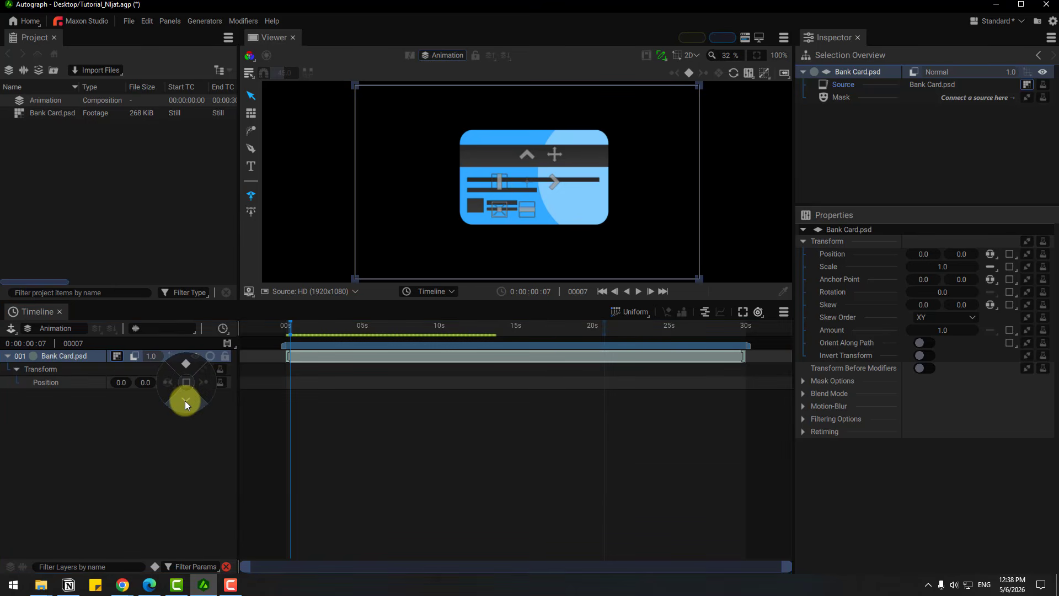
left_click(185, 364)
- Keyframe the card's Position at 0:00:04:00 by moving it horizontally to about X 427.74
left_click_drag(301, 330, 347, 334)
left_click_drag(574, 184, 652, 183)
mouse_move(348, 331)
left_mouse_down()
mouse_move(288, 333)
mouse_move(347, 342)
left_mouse_up()
- Select both Position keyframes and apply the Elastic interpolation from the Ease-In-Out group
left_click_drag(346, 385, 293, 400)
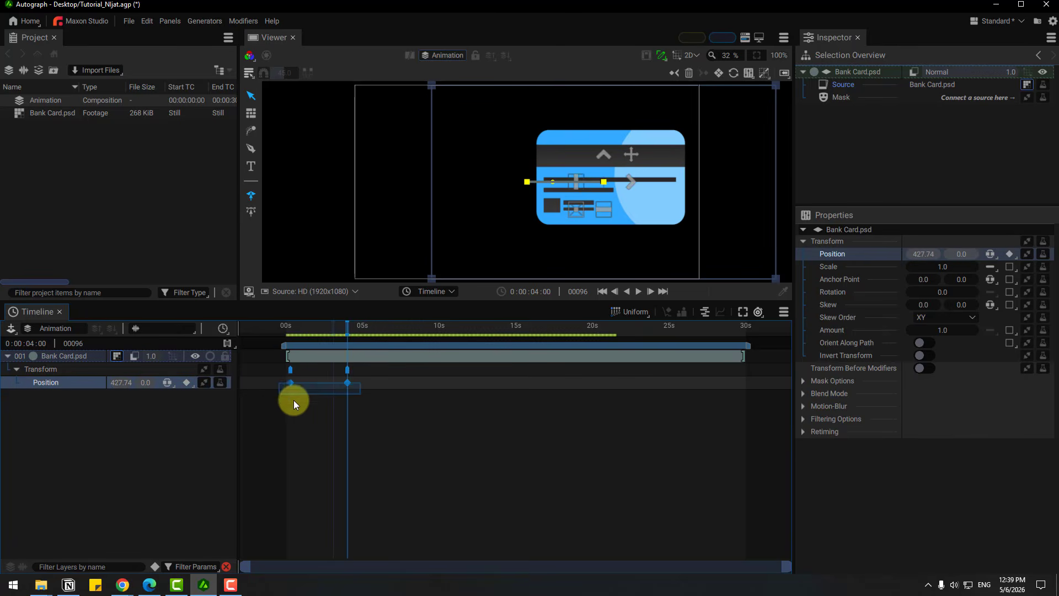
right_click(346, 383)
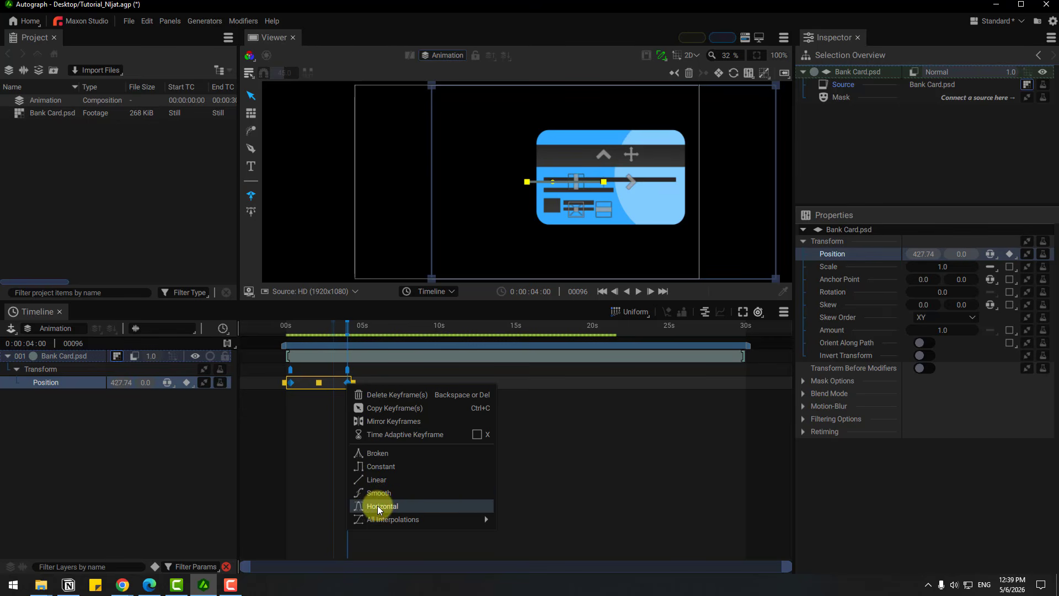
mouse_move(372, 518)
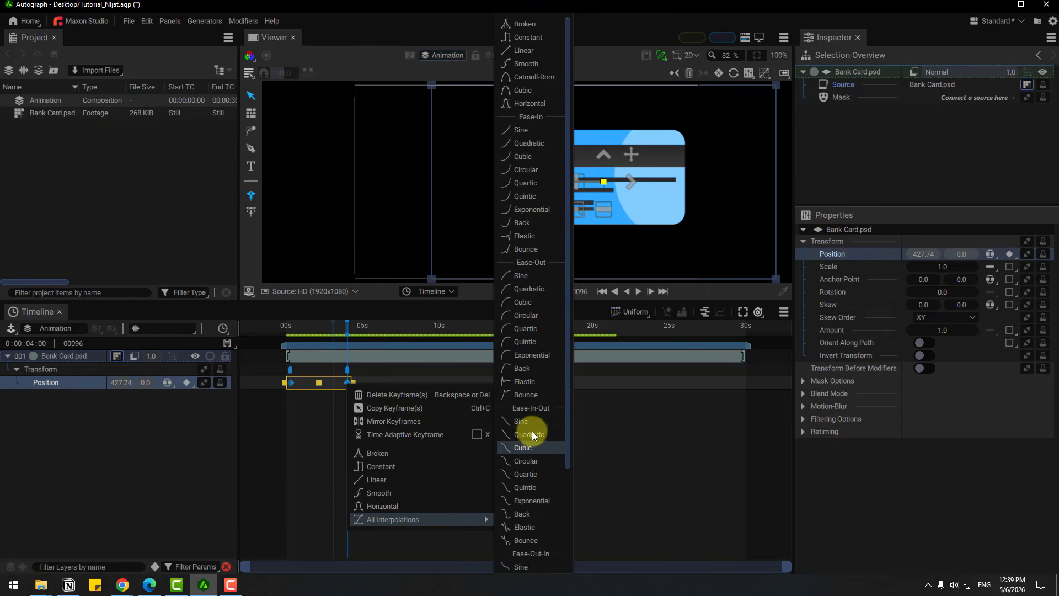
scroll(532, 432, "down", 1)
scroll(539, 304, "down", 2)
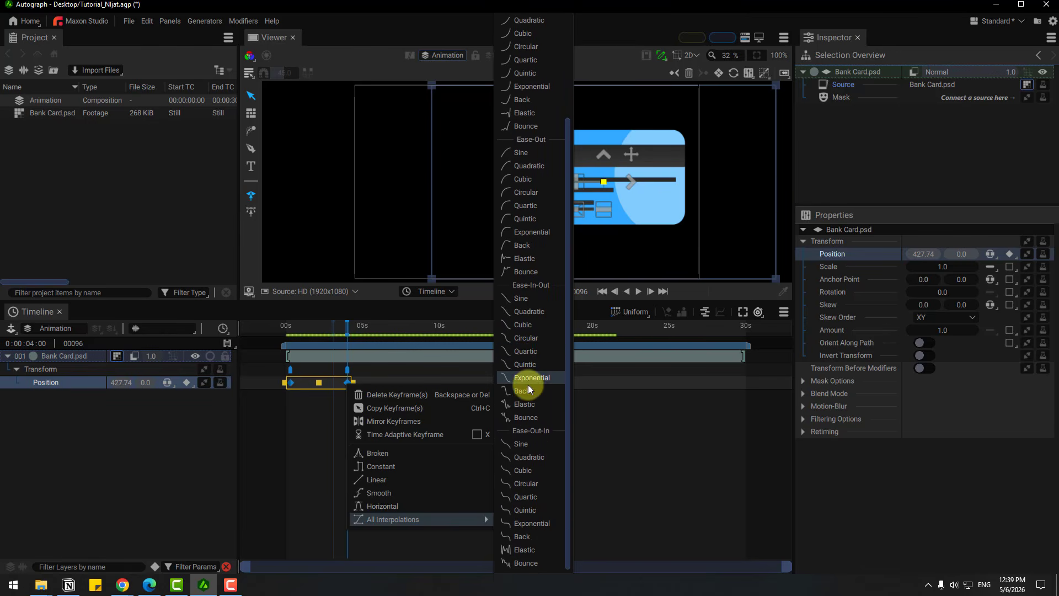
left_click(525, 400)
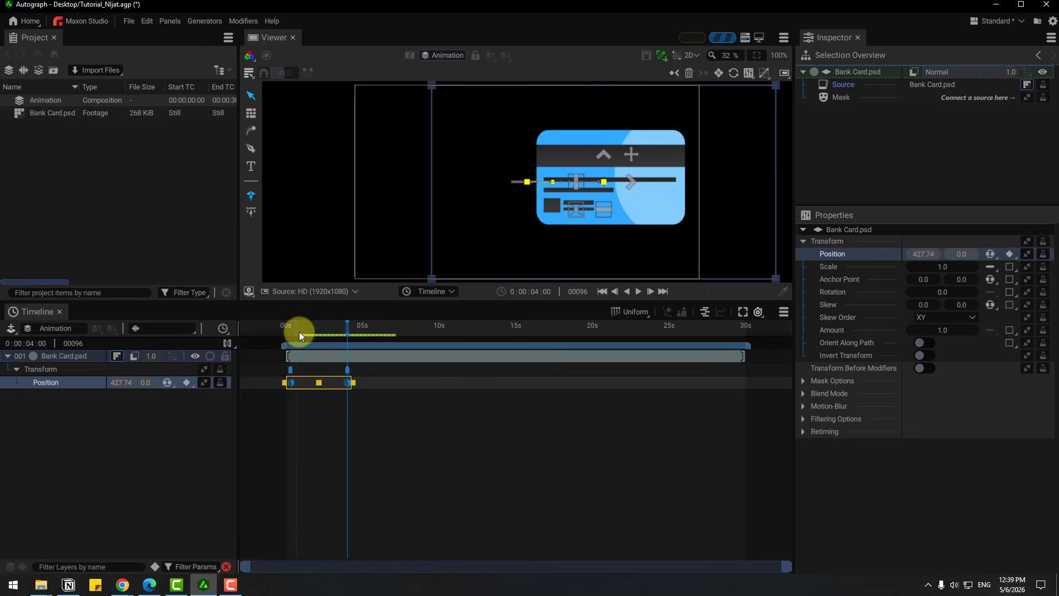
- Play the card's position animation from the beginning to review its easing, and deselect the keyframes
left_click_drag(297, 331, 280, 331)
key("space")
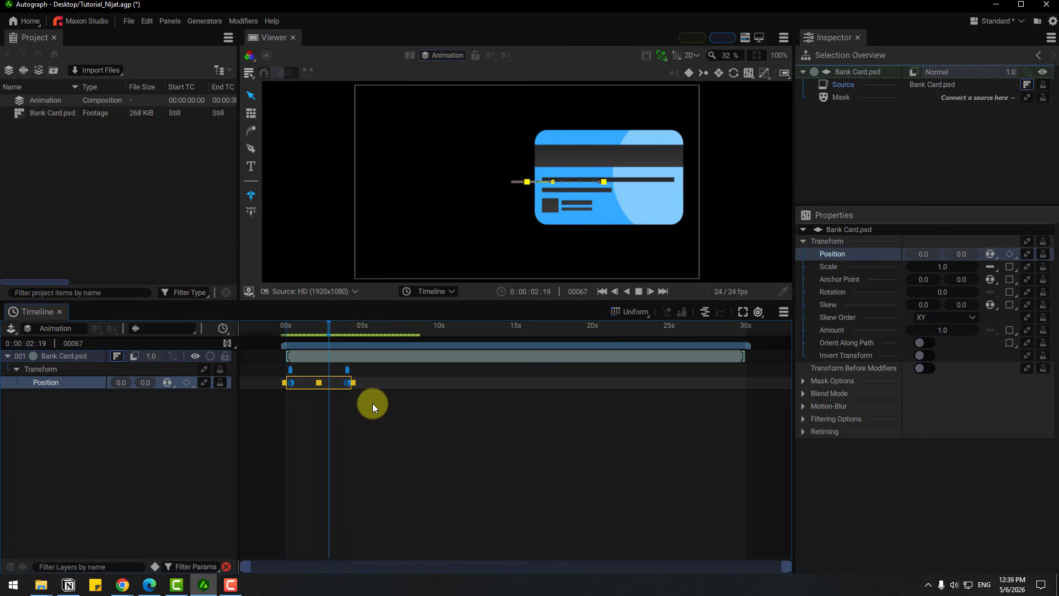
left_click(297, 326)
left_click(290, 328)
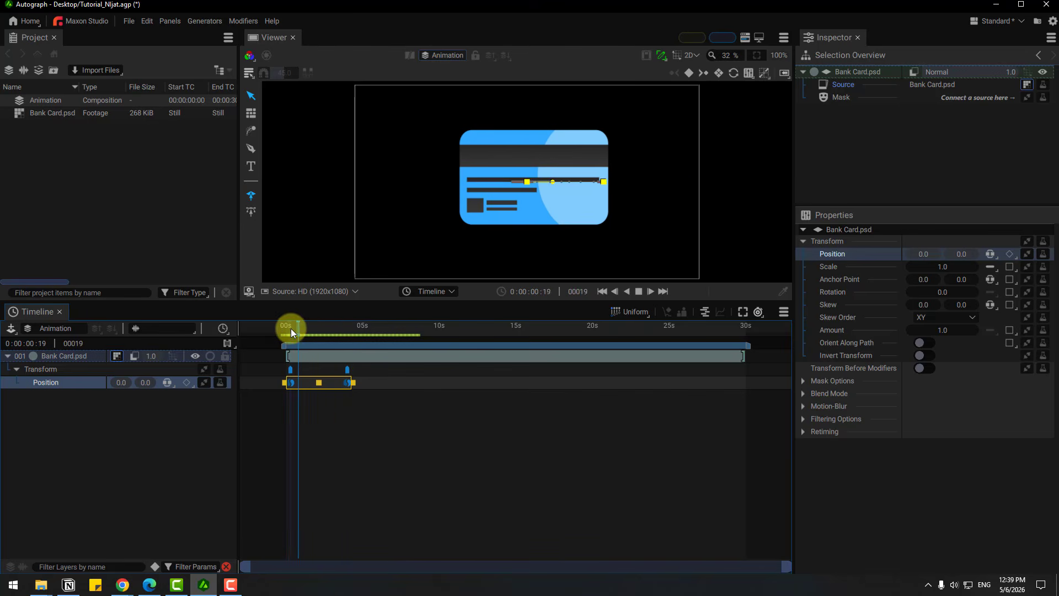
left_click(415, 431)
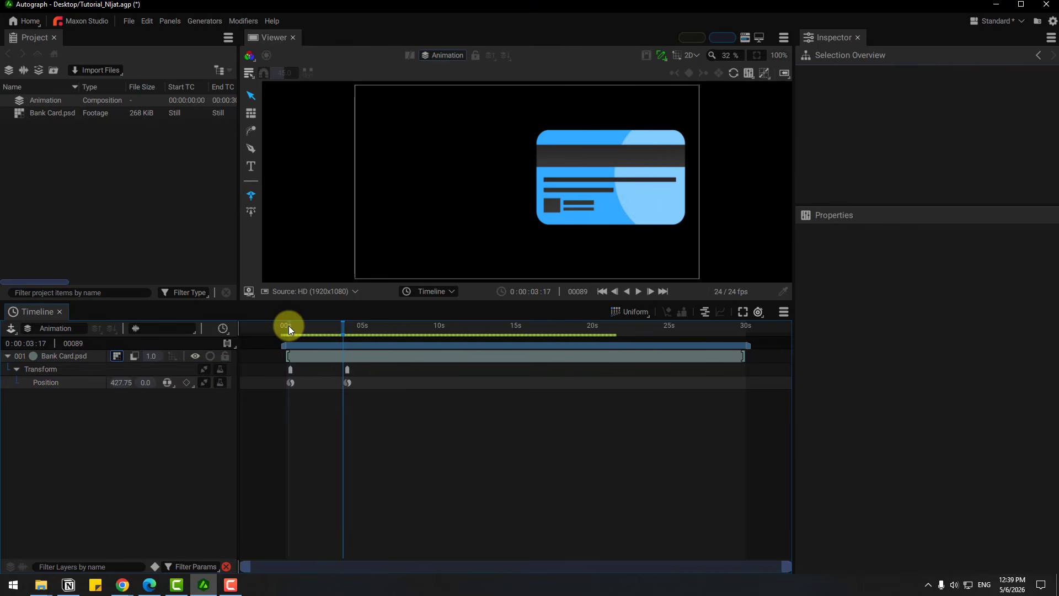
- Add a Scale keyframe to the Bank Card.psd layer at 0:00:00:07 and set its scale to 0
left_click(303, 357)
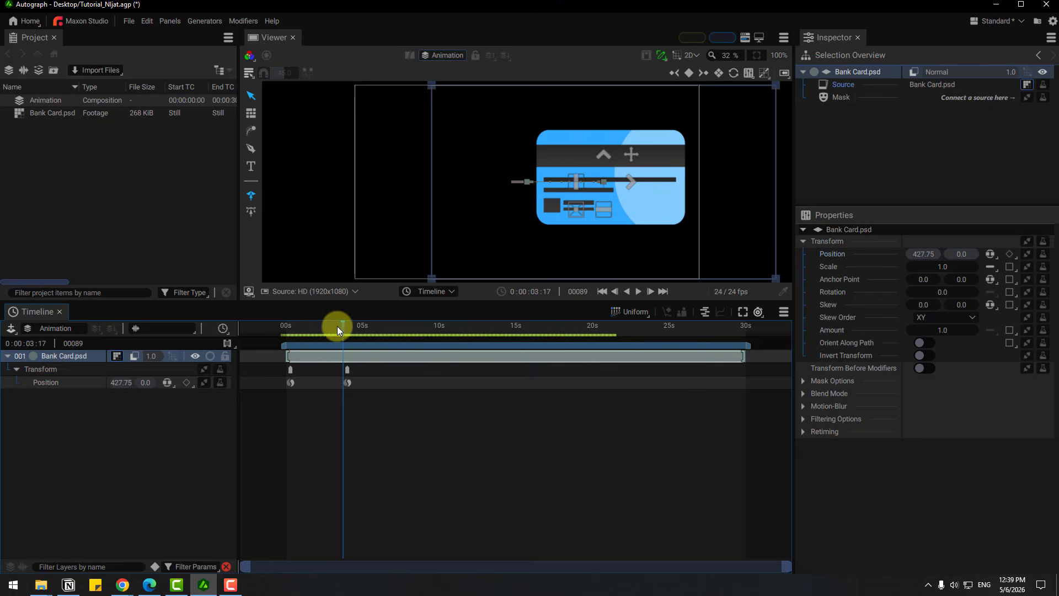
left_click_drag(337, 326, 290, 324)
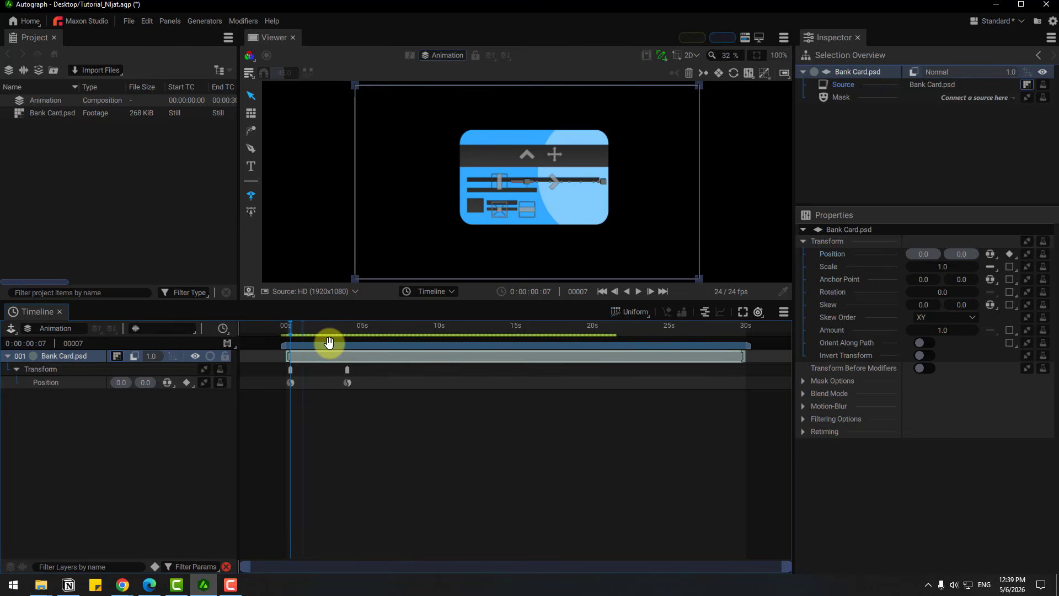
key("s")
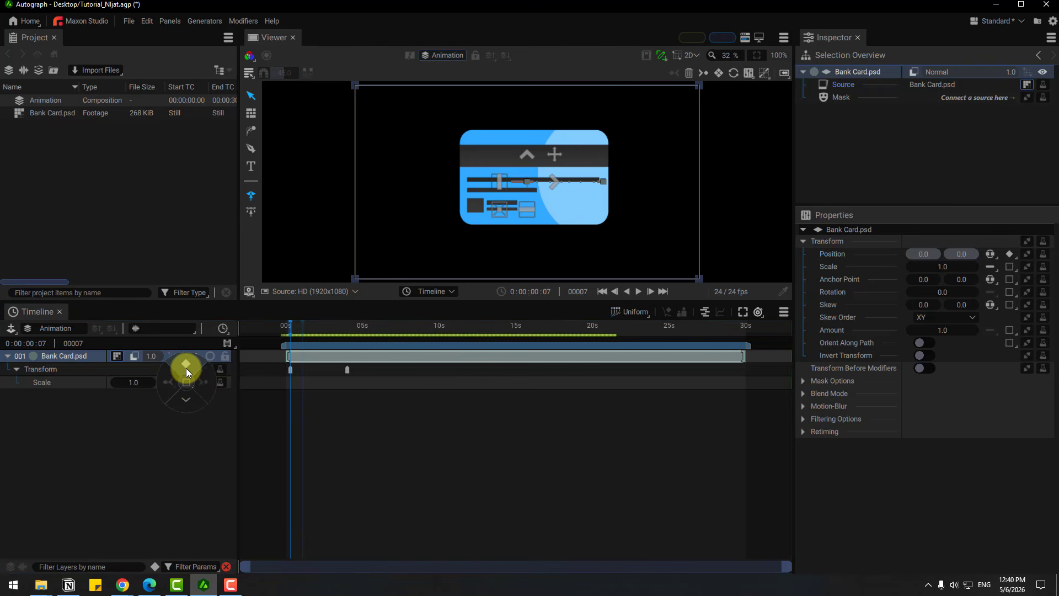
left_click(186, 366)
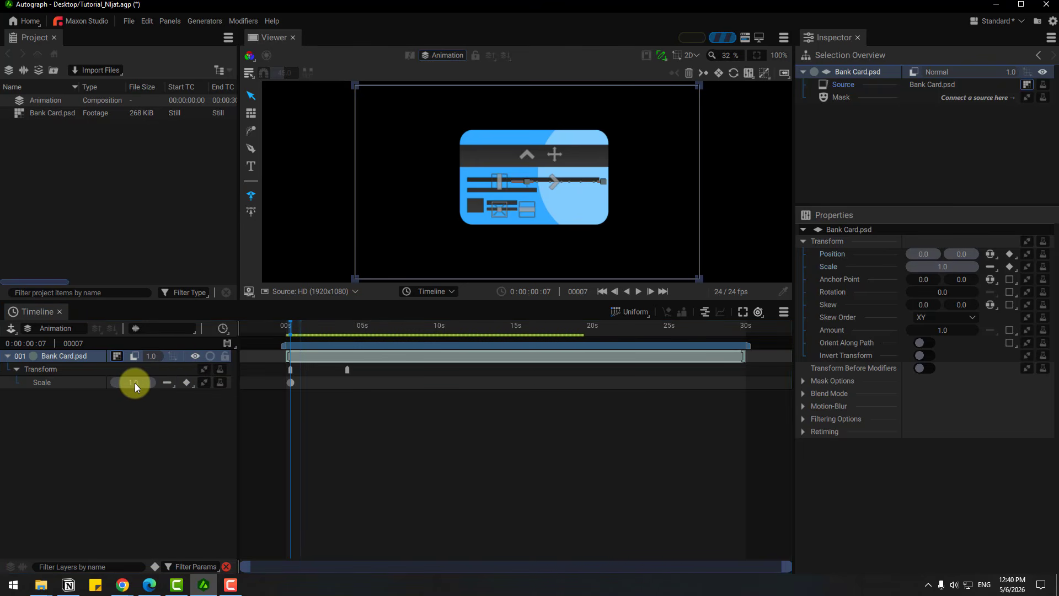
left_click_drag(134, 383, 121, 382)
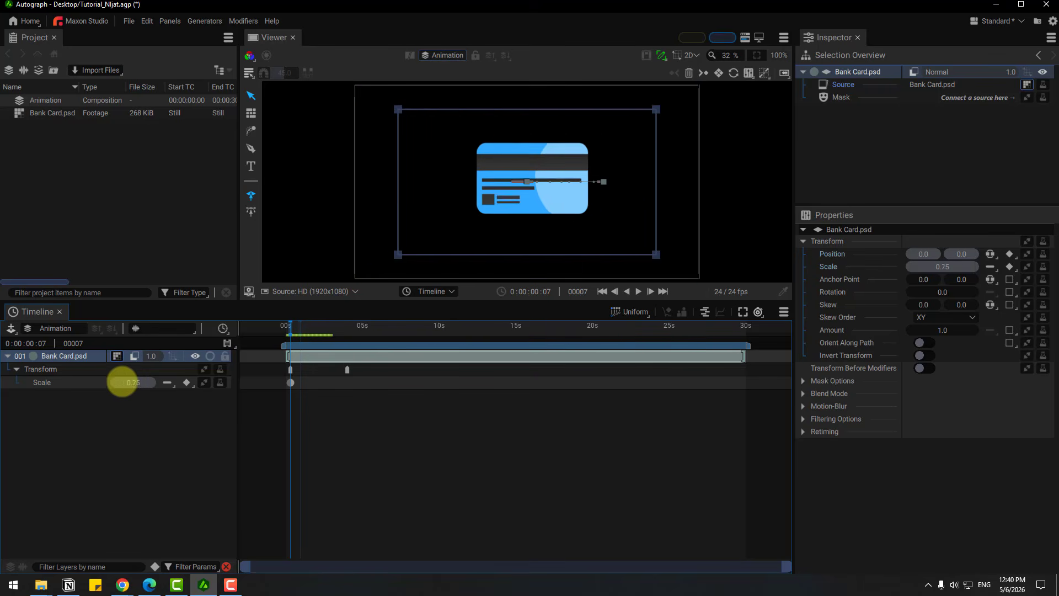
left_click(122, 382)
type("0")
key("Return")
- Set the card's Scale to 1 in a second keyframe at about 0:00:00:19
left_click_drag(291, 326, 280, 381)
left_click(142, 381)
type("1")
key("Return")
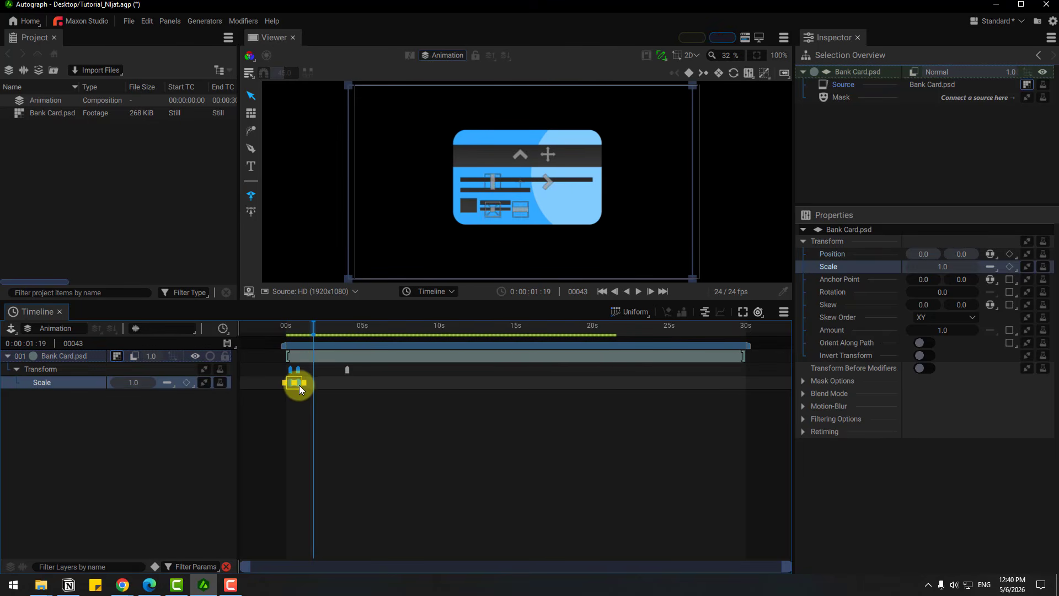
- Apply the Ease-Out Bounce interpolation to the two Scale keyframes and play the animation from the start
right_click(299, 382)
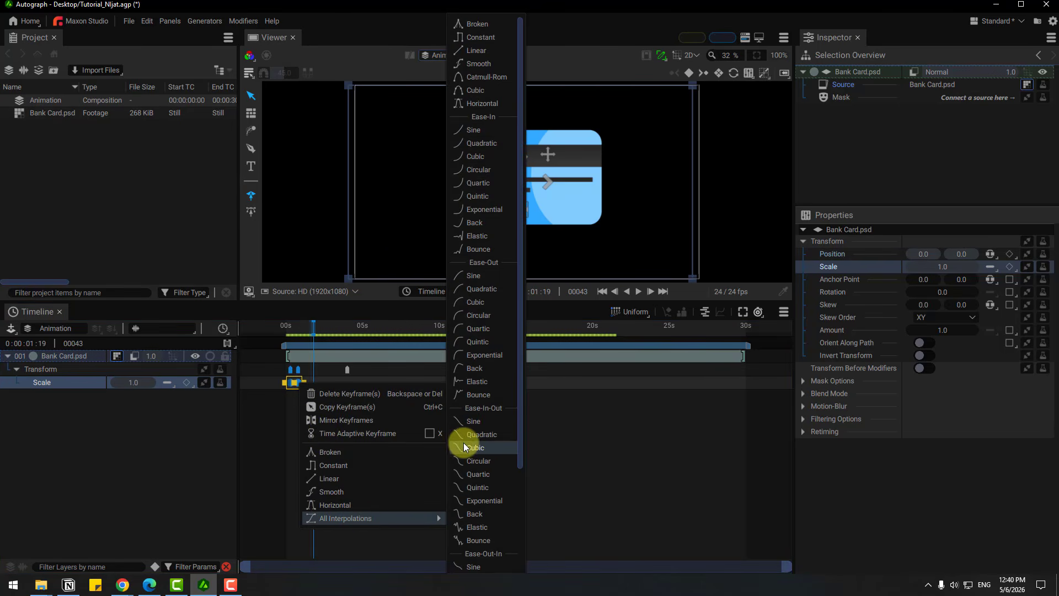
left_click(473, 395)
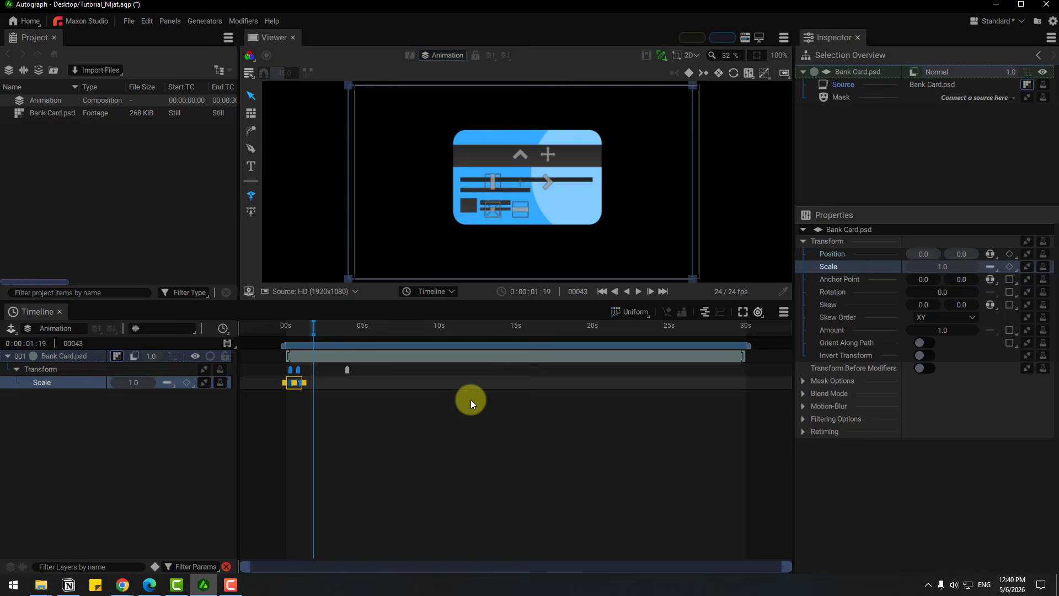
left_click(281, 330)
key("space")
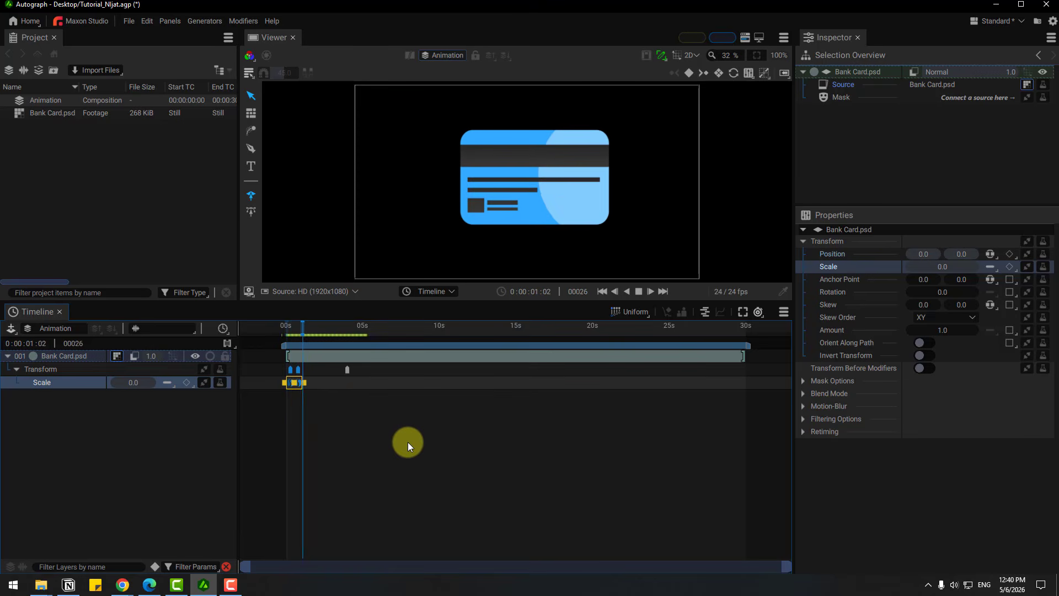
key("space")
left_click(352, 444)
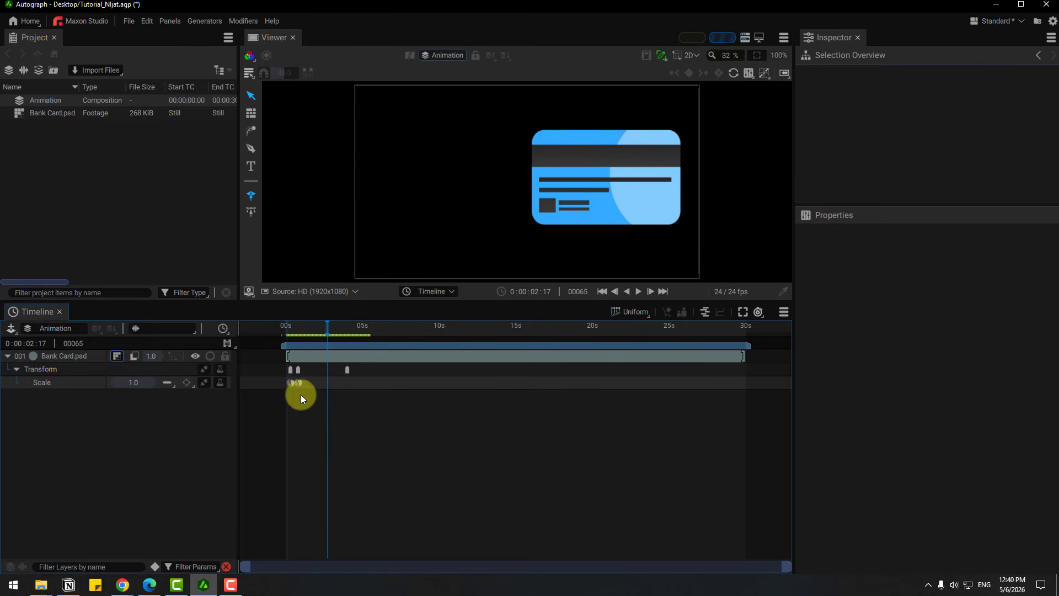
- Delay the second Scale keyframe to about 0:00:01:19 and replay the slower scale animation from the start
left_click(299, 383)
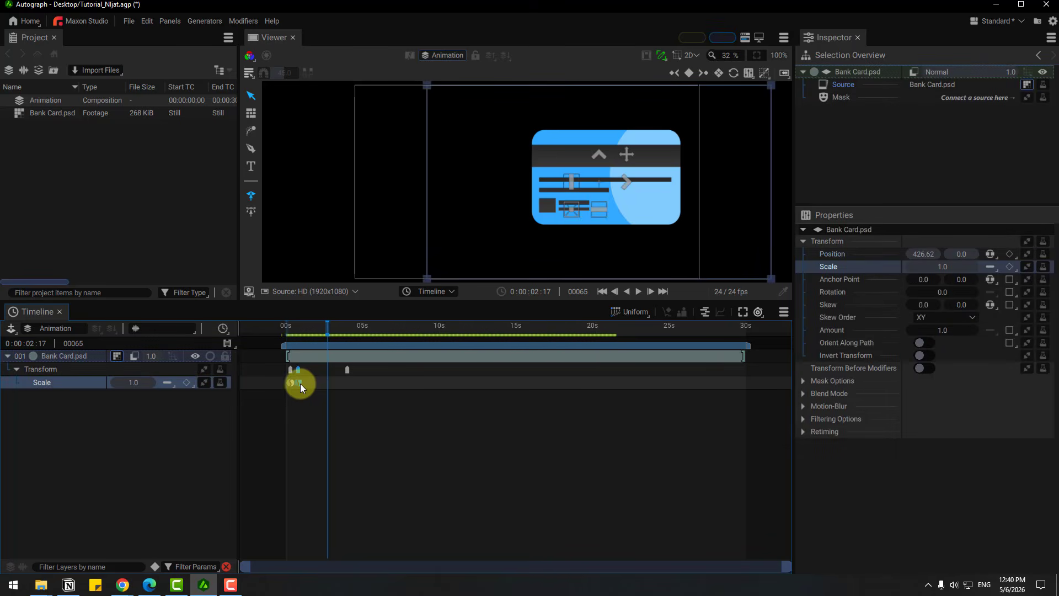
left_click_drag(300, 383, 314, 385)
key("space")
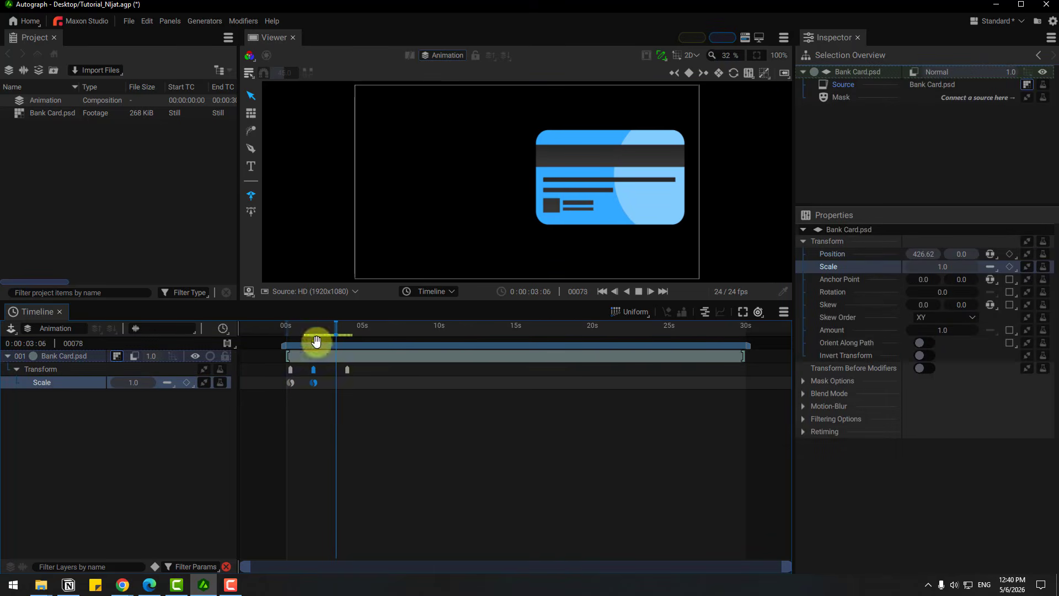
key("space")
left_click(286, 328)
key("space")
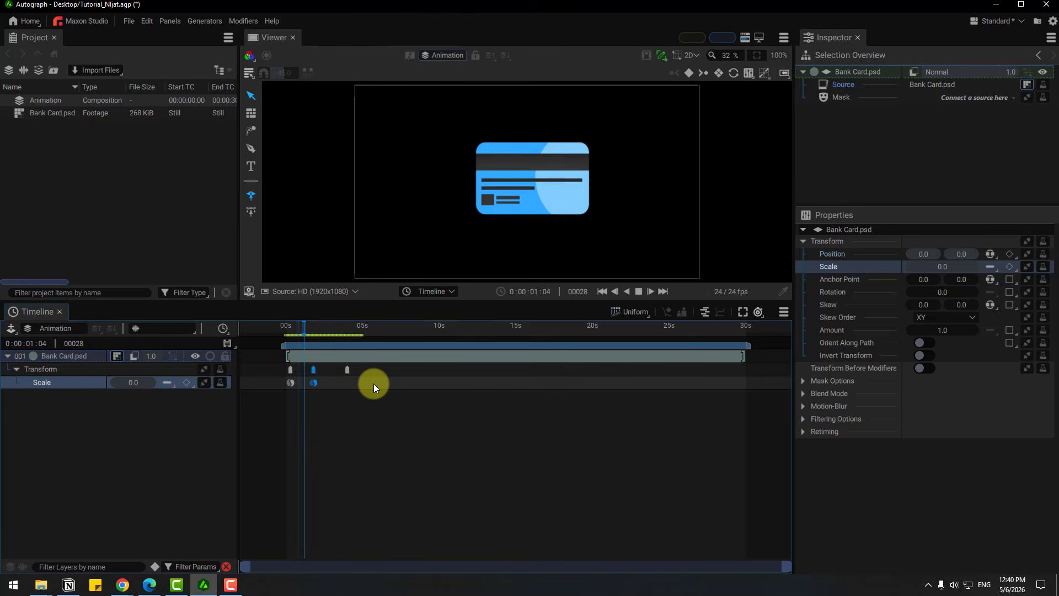
key("space")
left_click(288, 329)
key("space")
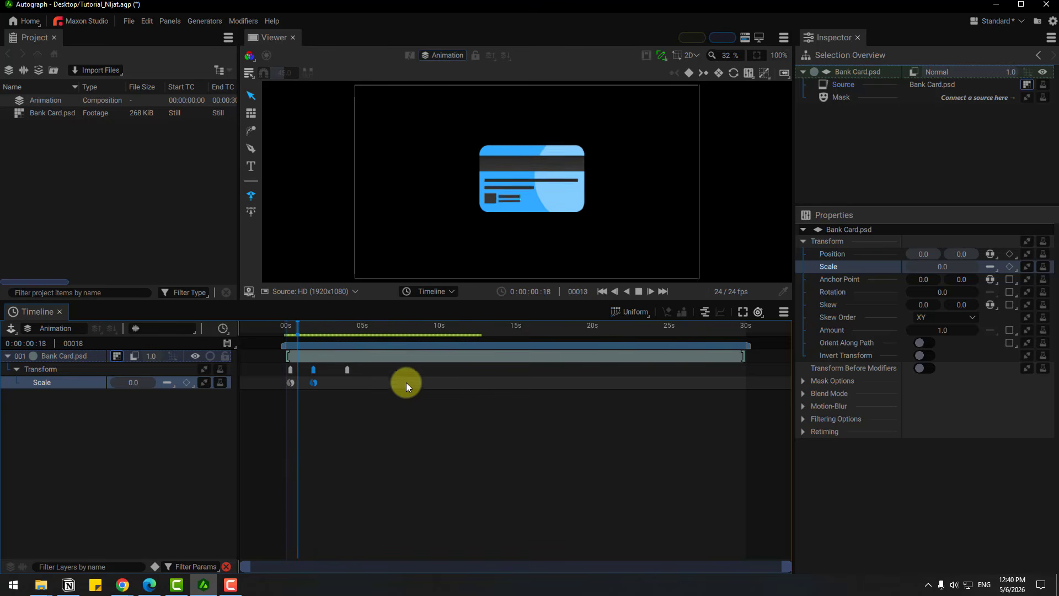
key("space")
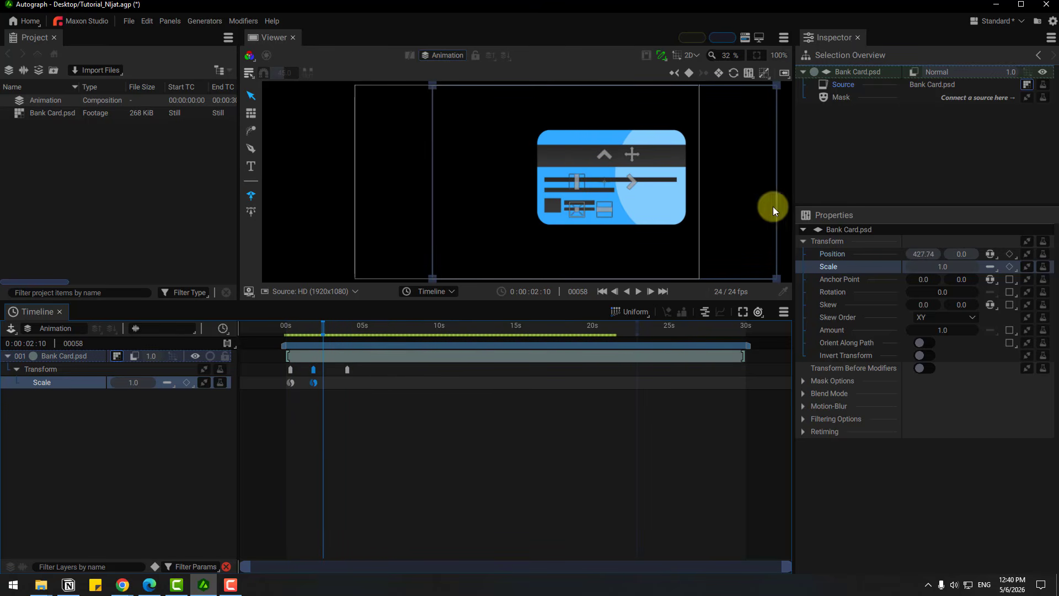
- Look through the blend modes available for the Bank Card.psd layer and inspect its opacity value
left_click(858, 74)
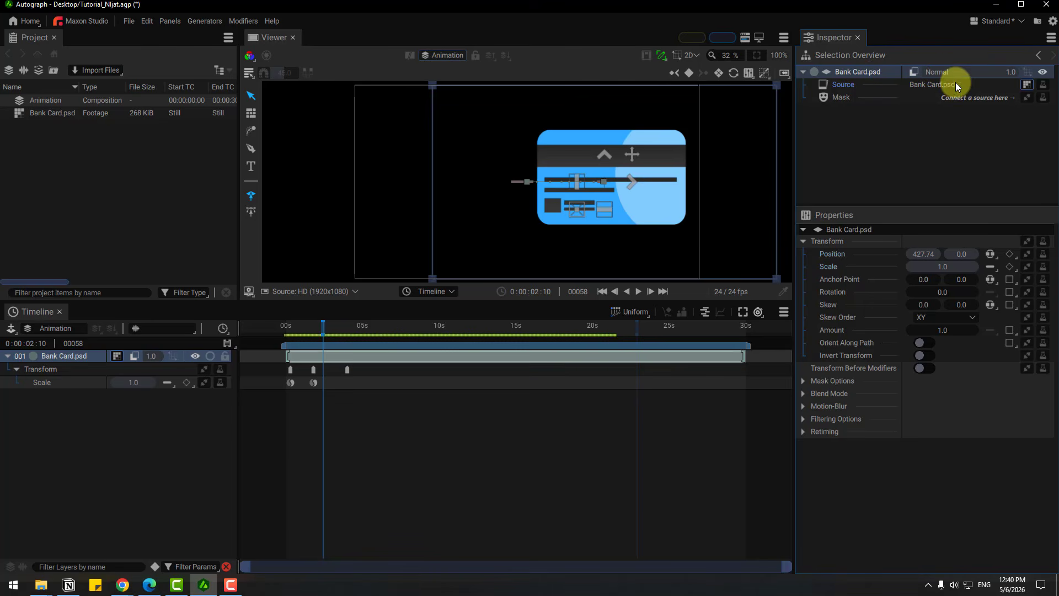
left_click(913, 73)
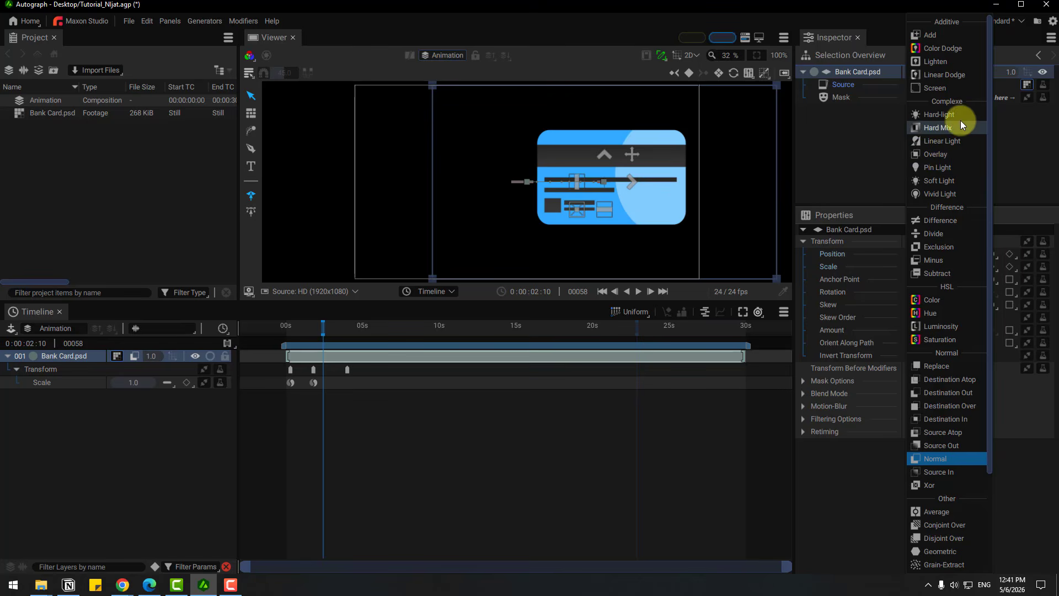
scroll(952, 193, "down", 3)
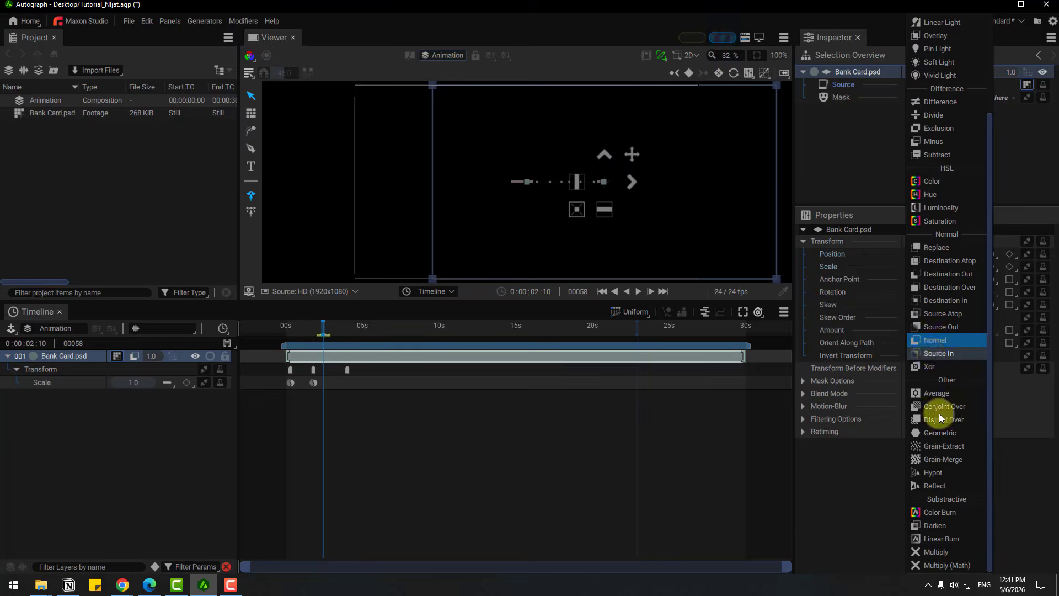
left_click(878, 133)
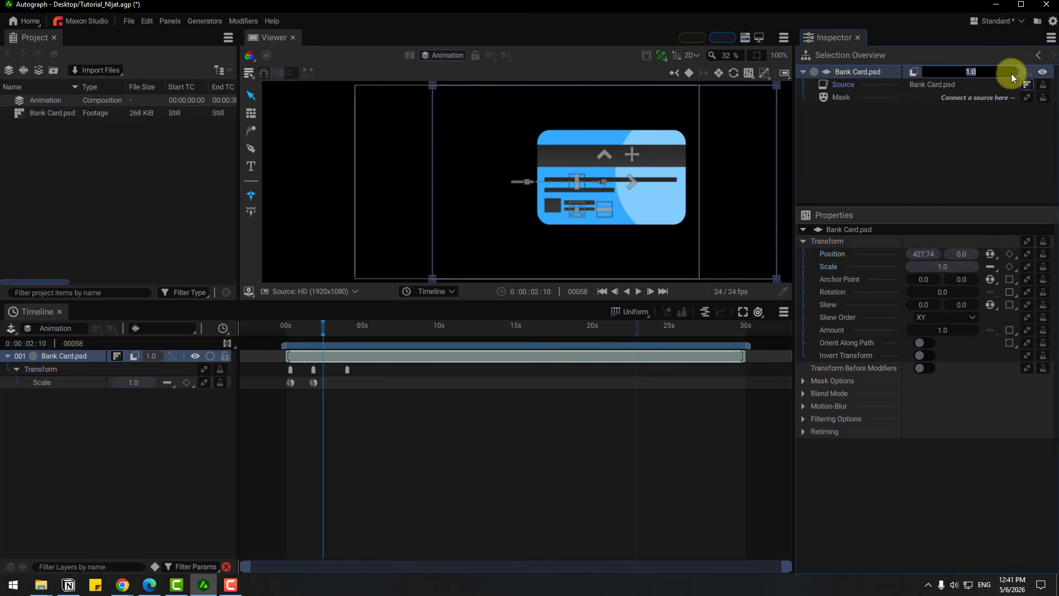
left_click_drag(1010, 72, 1009, 76)
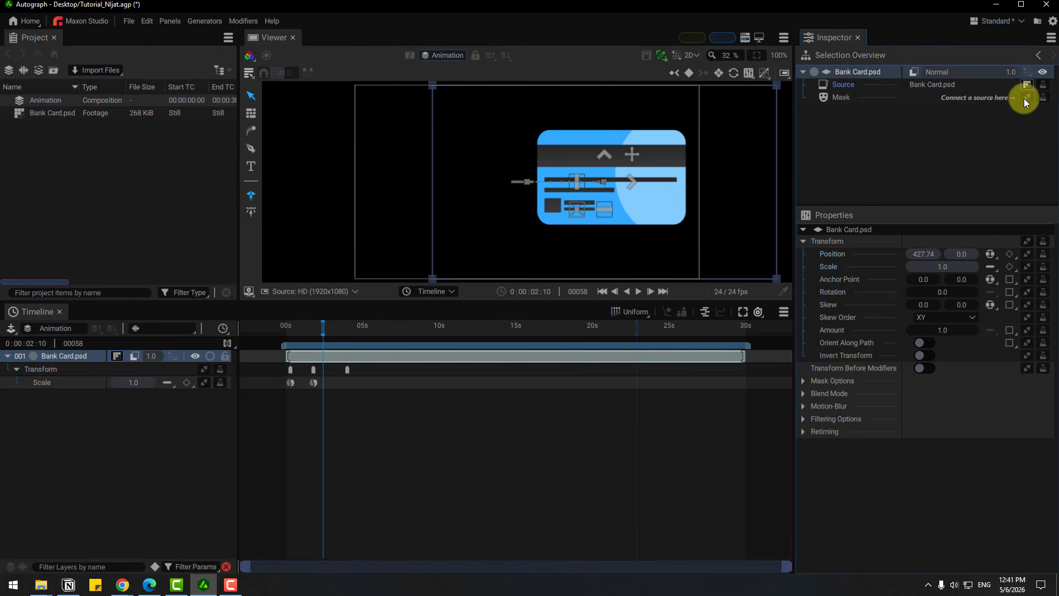
- Try a Gradient generator as the Bank Card.psd layer's source, shift its start point in the viewer, and undo the changes
left_click(1028, 83)
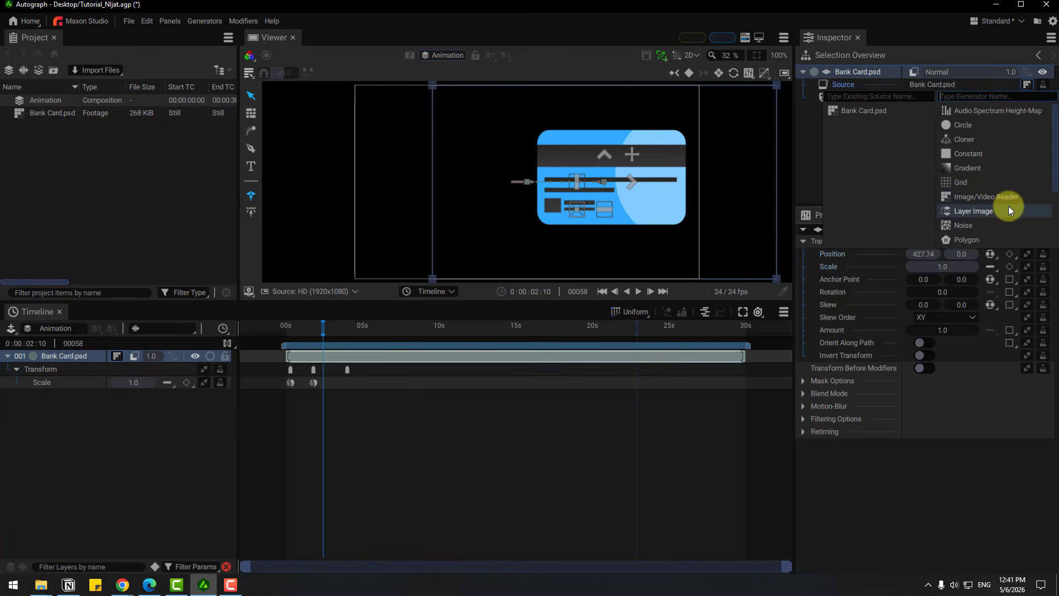
left_click(955, 169)
left_click_drag(433, 187, 677, 282)
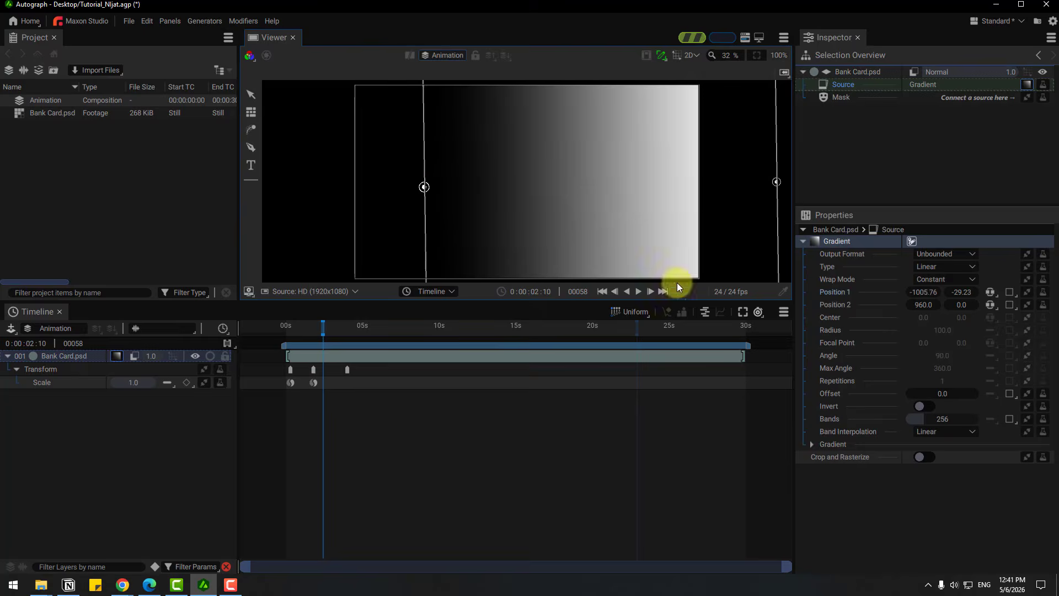
left_click(926, 254)
left_click(938, 282)
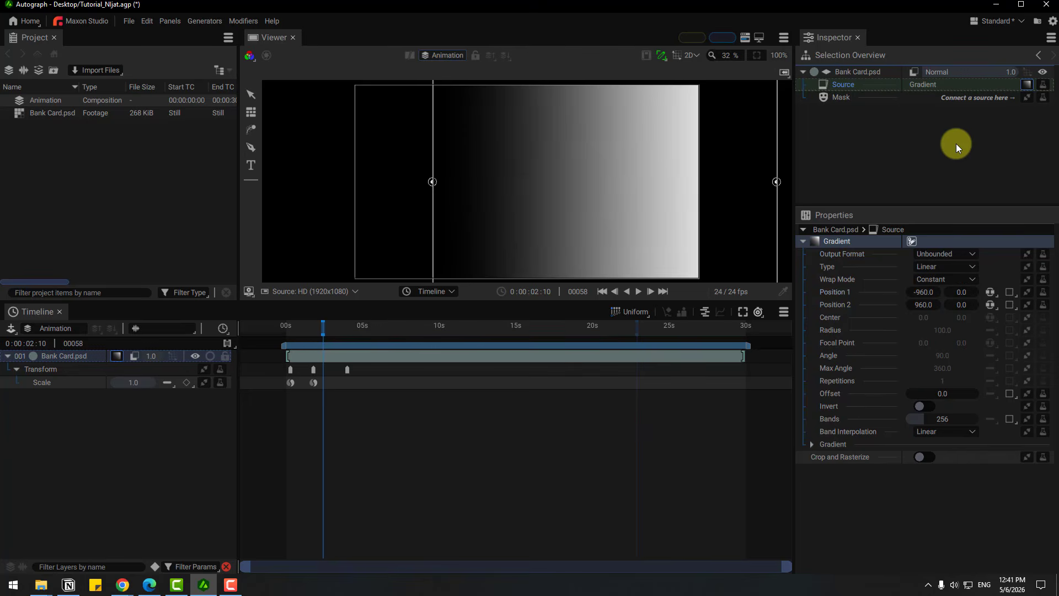
key("ctrl+z")
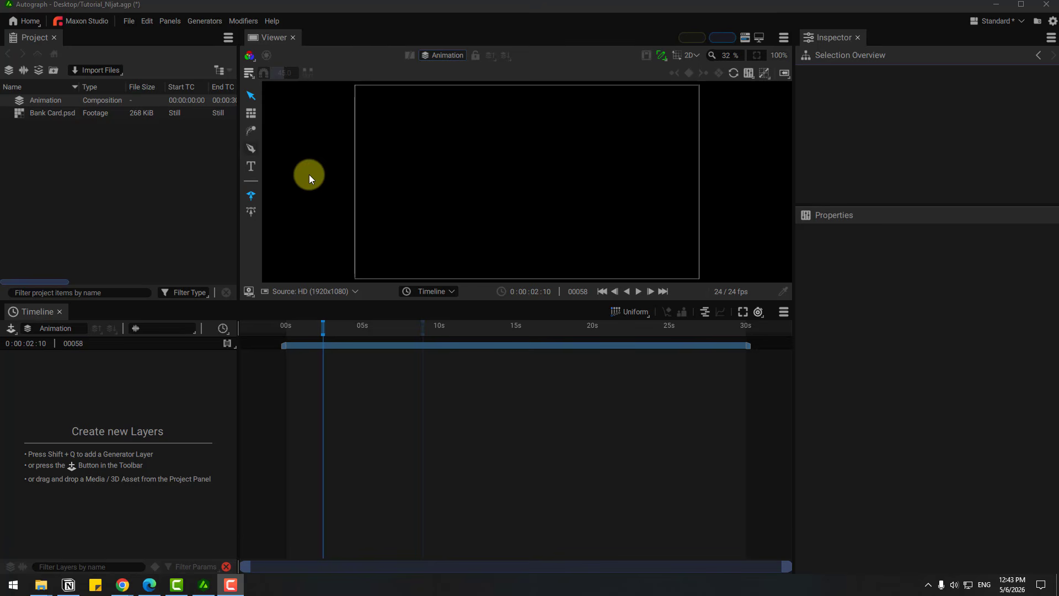
- Draw a closed five-point shape in the viewer with the Pen tool, curving its right and upper edges
left_click(252, 151)
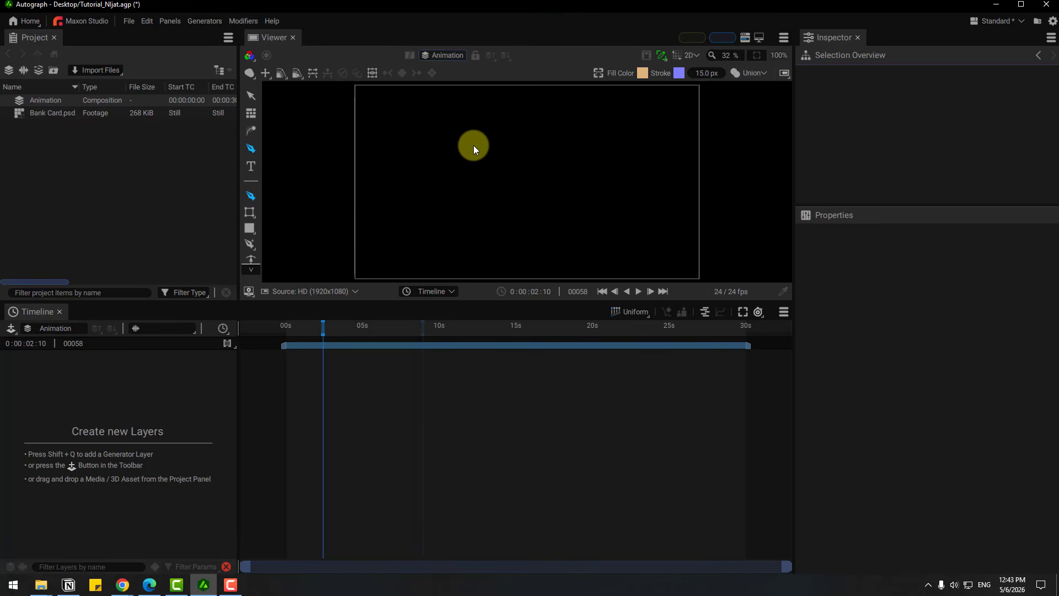
left_click(457, 136)
left_click(433, 171)
left_click(473, 211)
left_click_drag(550, 173, 553, 160)
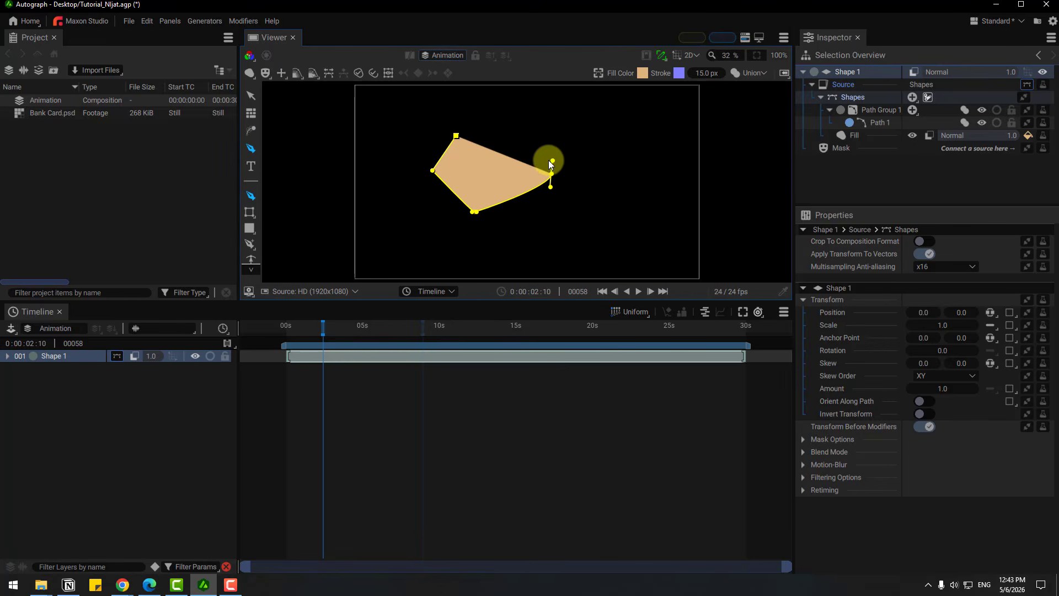
left_click(497, 122)
left_click(456, 136)
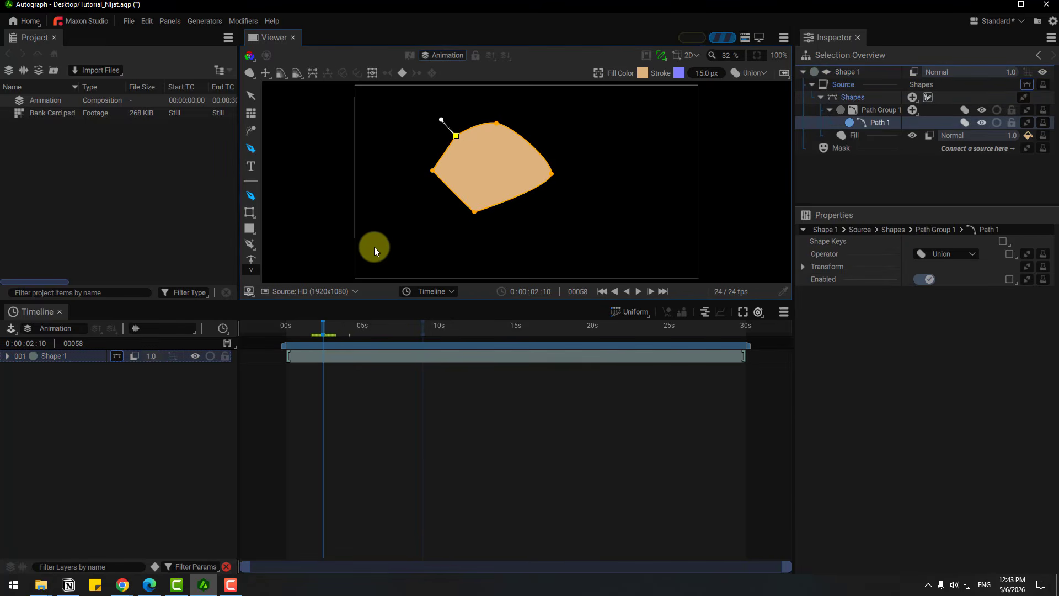
- Reshape the drawn path by moving its upper, right and bottom points and widening the upper curve
left_click_drag(456, 137, 567, 131)
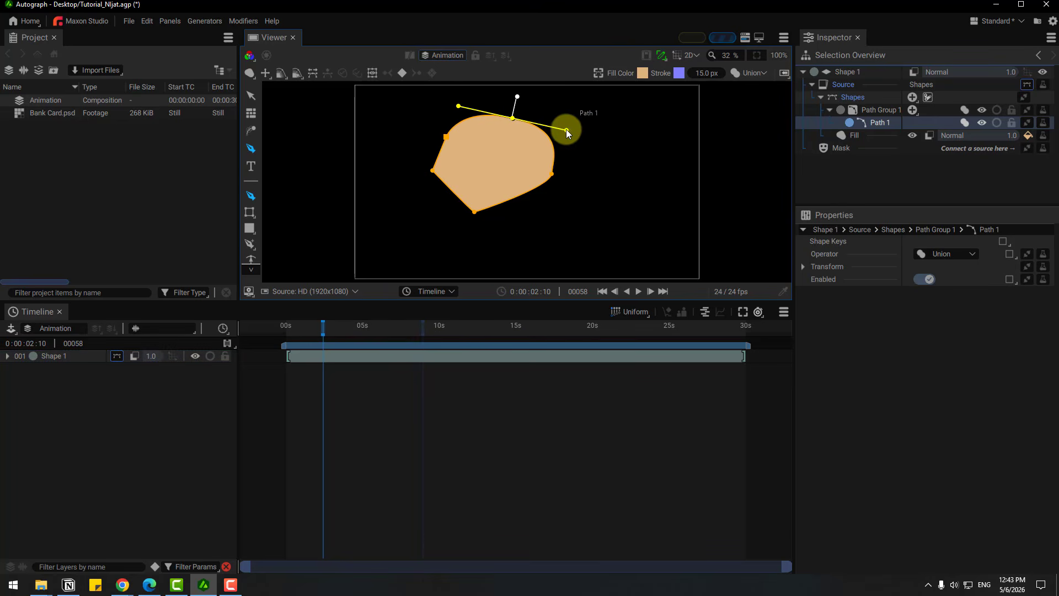
left_click_drag(551, 174, 538, 211)
left_click_drag(474, 213, 474, 234)
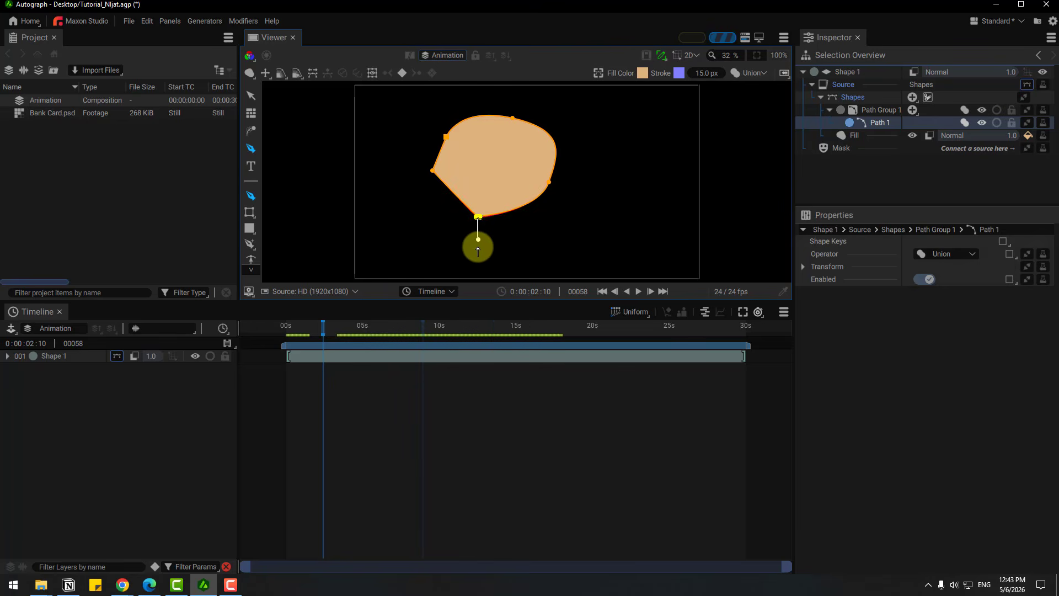
- Feather the shape's edge outward at its bottom, upper and right points
left_click_drag(478, 252, 478, 274)
left_click_drag(519, 115, 534, 70)
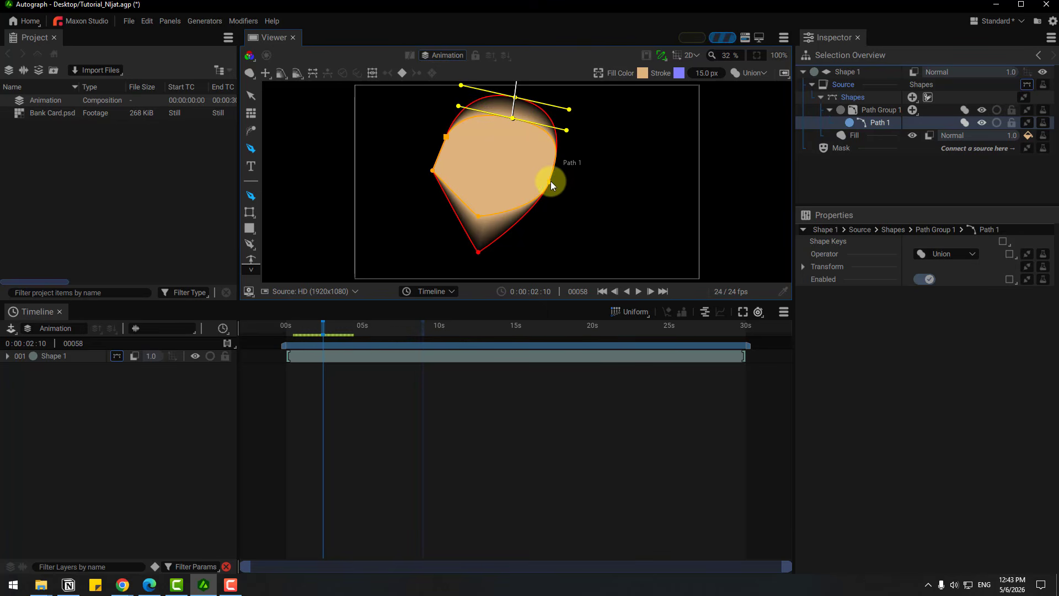
left_click_drag(551, 181, 611, 202)
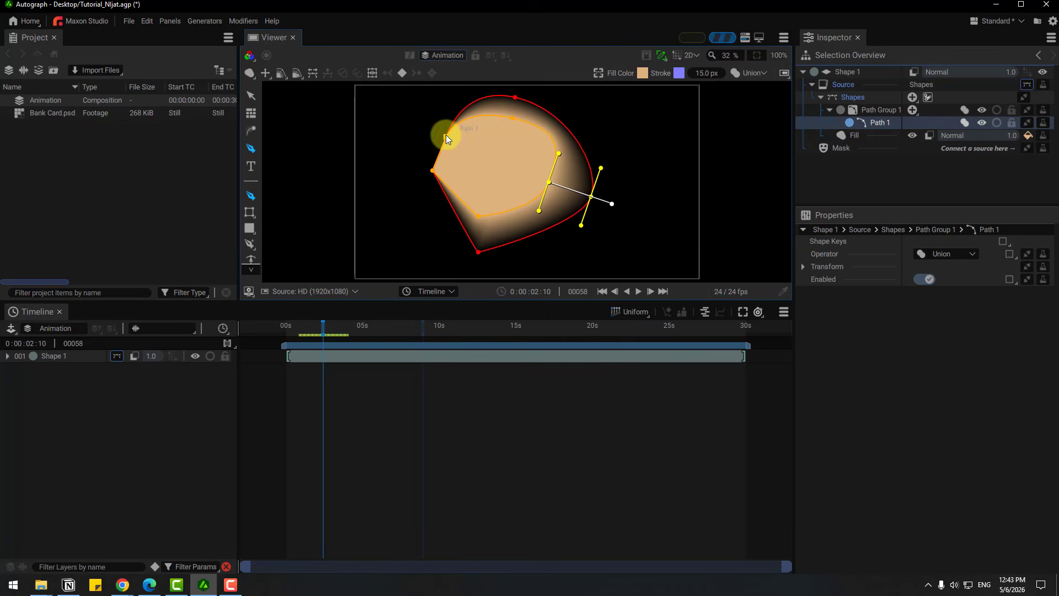
- Select the shape's path and look through its available boolean operators without changing the current one
left_click(874, 125)
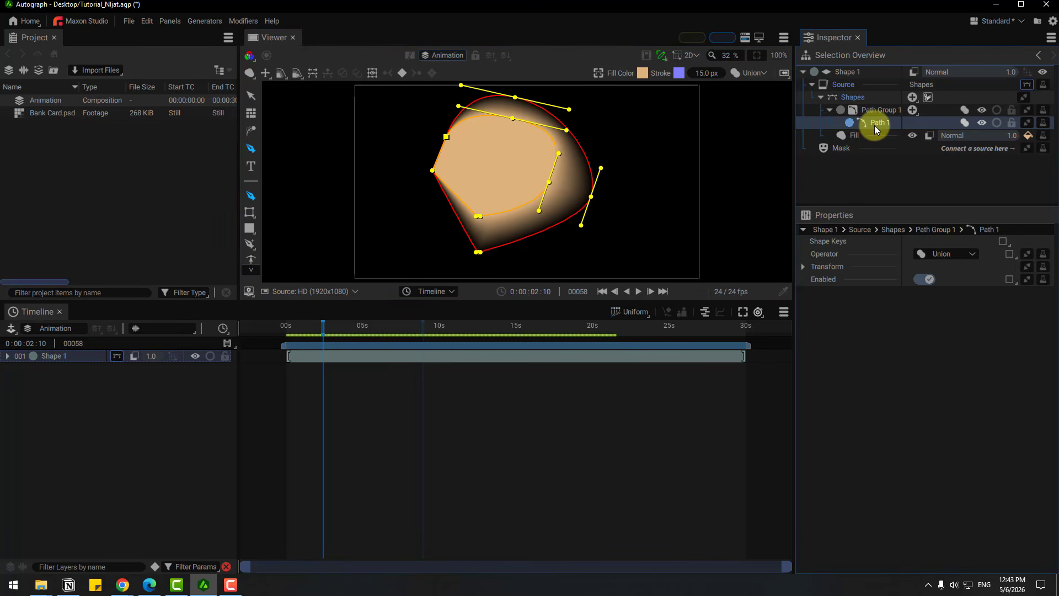
left_click(966, 123)
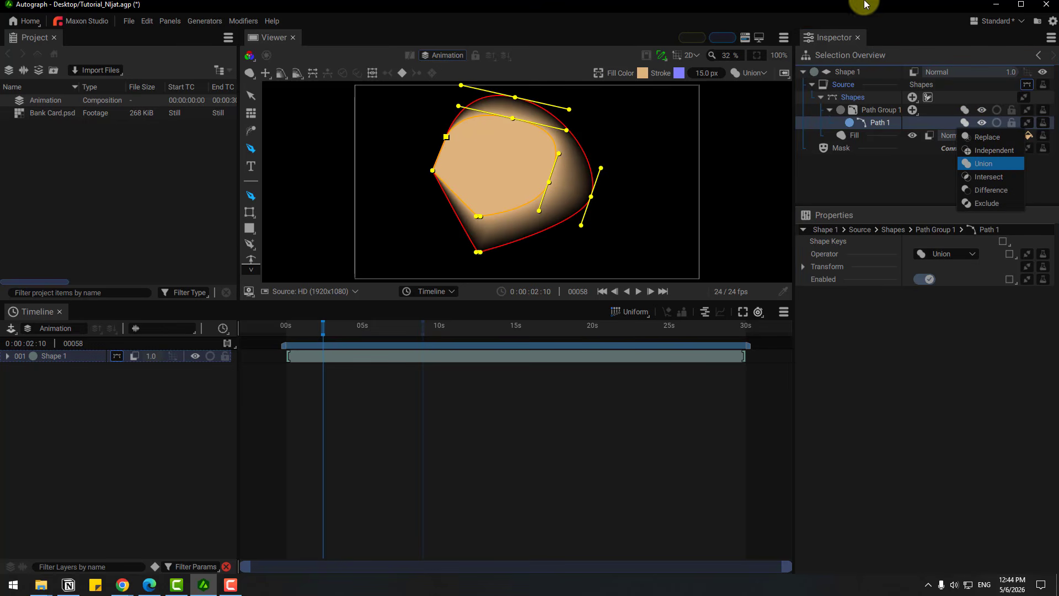
left_click(1011, 126)
left_click(1011, 136)
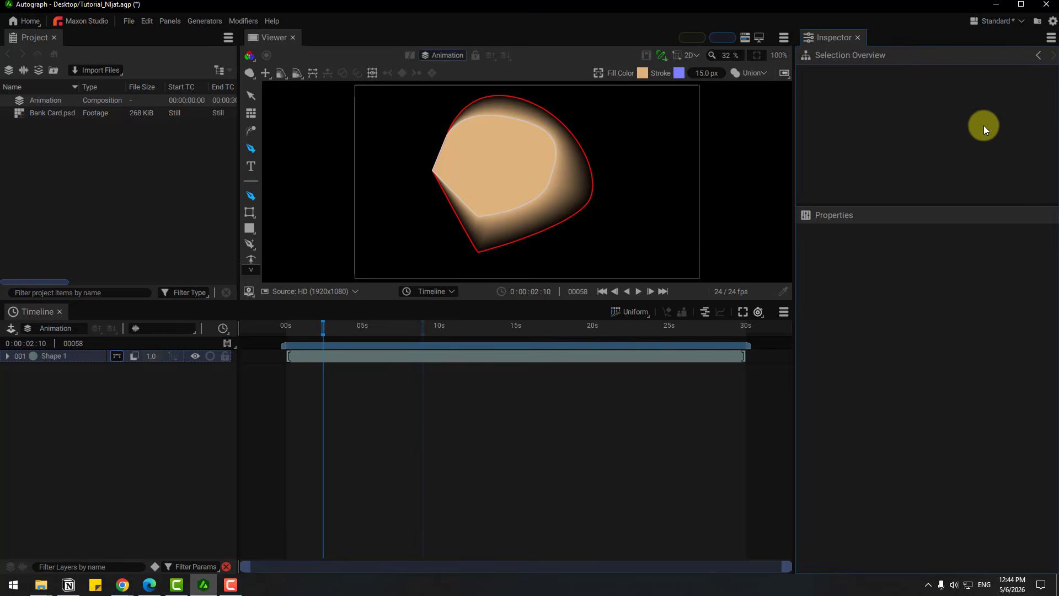
- Select all shape layers in the timeline and delete them to empty the composition
left_click(532, 151)
left_click(56, 422)
left_click(52, 358)
left_click(52, 368, "shift")
key("Delete")
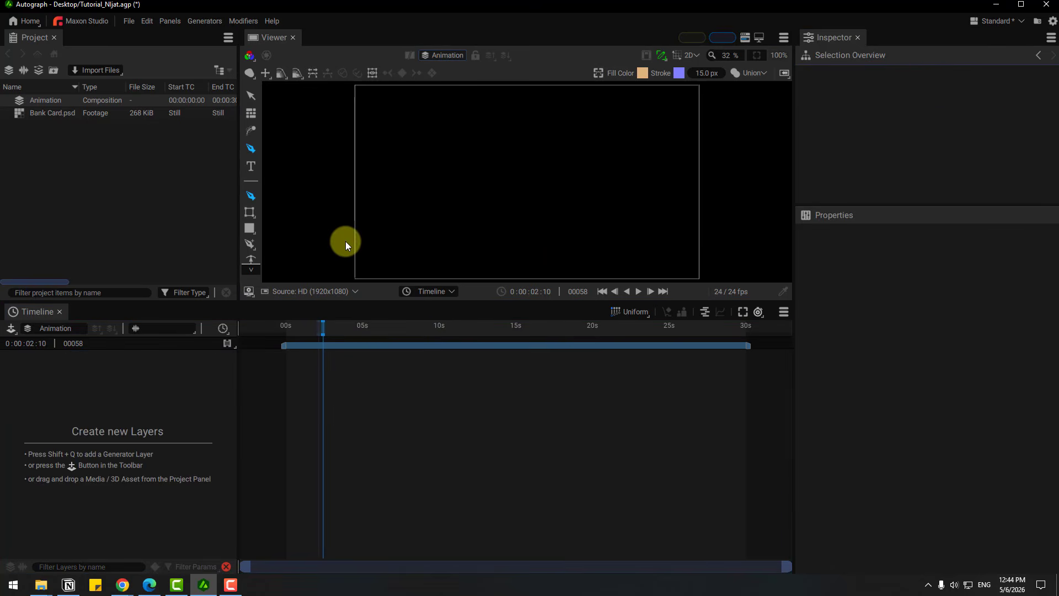
- Draw a rectangle shape that covers the whole composition frame
scroll(264, 230, "down", 1)
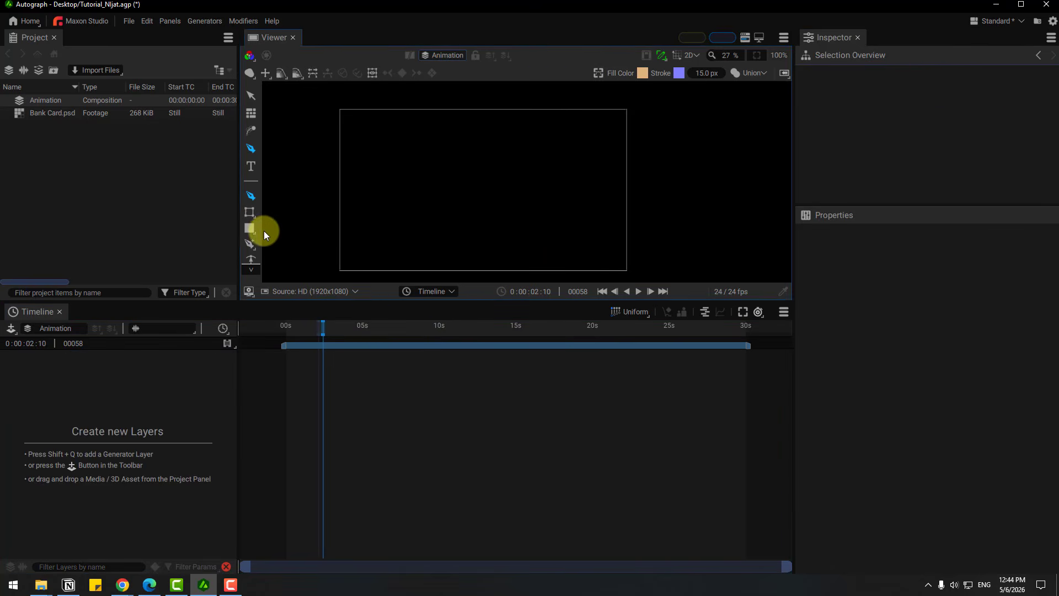
left_click(255, 234)
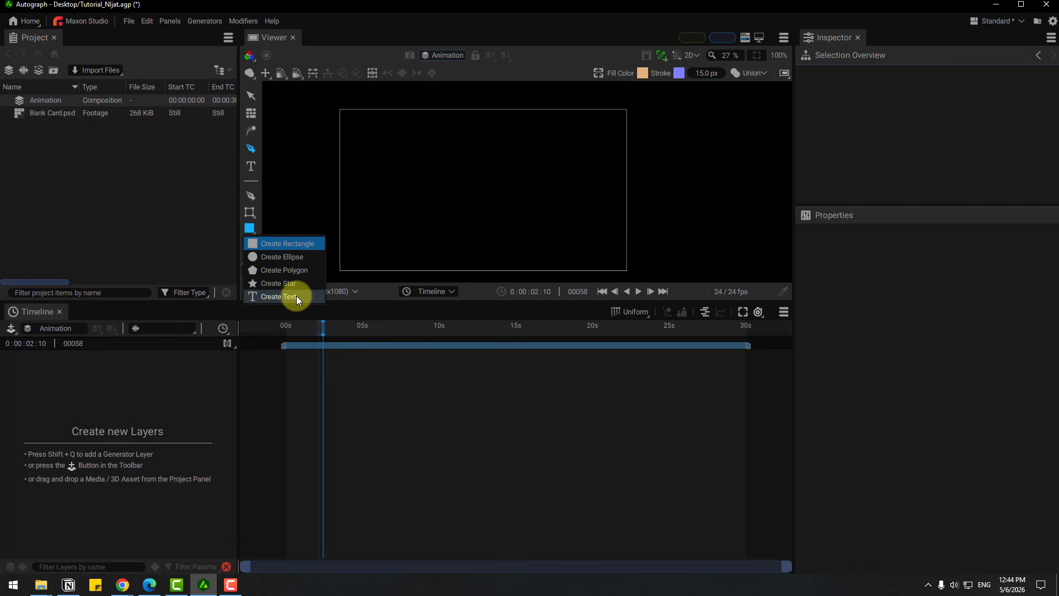
left_click(286, 245)
left_click_drag(339, 108, 628, 271)
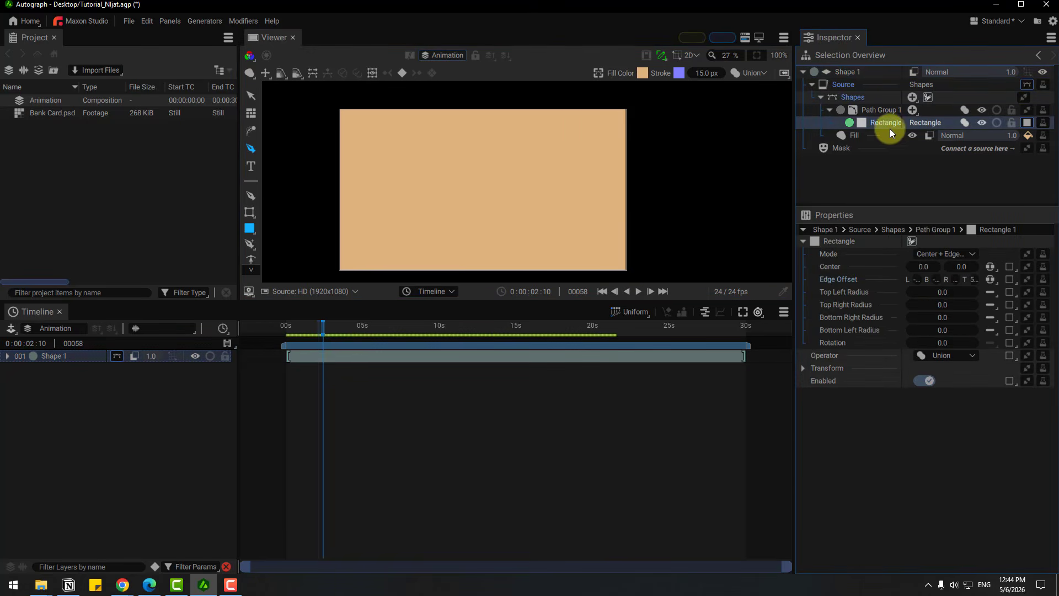
- Set the rectangle's fill colour to periwinkle blue (0.49, 0.52, 0.87) and toggle the fill's visibility off and on
left_click(872, 136)
left_click(1028, 136)
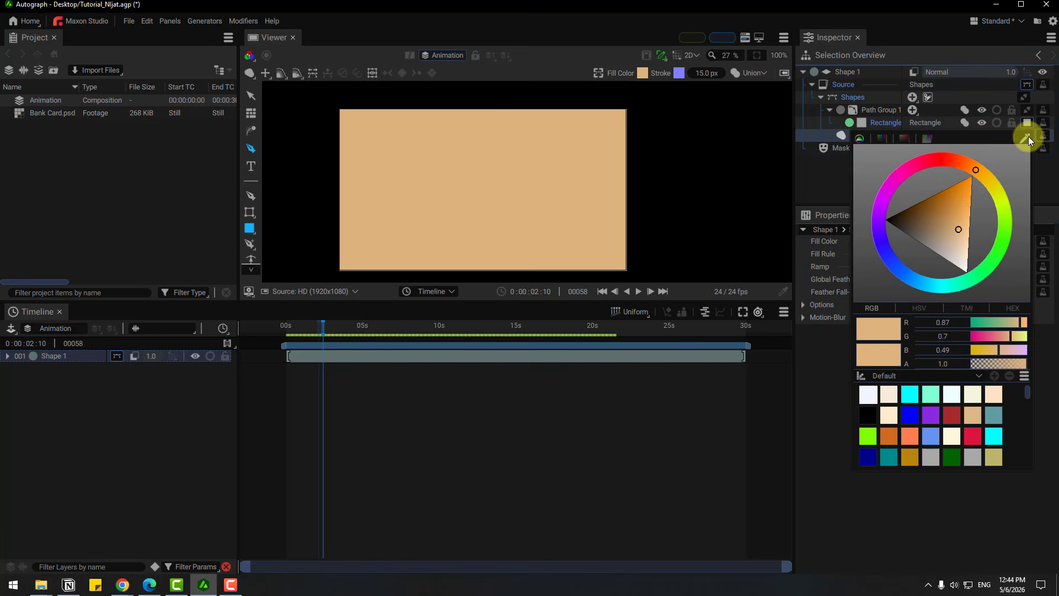
mouse_move(954, 173)
left_mouse_down()
mouse_move(931, 165)
mouse_move(865, 220)
mouse_move(898, 266)
mouse_move(889, 261)
left_mouse_up()
left_click(835, 134)
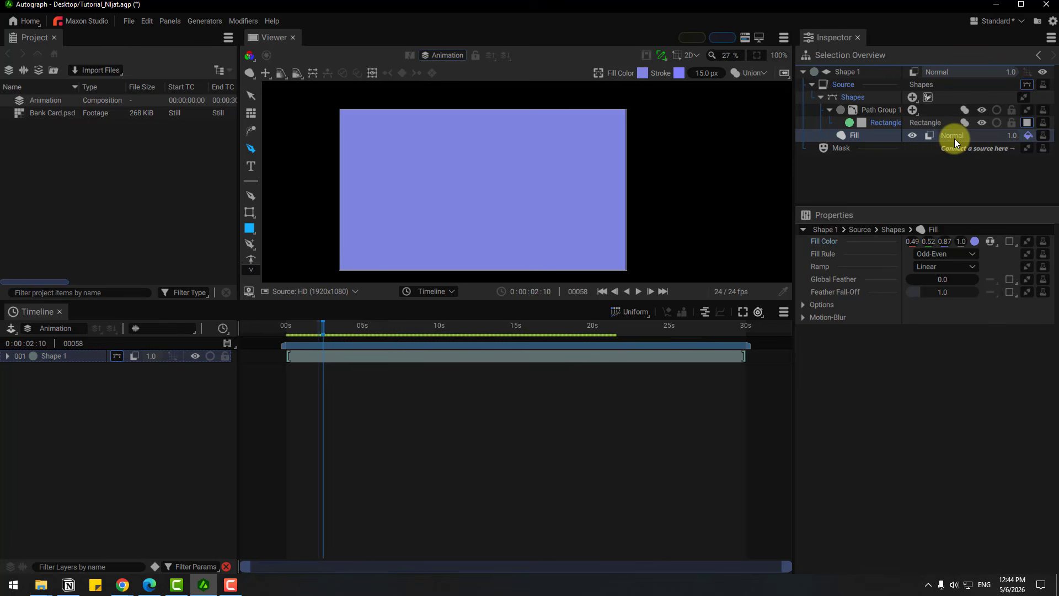
left_click(913, 137)
left_click(912, 138)
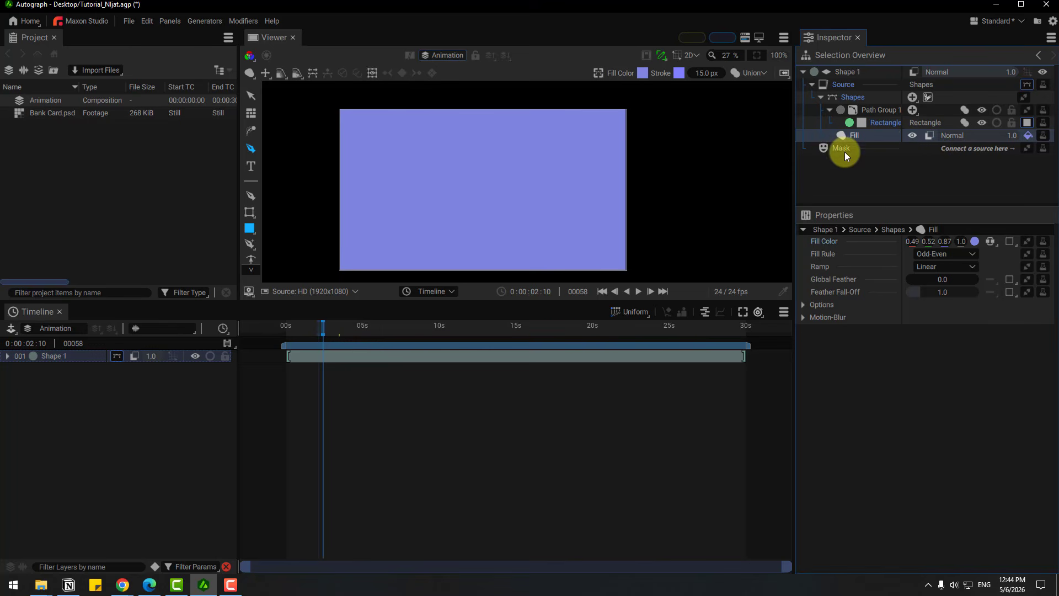
- Rename the rectangle's shape layer as BG and lock it
left_click(50, 356)
right_click(54, 358)
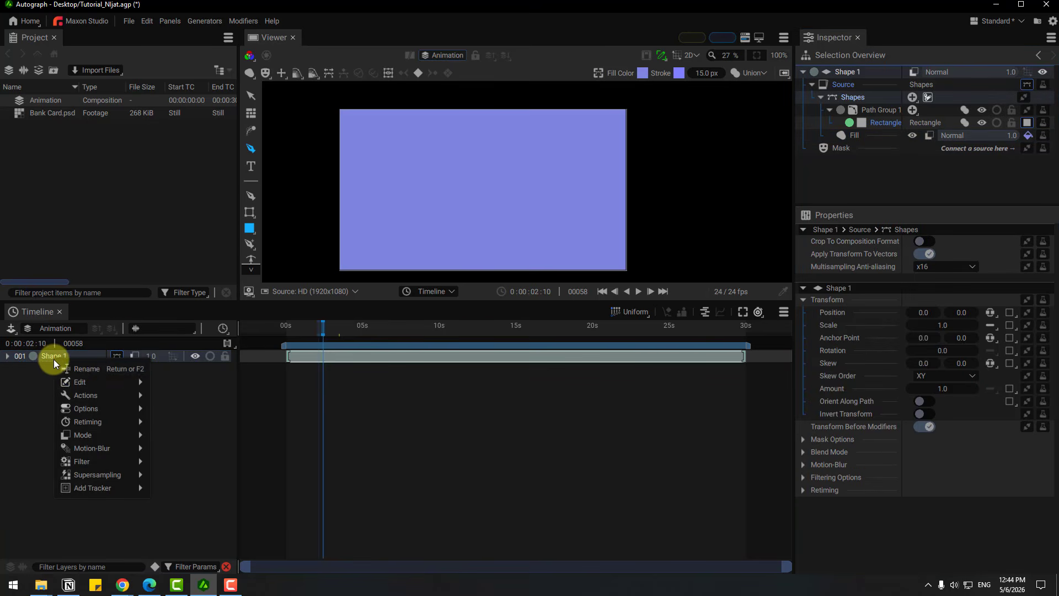
left_click(73, 369)
type("BG")
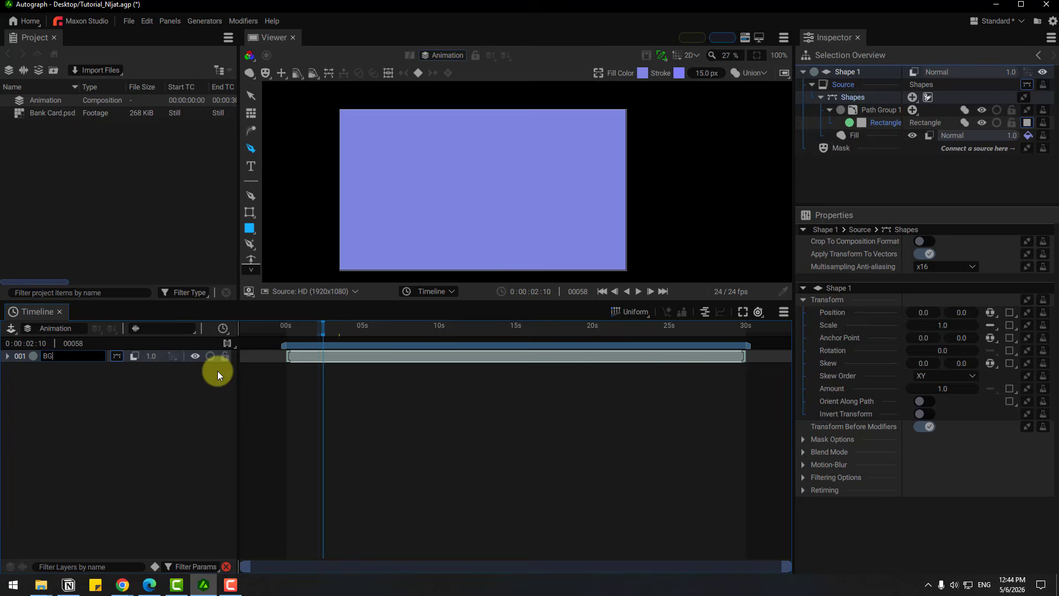
key("Return")
left_click(225, 356)
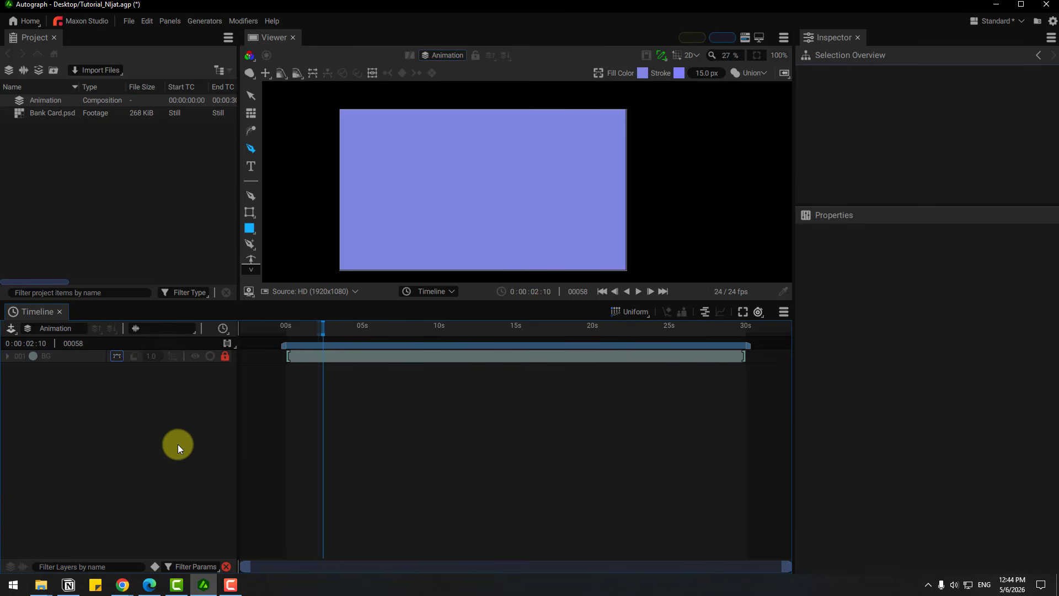
- Draw a circle with a radius of about 391 over the background and set its fill colour to white
left_click(251, 230)
left_click(258, 255)
left_click_drag(428, 142, 475, 200)
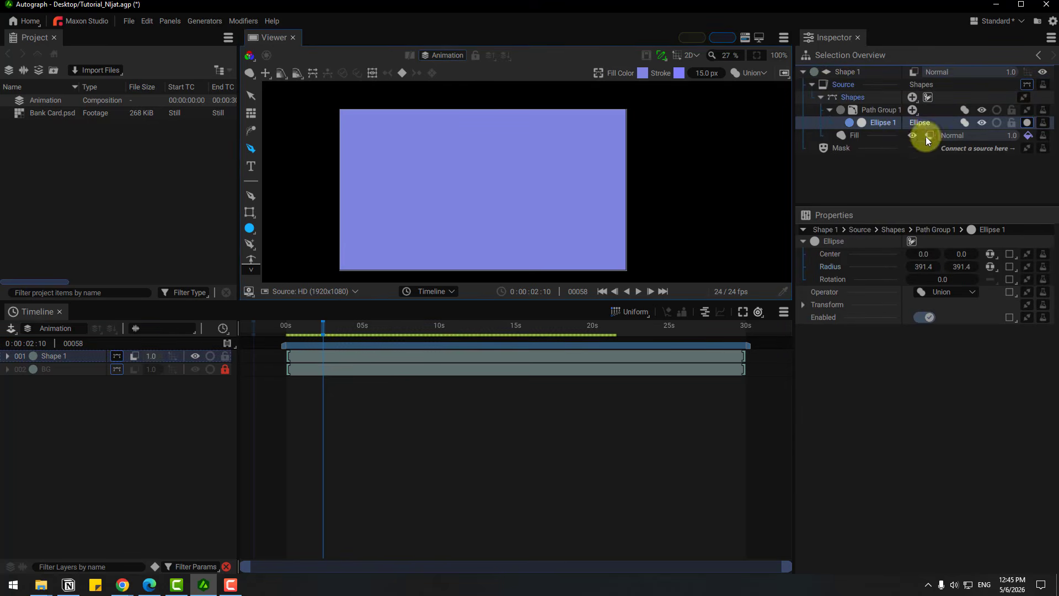
left_click(1030, 139)
left_click_drag(937, 218, 940, 174)
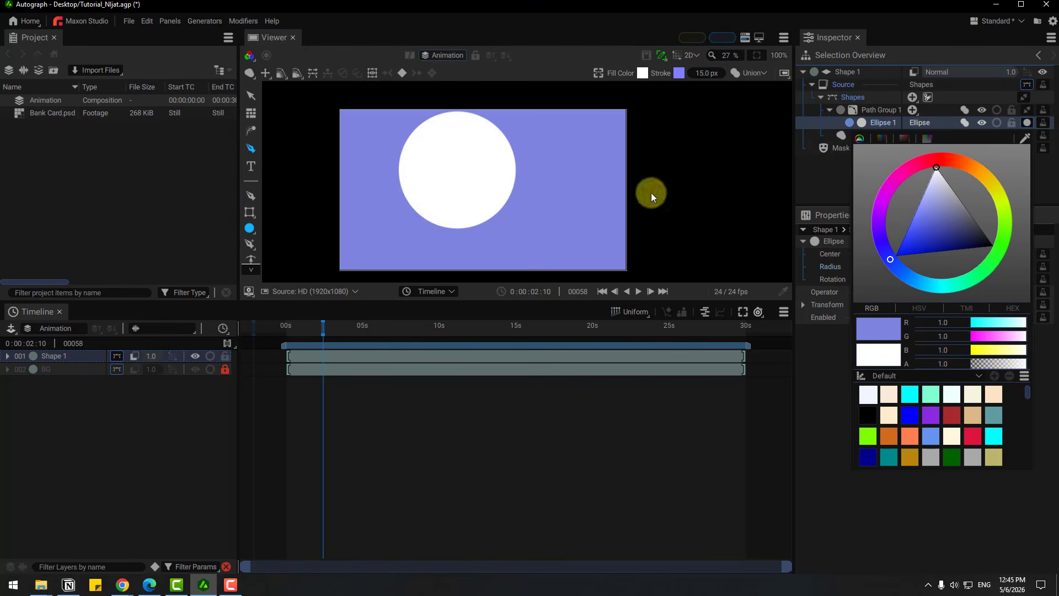
left_click(236, 296)
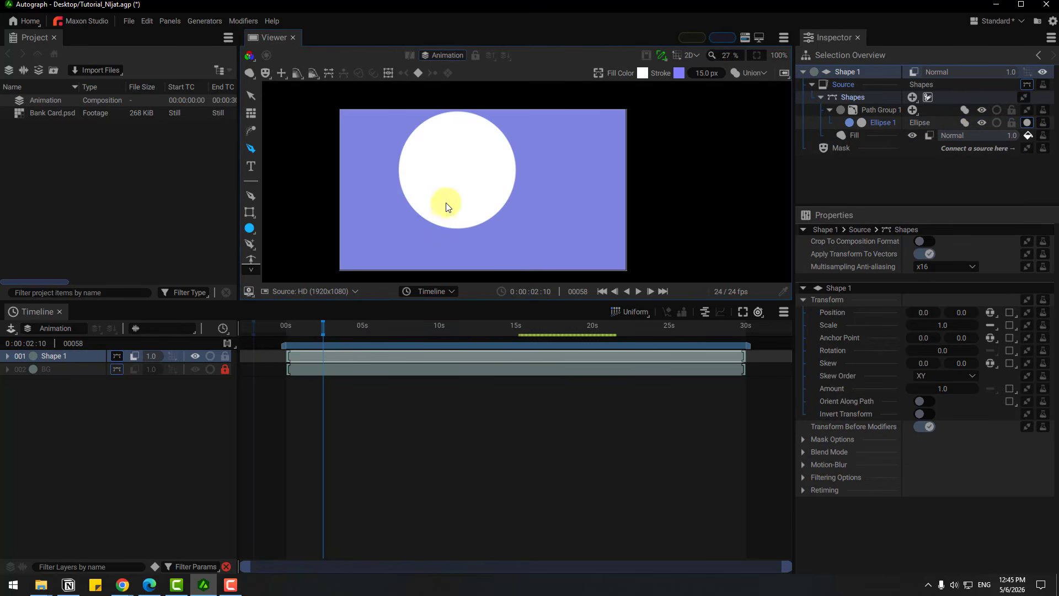
- Scale the circle down to about 0.77 by 0.75 and move its layer to a position of about 246, -72
left_click(251, 95)
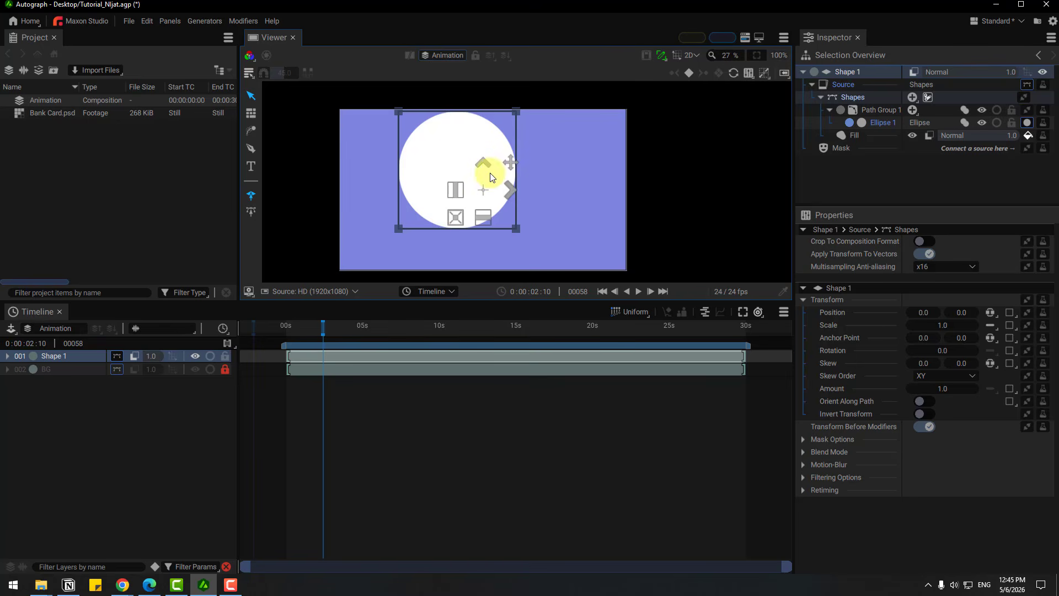
left_click_drag(412, 126, 445, 146)
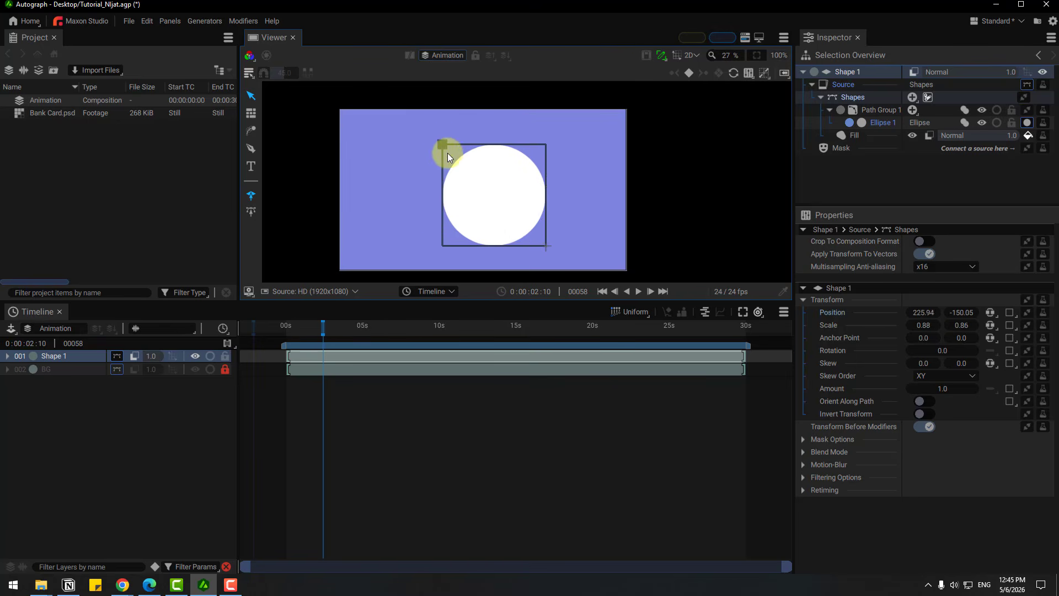
mouse_move(485, 201)
left_mouse_down()
mouse_move(481, 241)
mouse_move(465, 208)
mouse_move(482, 232)
mouse_move(539, 173)
mouse_move(407, 149)
mouse_move(537, 213)
mouse_move(353, 173)
mouse_move(513, 171)
mouse_move(499, 184)
left_mouse_up()
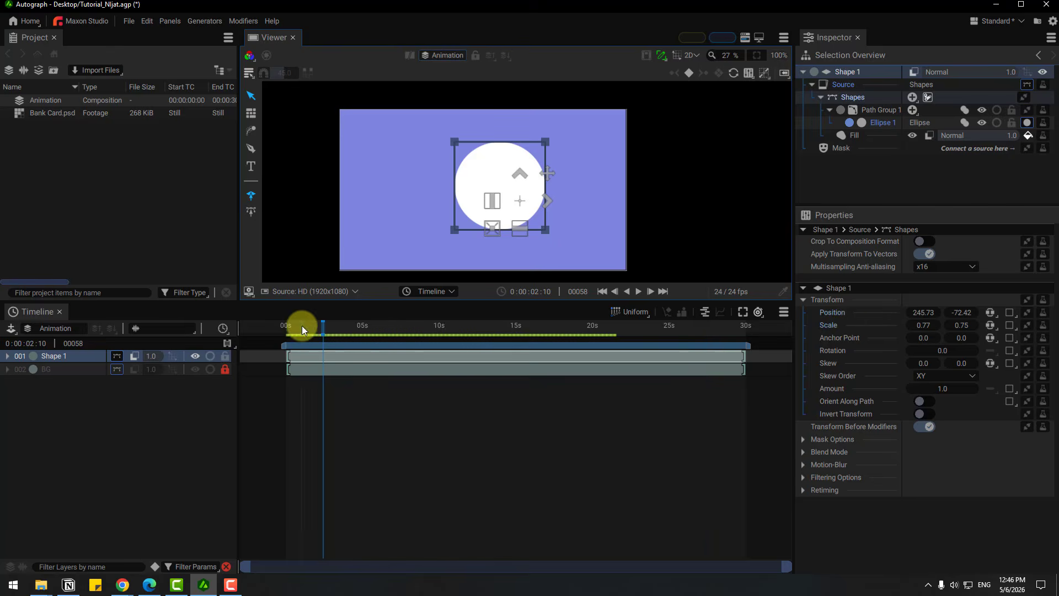
- Animate the circle's Position with a keyframe at 0:00:00:02 and one at 0:00:04:07, moved left to about -493, -50
left_click_drag(293, 325, 286, 325)
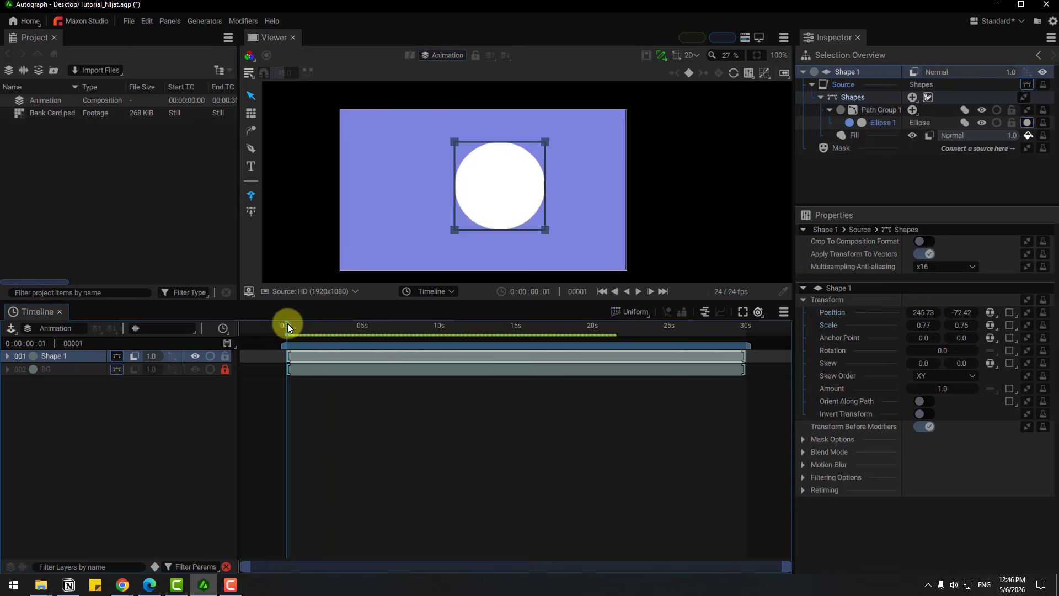
left_click(1010, 311)
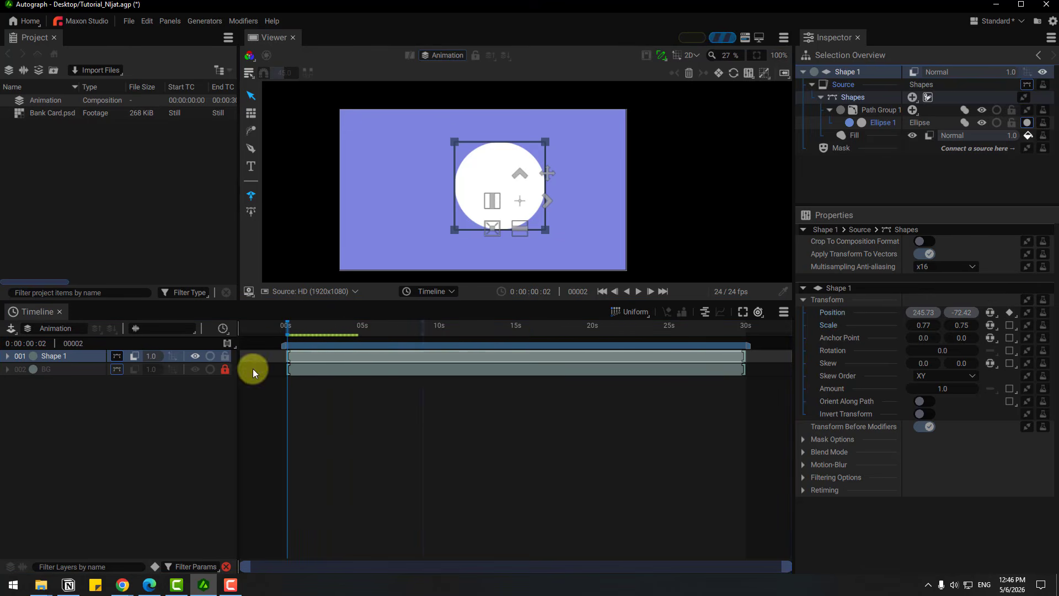
key("u")
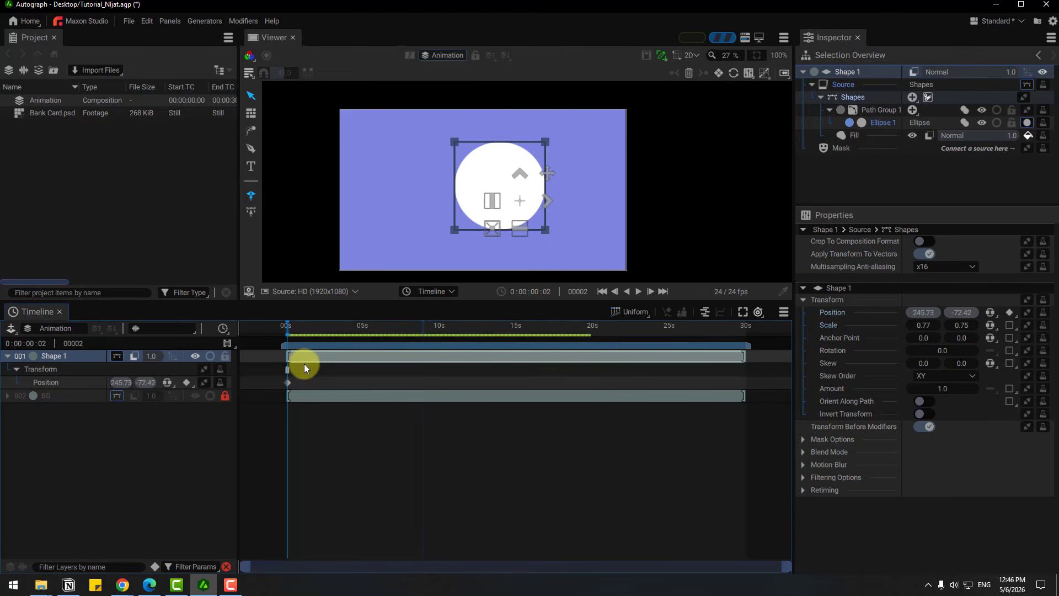
left_click(351, 329)
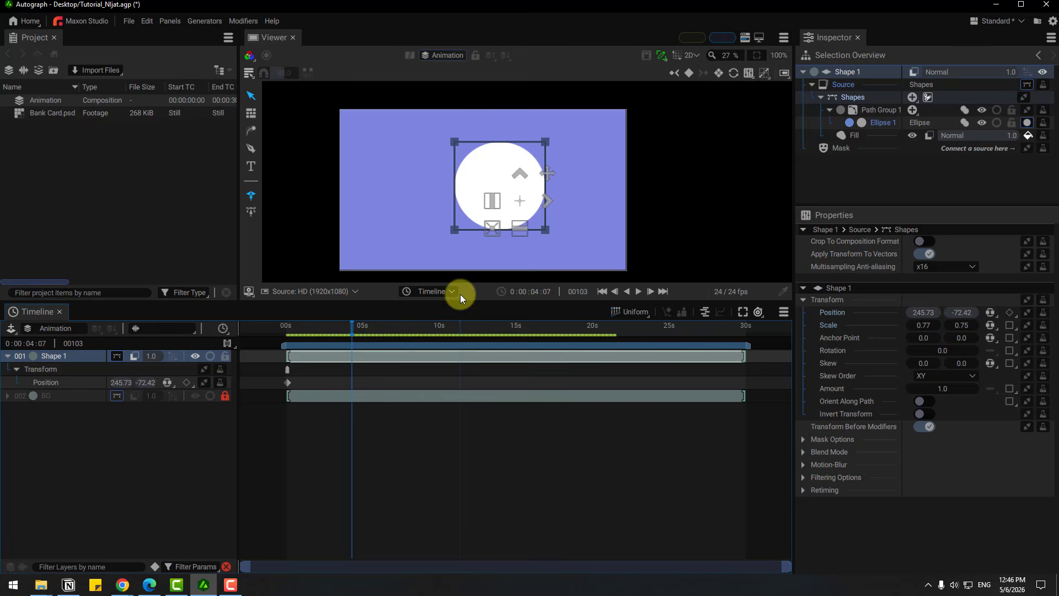
left_click_drag(473, 182, 379, 178)
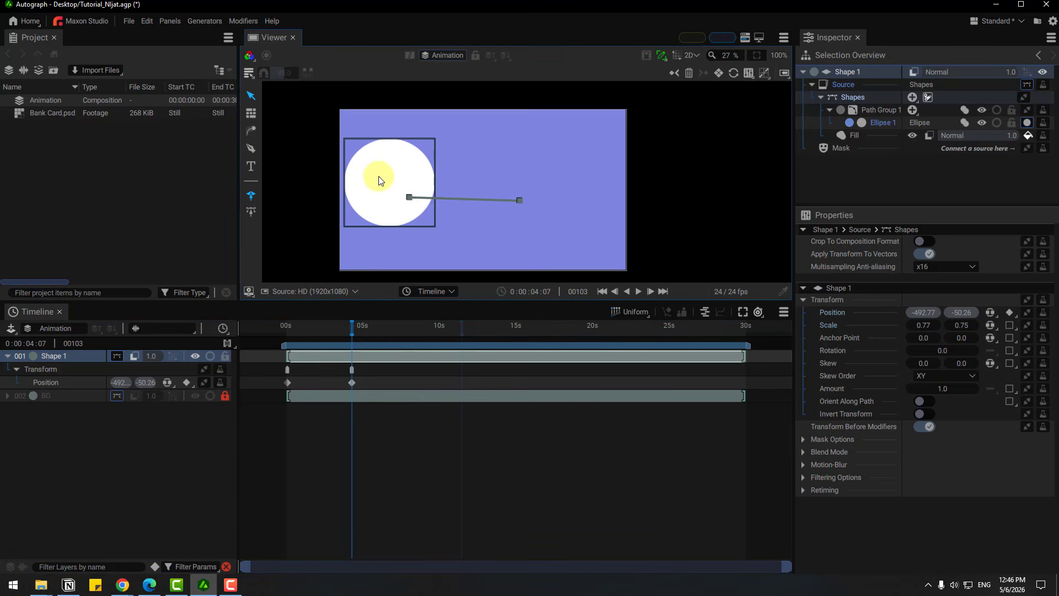
- Add a middle Position keyframe at 0:00:02:05 with the circle lowered to about -90, -234
left_click(322, 325)
left_click_drag(321, 327, 319, 327)
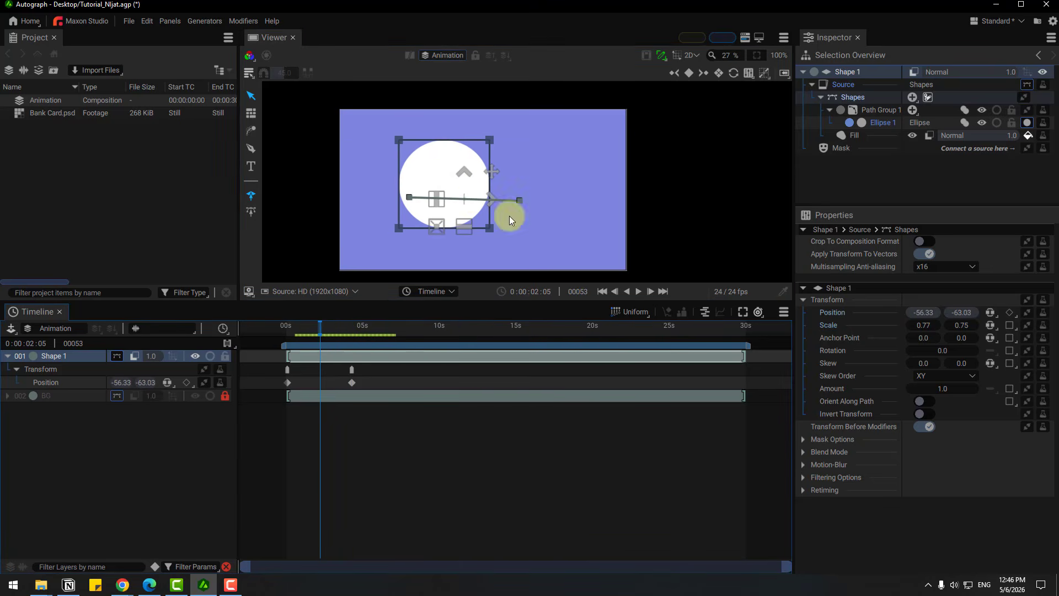
left_click_drag(438, 177, 447, 207)
- Bend the circle's motion path at the middle keyframe and play the animation from the start
left_click(469, 225)
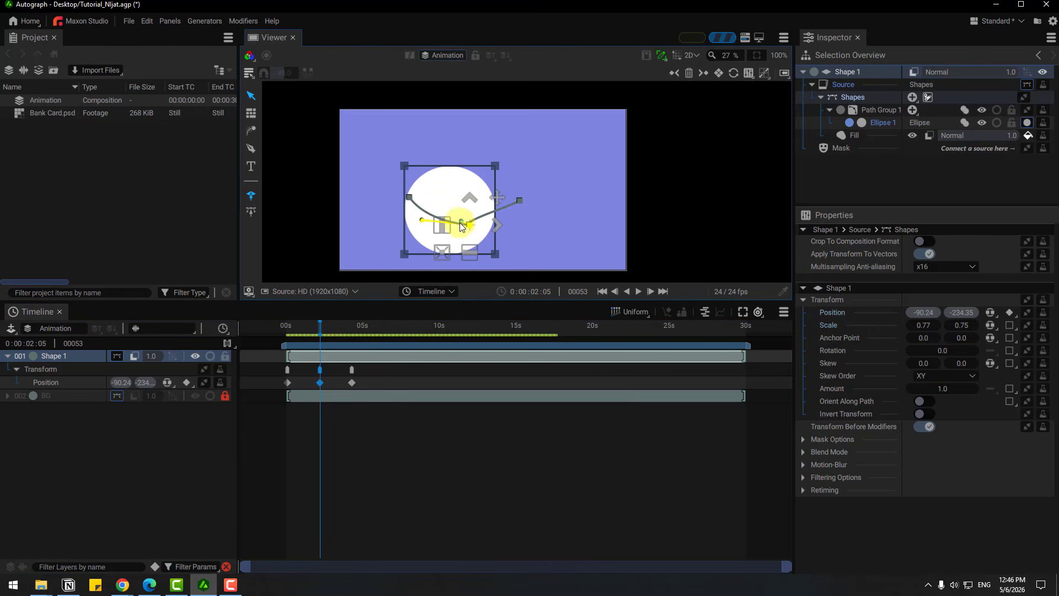
mouse_move(462, 220)
left_mouse_down()
mouse_move(471, 220)
mouse_move(456, 226)
mouse_move(467, 235)
mouse_move(410, 229)
mouse_move(467, 229)
left_mouse_up()
left_click(284, 327)
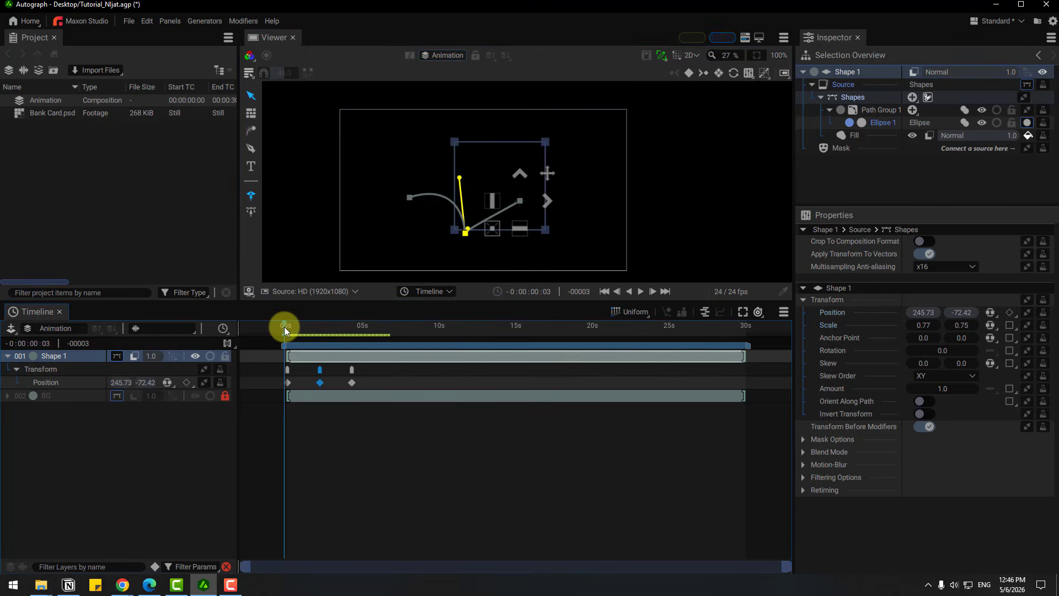
key("space")
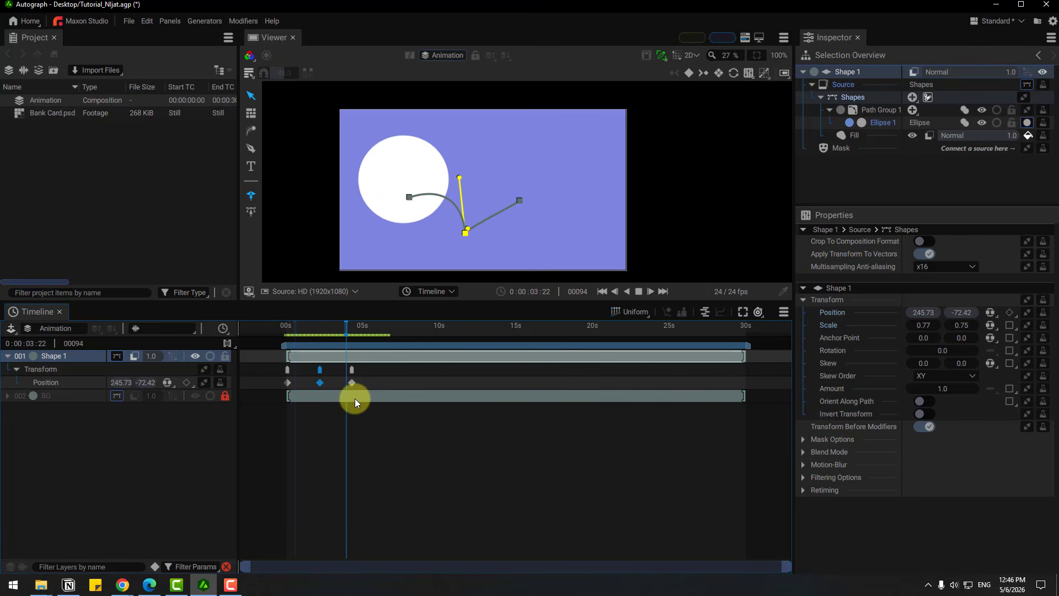
- Select the circle's three Position keyframes and compress their spacing so the last one falls at about 3.5 seconds
left_click(374, 379)
left_click_drag(393, 376, 262, 396)
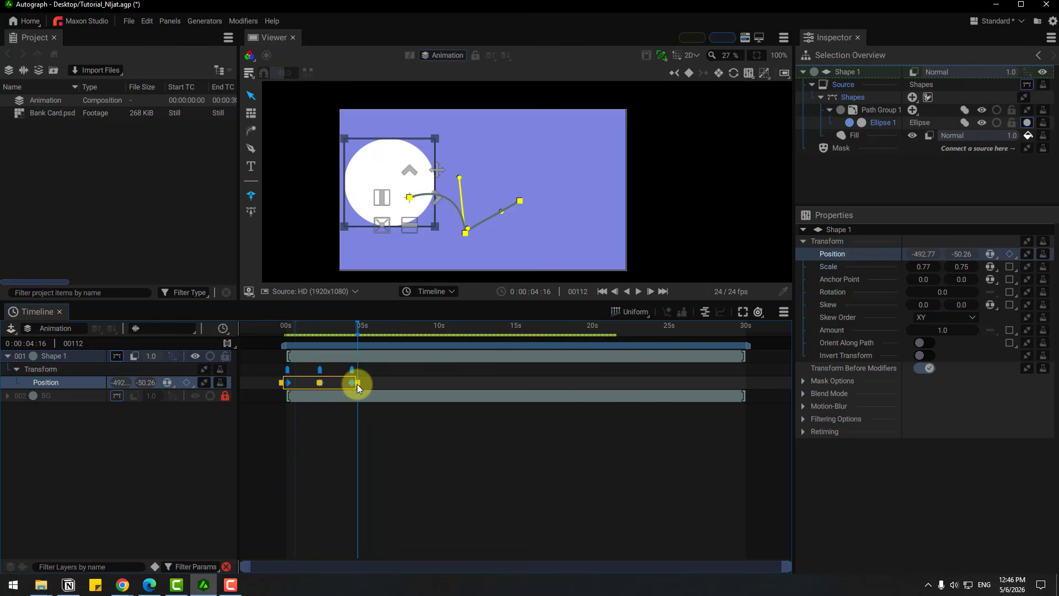
left_click(356, 384)
mouse_move(336, 383)
left_mouse_down()
mouse_move(433, 383)
mouse_move(337, 383)
left_mouse_up()
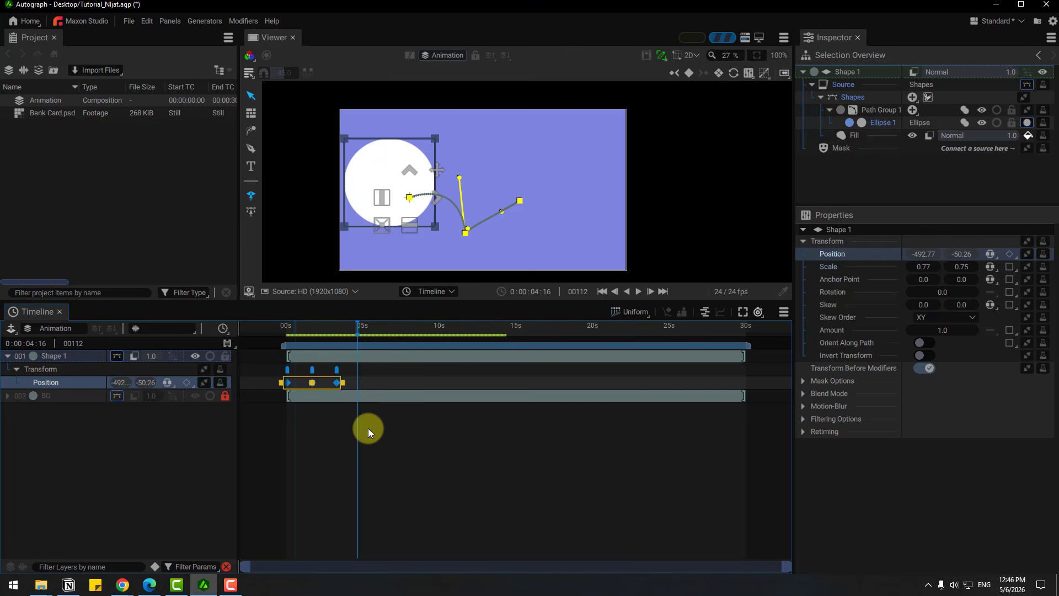
mouse_move(343, 383)
left_mouse_down()
mouse_move(373, 383)
mouse_move(346, 385)
left_mouse_up()
key("ctrl+a")
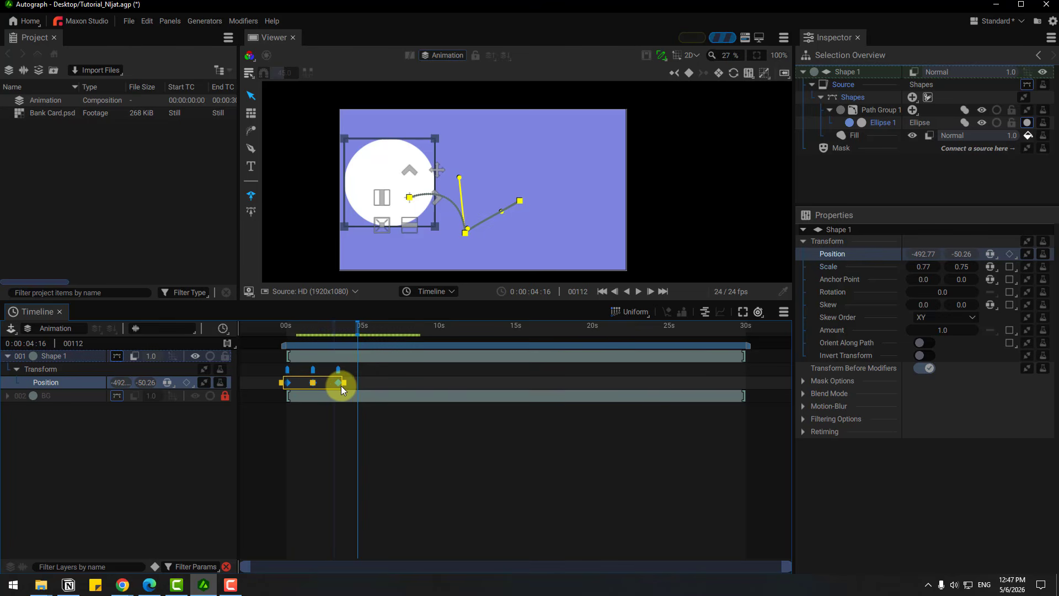
- Apply Smooth interpolation to the selected Position keyframes and play the animation from the start
right_click(340, 384)
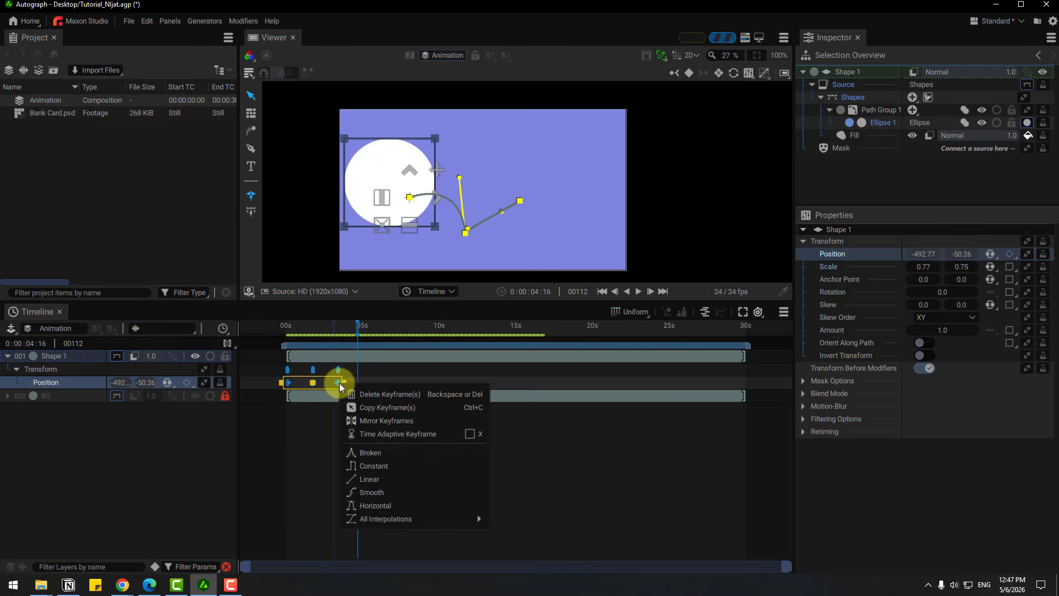
left_click(371, 491)
left_click(288, 323)
key("space")
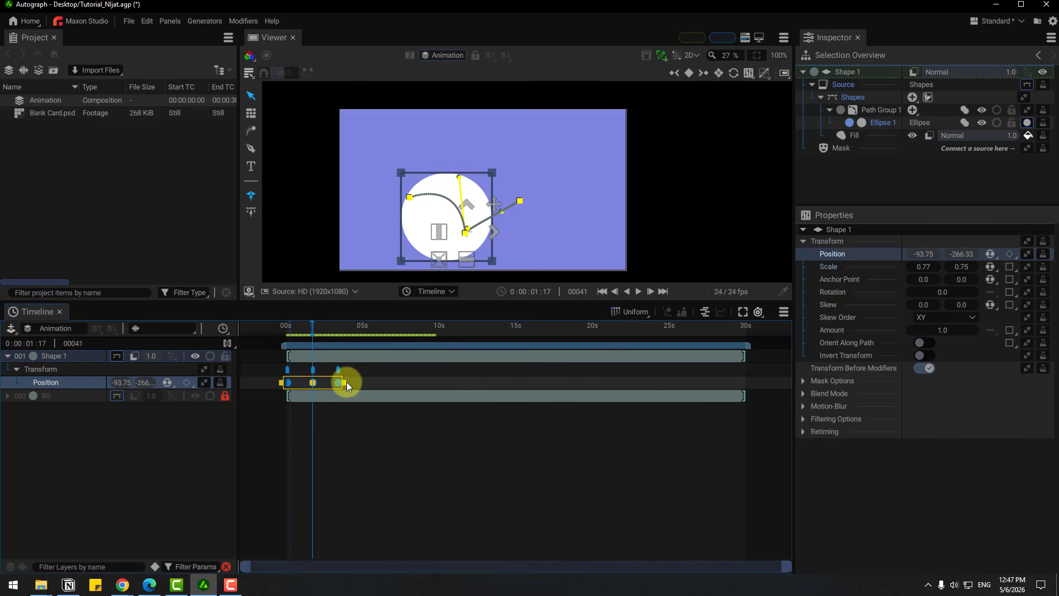
- Compress the three Position keyframes to end at about 0:00:01:21 and play the faster animation
left_click_drag(346, 382, 321, 382)
left_click(284, 327)
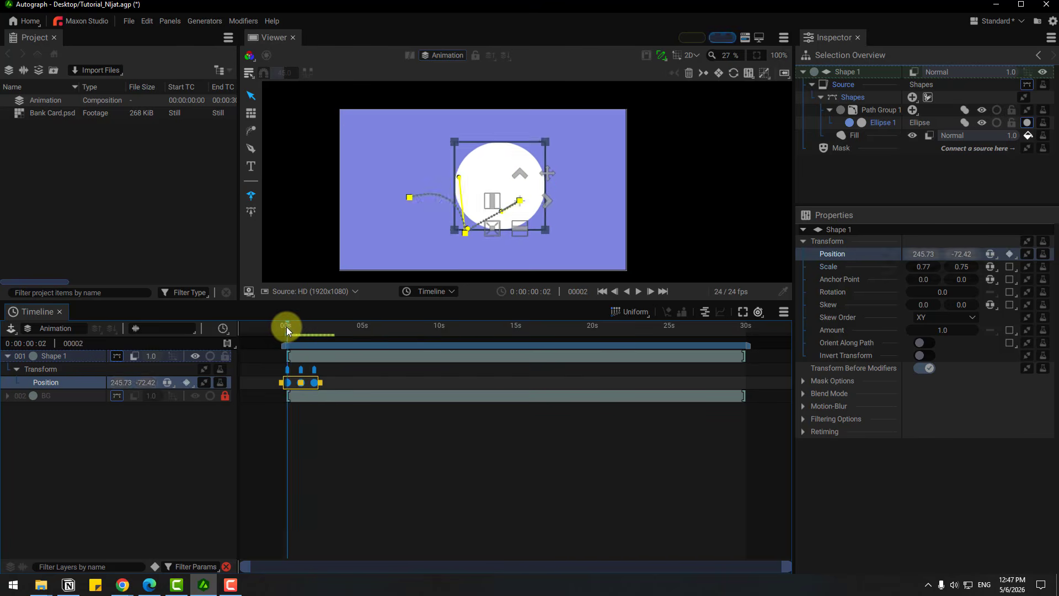
key("space")
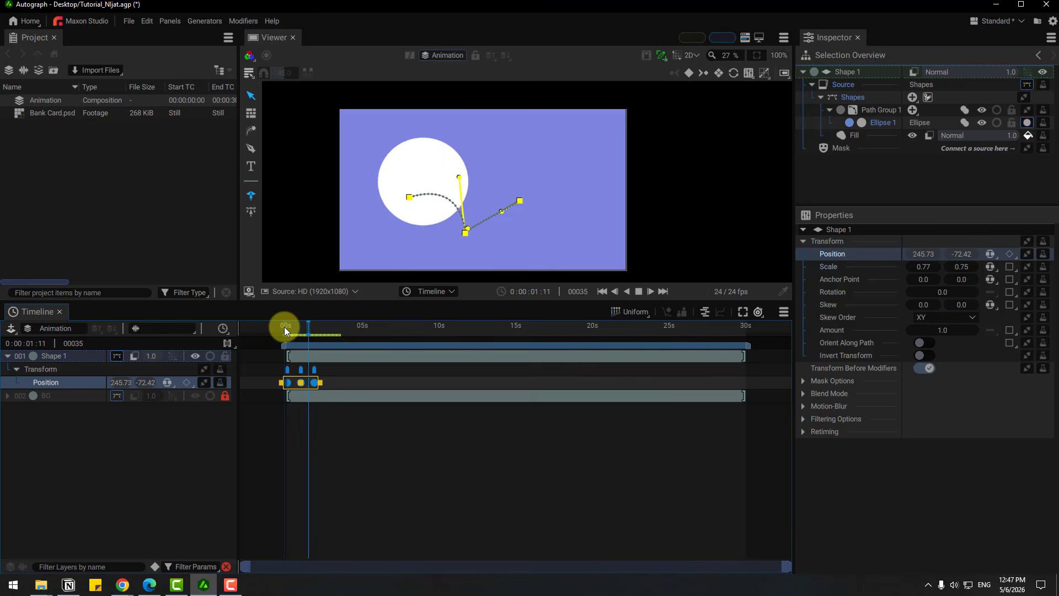
- Apply the Ease-Out Elastic interpolation to the three Position keyframes and preview the motion from the start
right_click(315, 383)
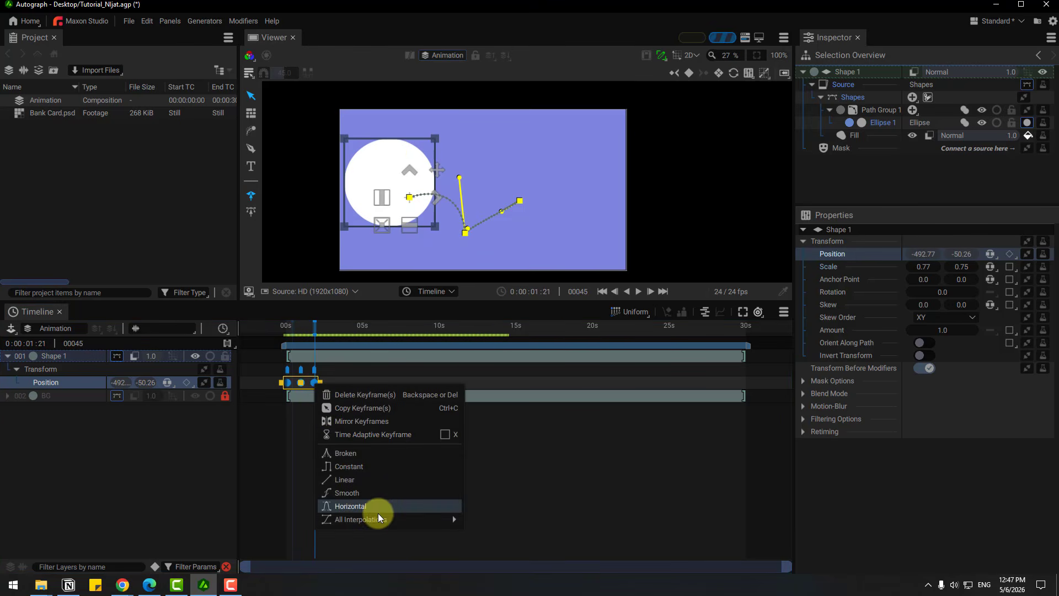
mouse_move(375, 521)
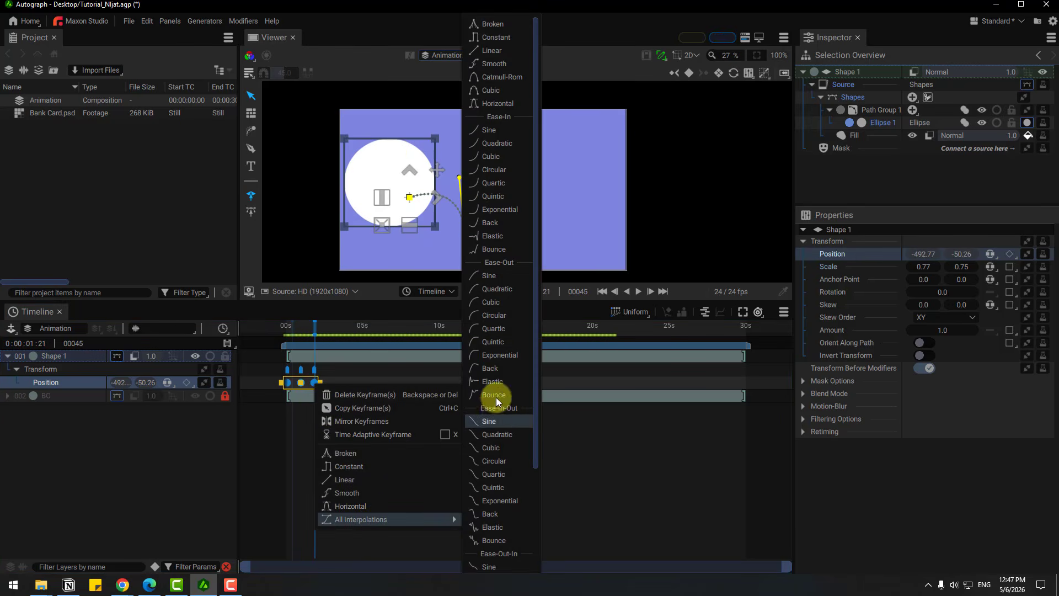
left_click(492, 383)
left_click(287, 330)
key("space")
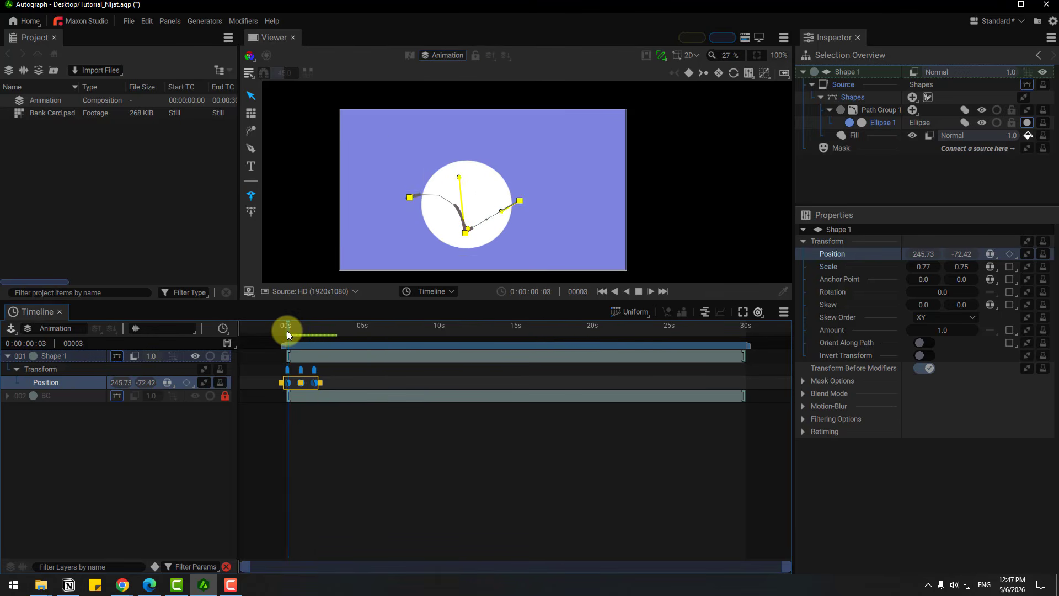
key("space")
- Stretch the three Position keyframes to end at about 3.5 seconds and replay the elastic motion
left_click_drag(321, 382, 337, 380)
left_click(288, 329)
key("space")
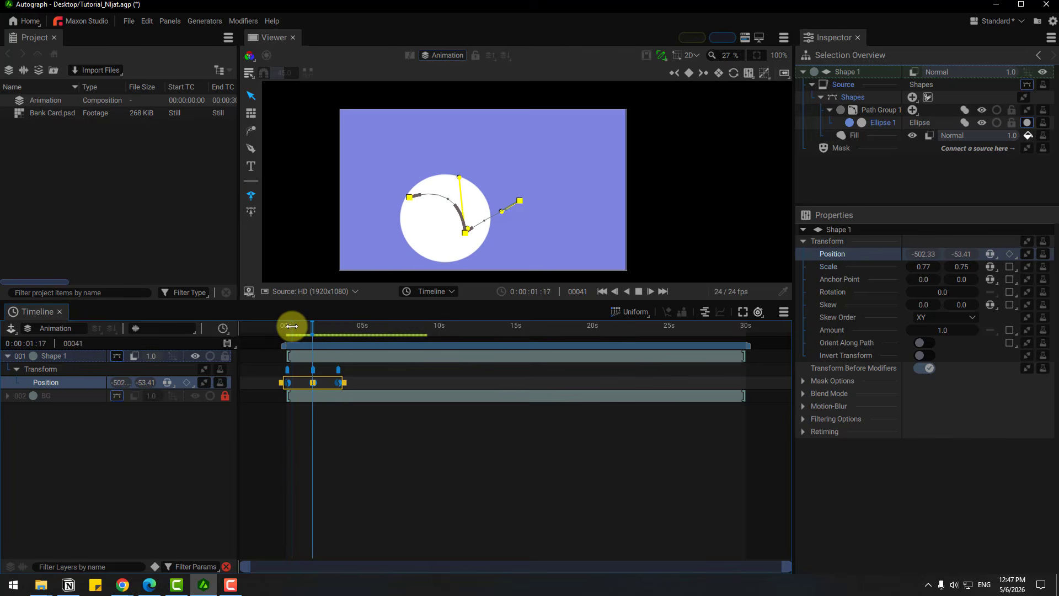
key("space")
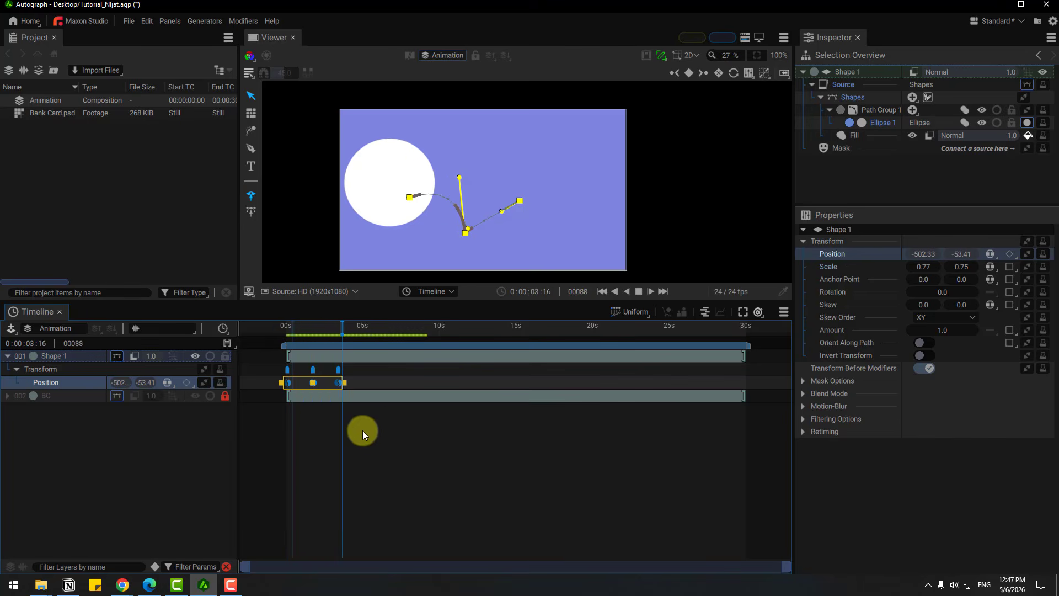
- Delete all three Position keyframes of the circle layer
left_click(383, 443)
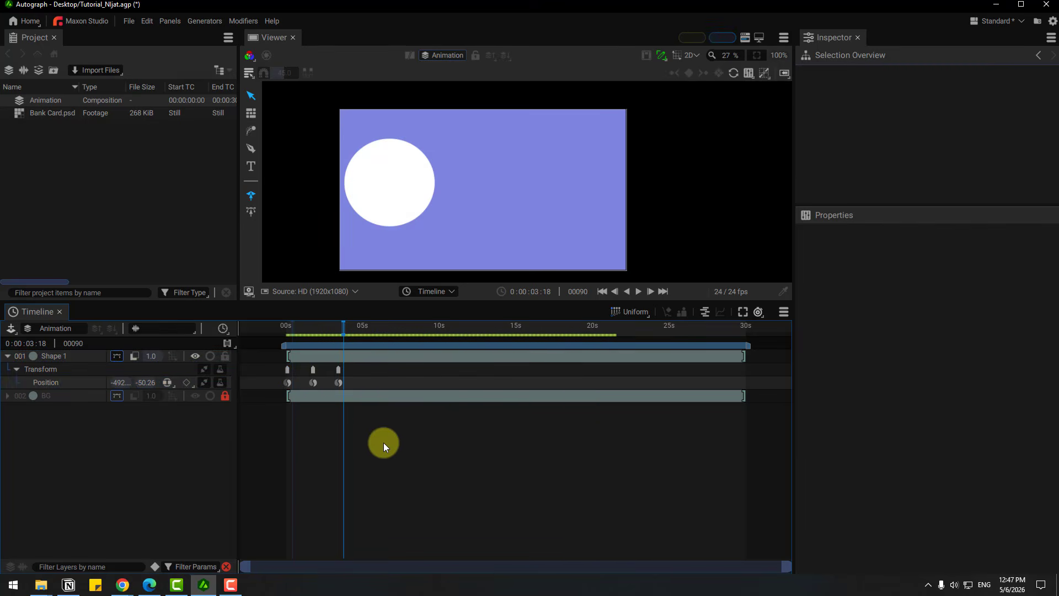
left_click_drag(350, 383, 280, 425)
key("Delete")
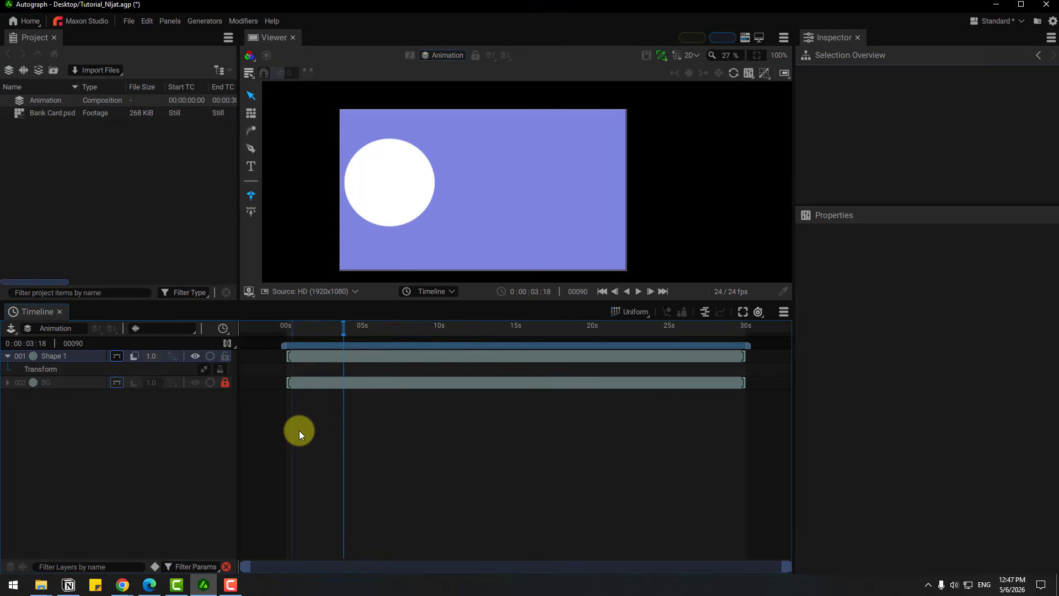
- Scale the circle to about 0.38 by 0.36, move it to about 25, 300, and add a Position keyframe at 0:00:00:05
left_click(403, 176)
left_click_drag(383, 160, 448, 134)
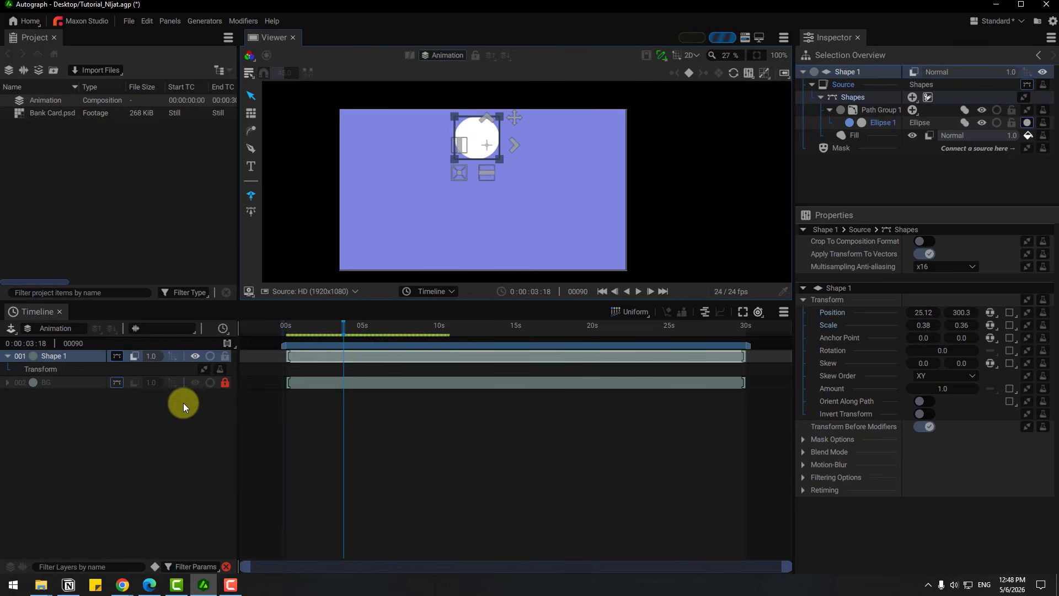
key("p")
left_click_drag(299, 332, 289, 323)
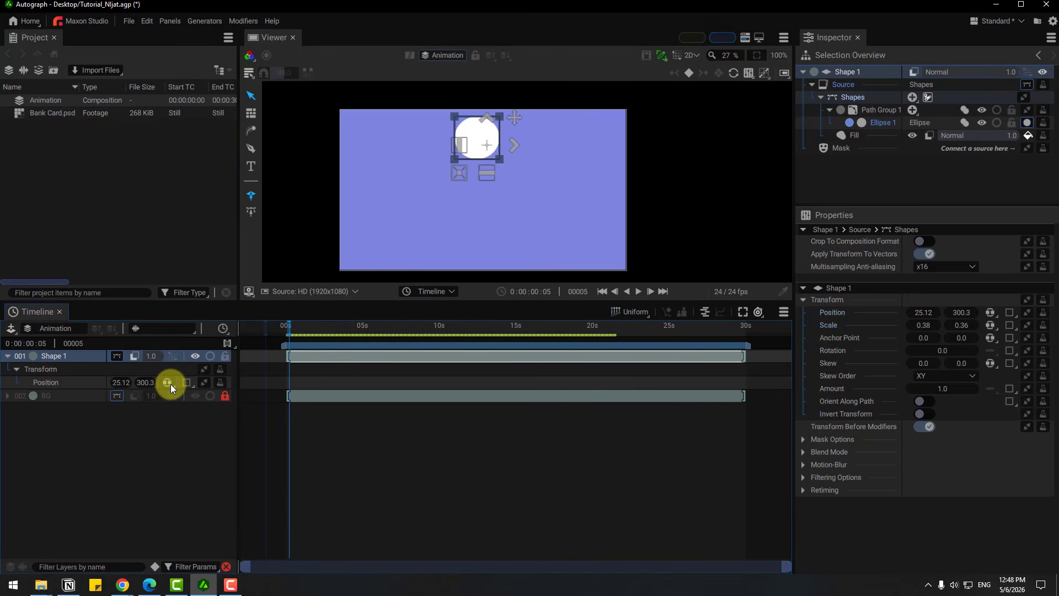
left_click(187, 384)
left_click(186, 365)
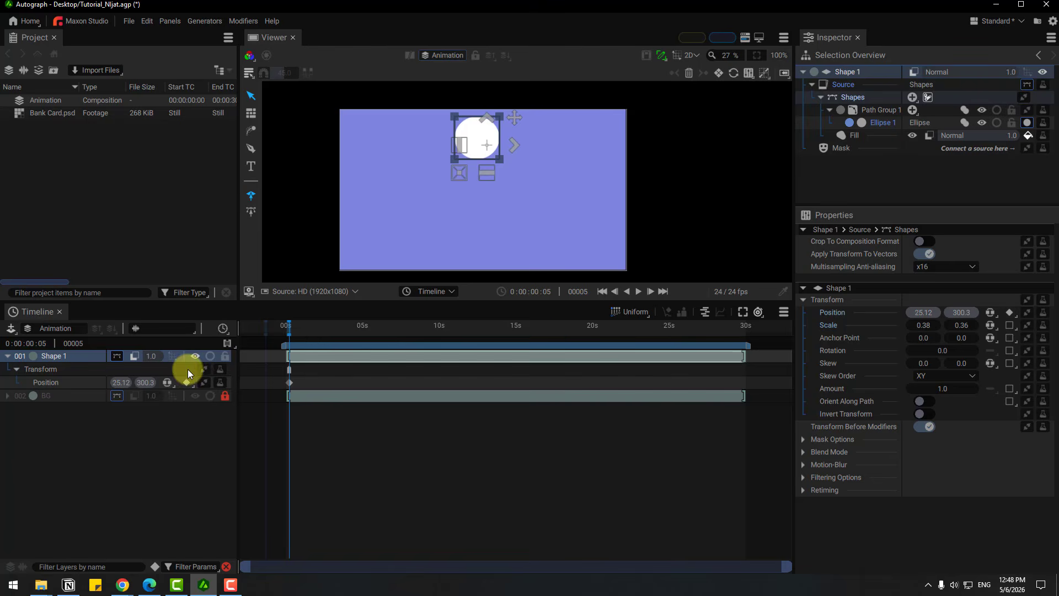
- Add a Position keyframe at 0:00:02:16 with the circle lowered to about 68, -390
left_click_drag(310, 330, 328, 331)
mouse_move(478, 135)
left_mouse_down()
mouse_move(479, 203)
mouse_move(493, 151)
left_mouse_up()
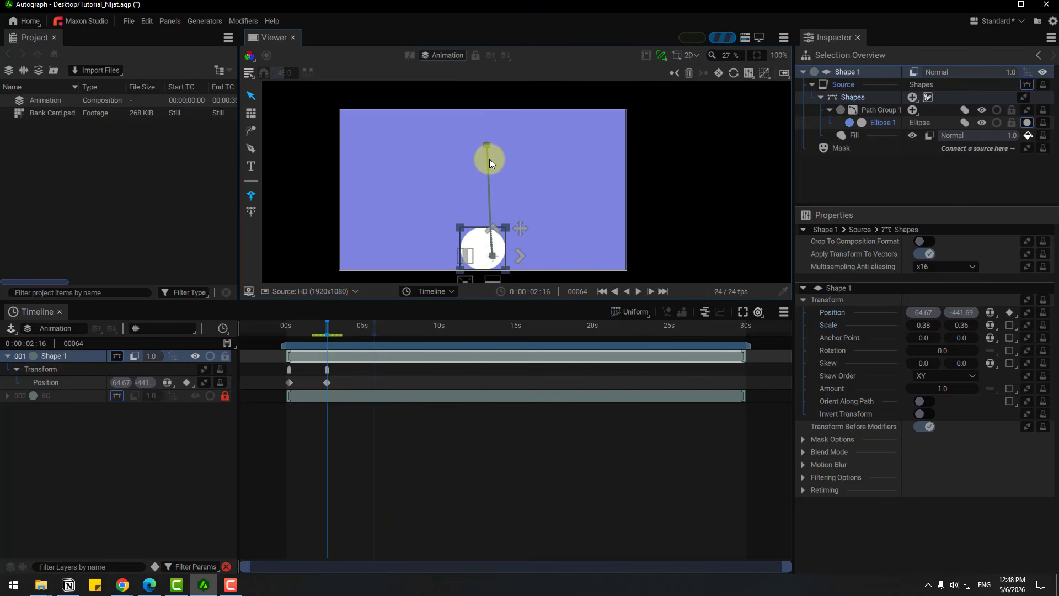
left_click_drag(485, 255, 485, 247)
- Apply the Ease-Out Elastic interpolation to both Position keyframes and play the falling circle from the start
left_click_drag(280, 379, 326, 383)
right_click(326, 383)
mouse_move(375, 521)
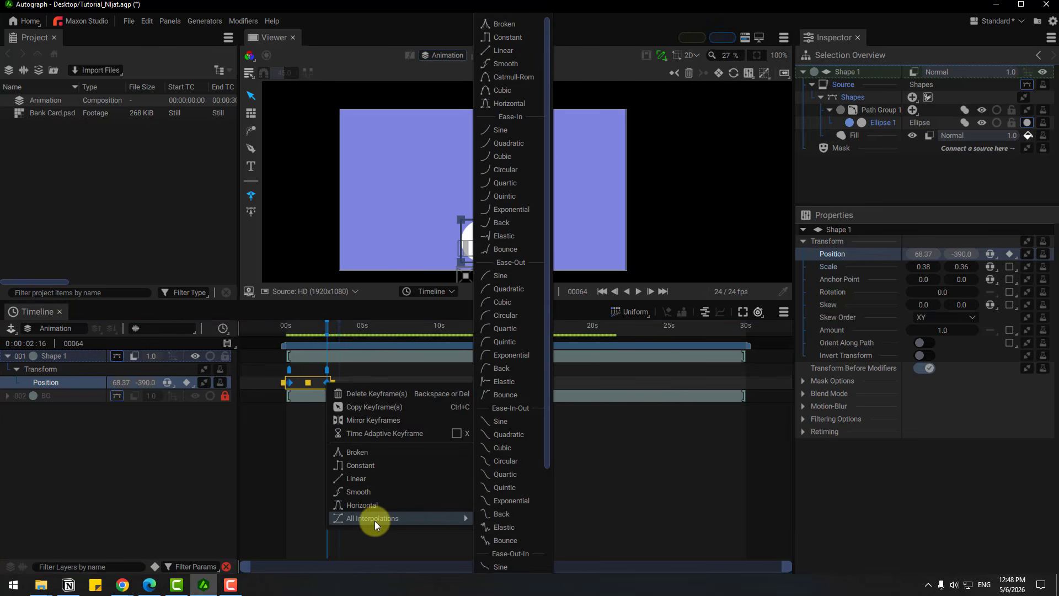
left_click(506, 386)
key("space")
left_click(287, 328)
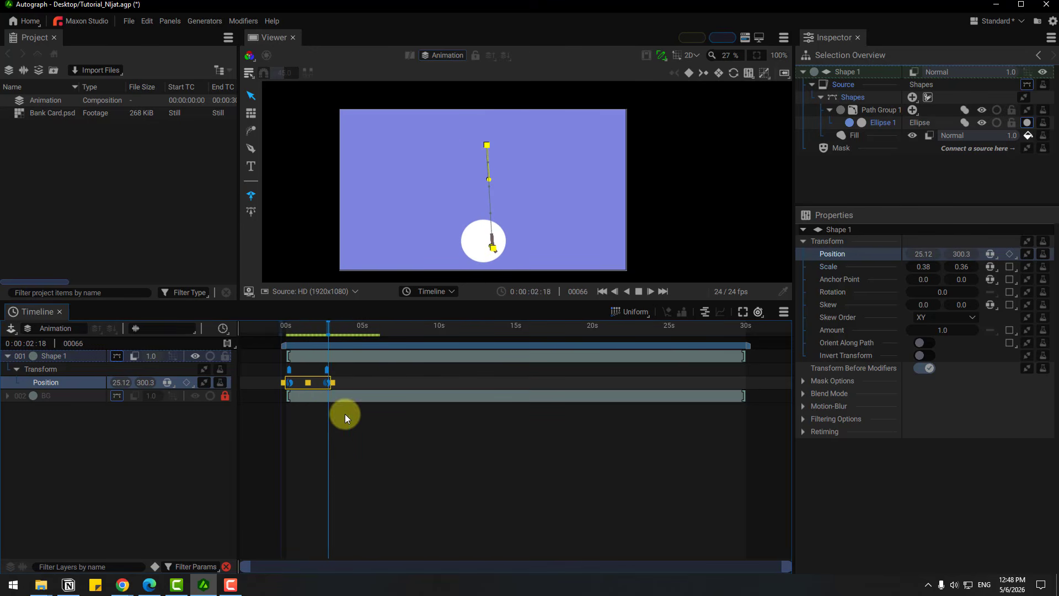
key("space")
- Compress the two Position keyframes to end at about 1.5 seconds and replay the fall with the layer deselected
left_click_drag(333, 383, 316, 383)
left_click(286, 329)
key("space")
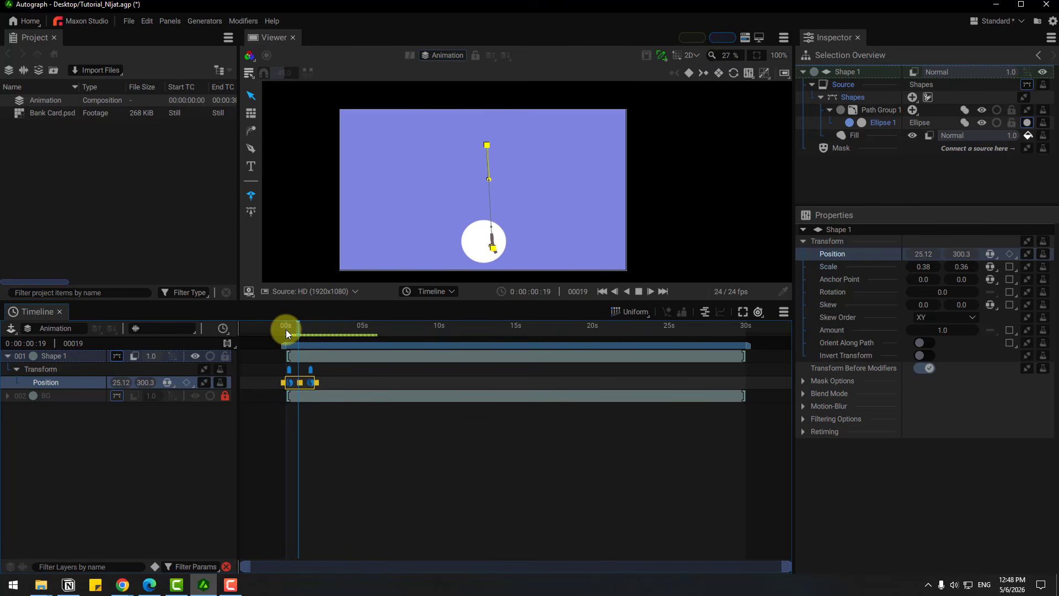
left_click(415, 443)
left_click(285, 326)
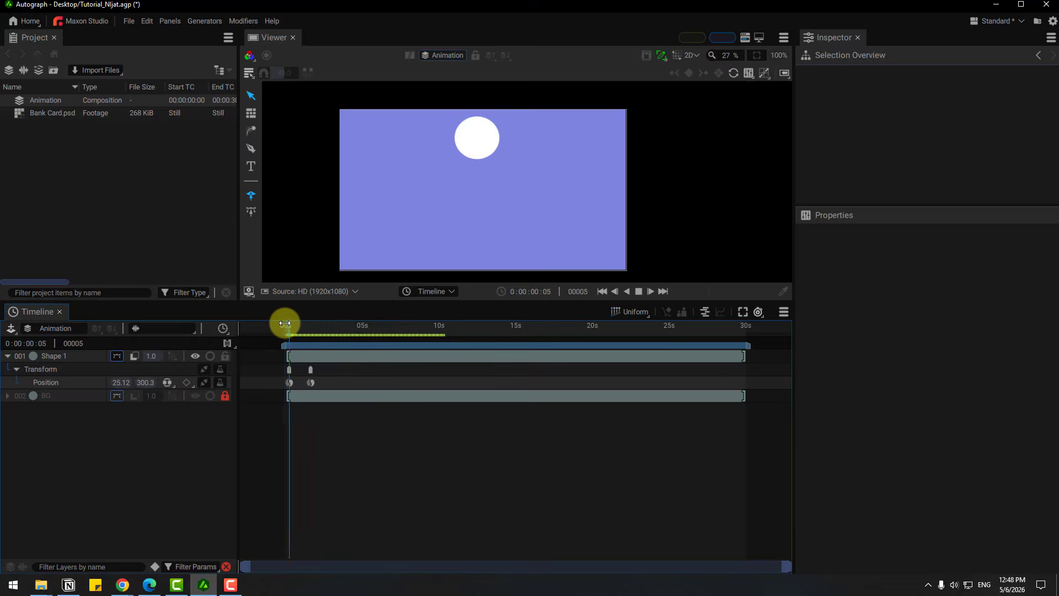
key("space")
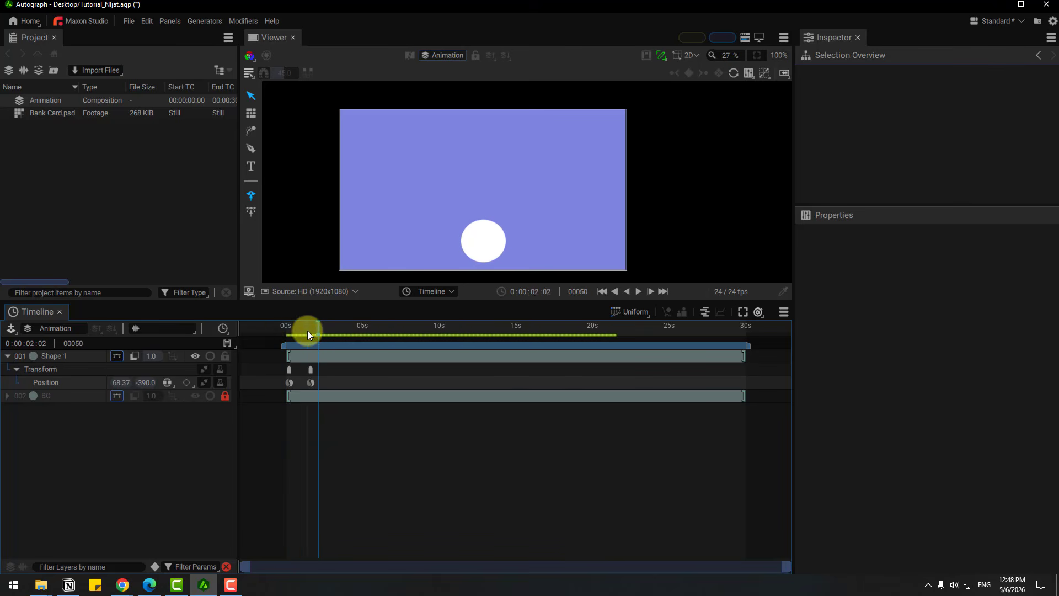
left_click(299, 329)
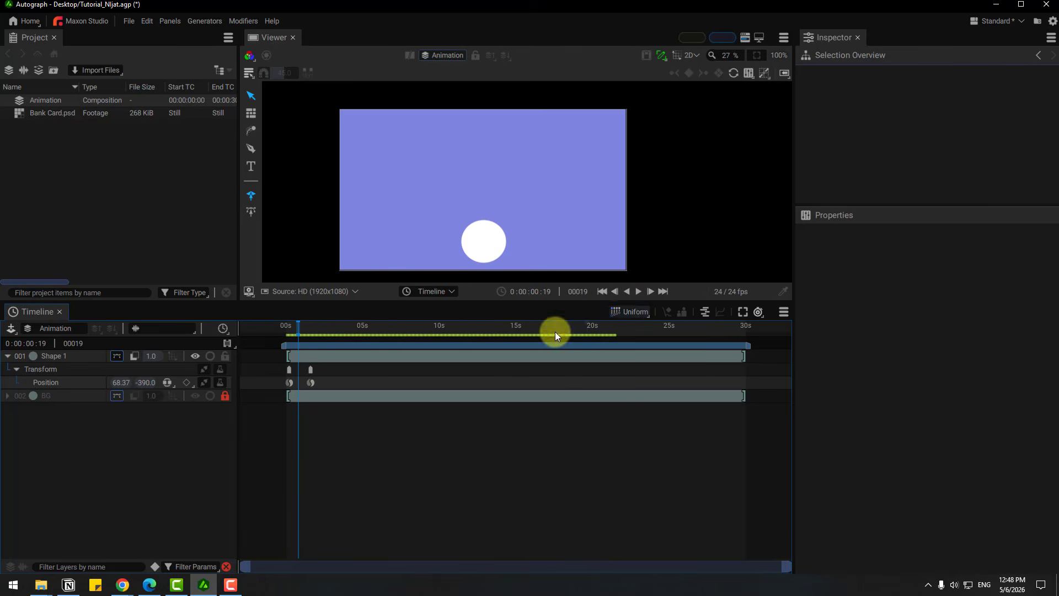
- Retime the Position keyframes so the first falls at 0:00:00:07 and lower the circle's starting position to about 62, 153
left_click(311, 383)
mouse_move(309, 382)
left_mouse_down()
mouse_move(318, 383)
mouse_move(292, 381)
left_mouse_up()
left_click(291, 327)
left_click_drag(486, 148, 492, 173)
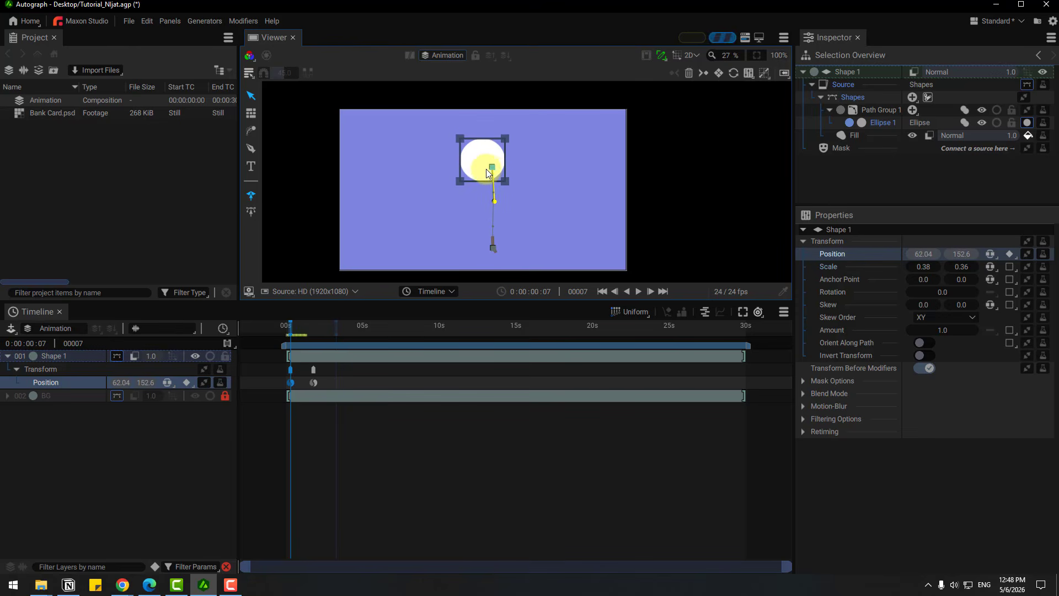
- Play the shortened fall from the start with the layer deselected
left_click_drag(291, 325, 285, 325)
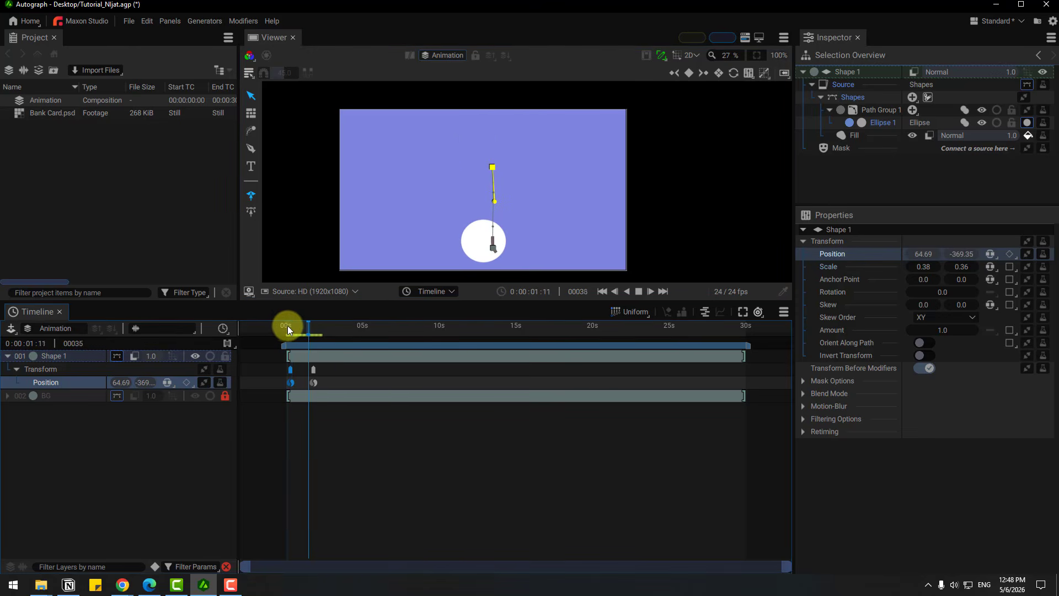
left_click(398, 460)
key("space")
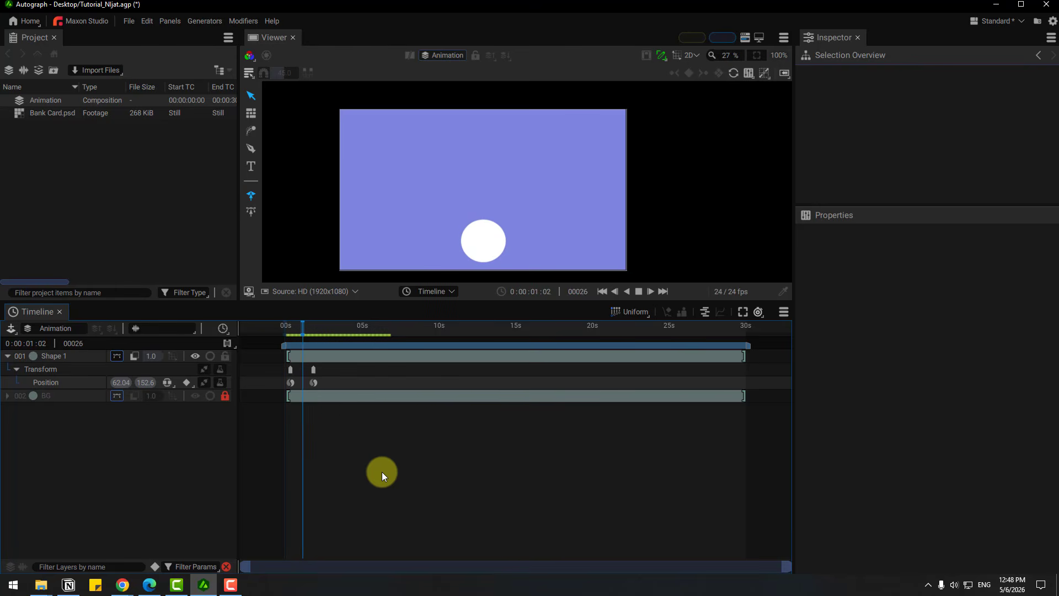
left_click(295, 329)
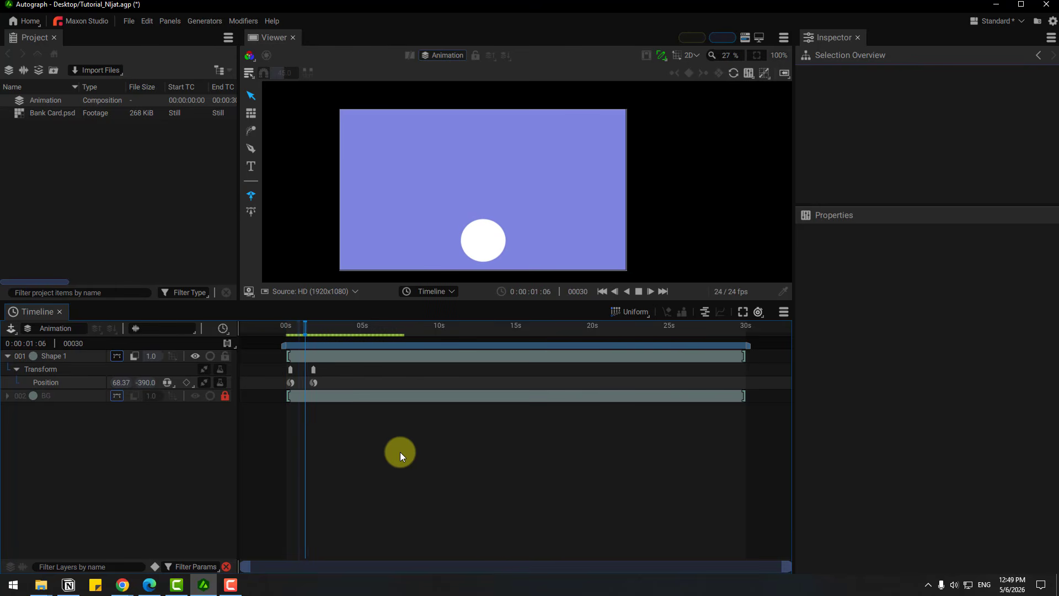
- Apply the Ease-Out Bounce interpolation to both Position keyframes and play the bouncing circle from the start
left_click_drag(290, 395, 315, 385)
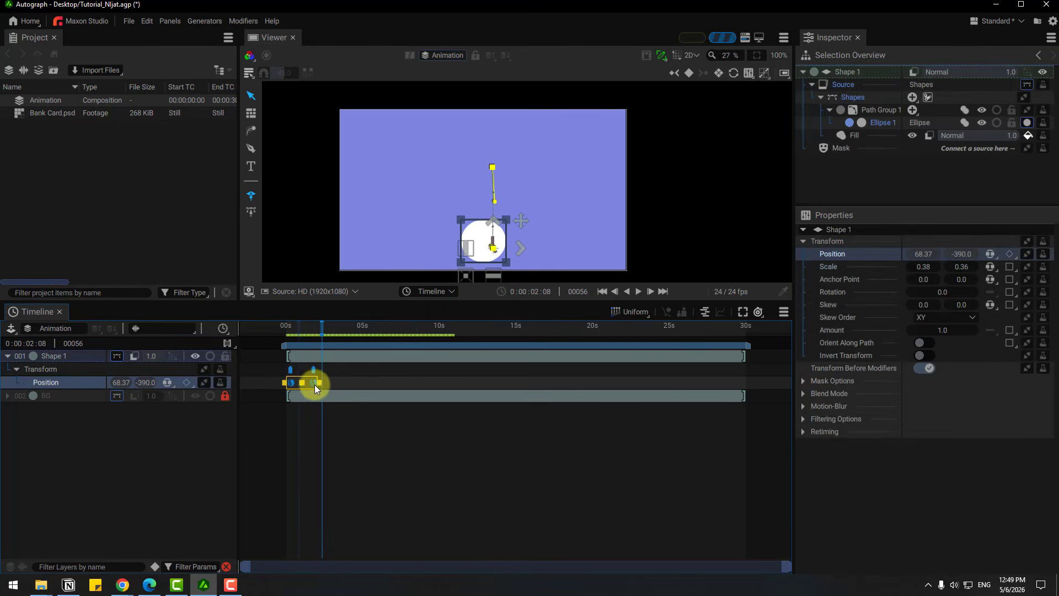
right_click(314, 385)
mouse_move(377, 521)
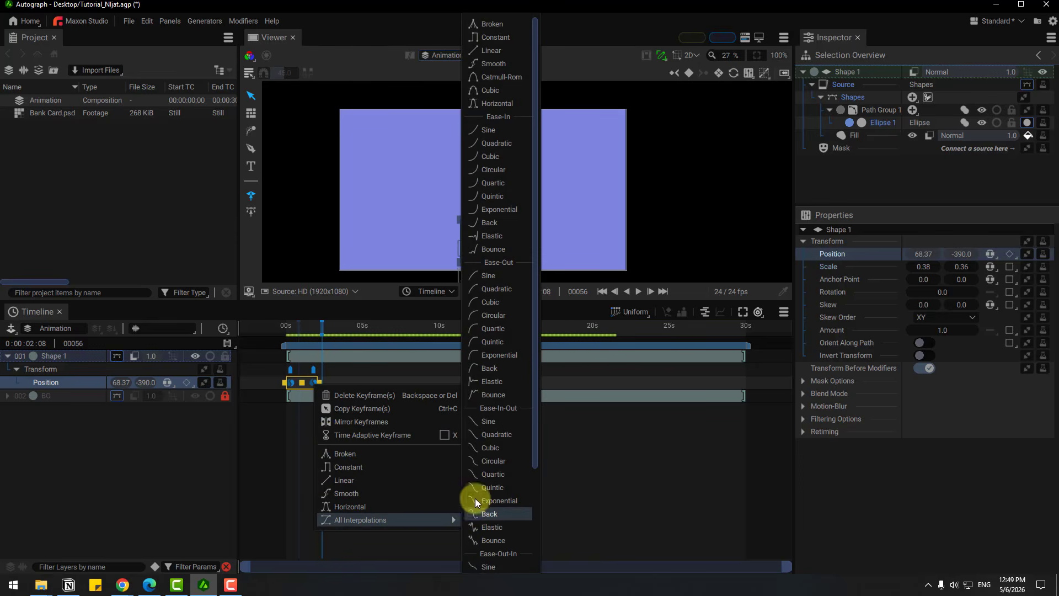
left_click(491, 396)
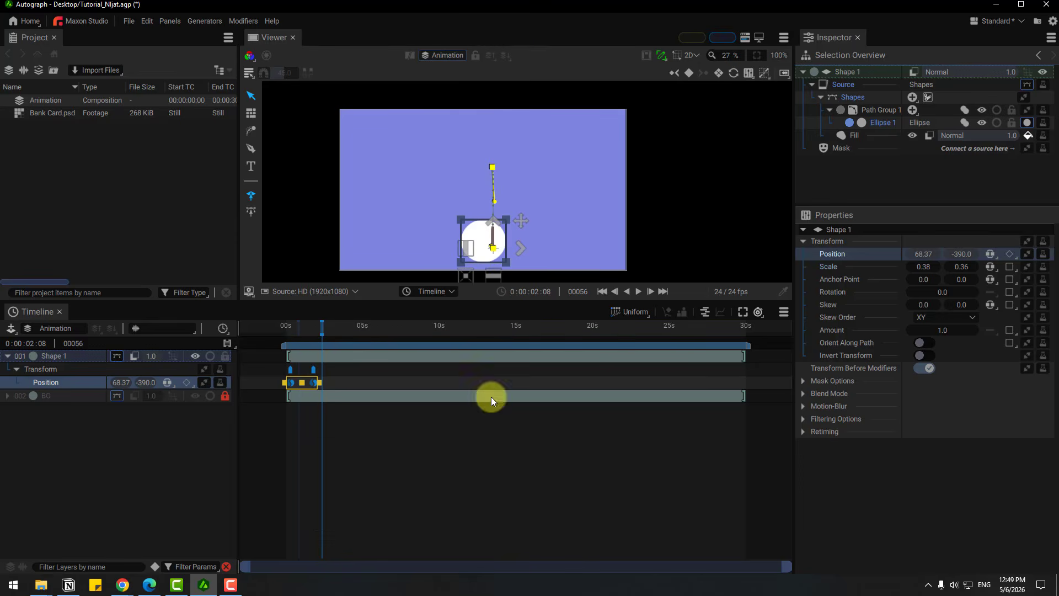
left_click(287, 330)
key("space")
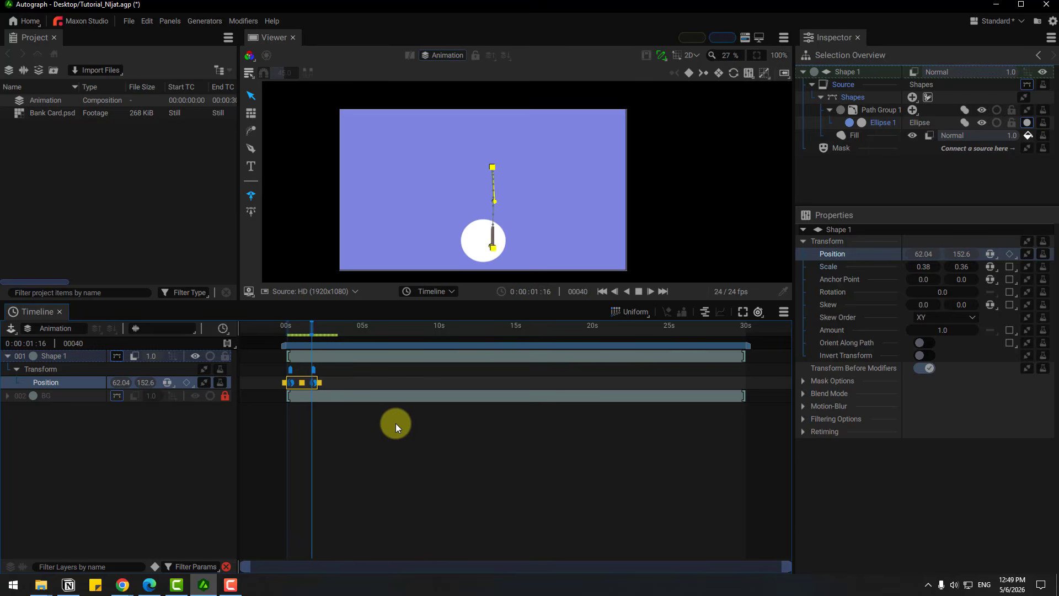
left_click(412, 441)
left_click(285, 327)
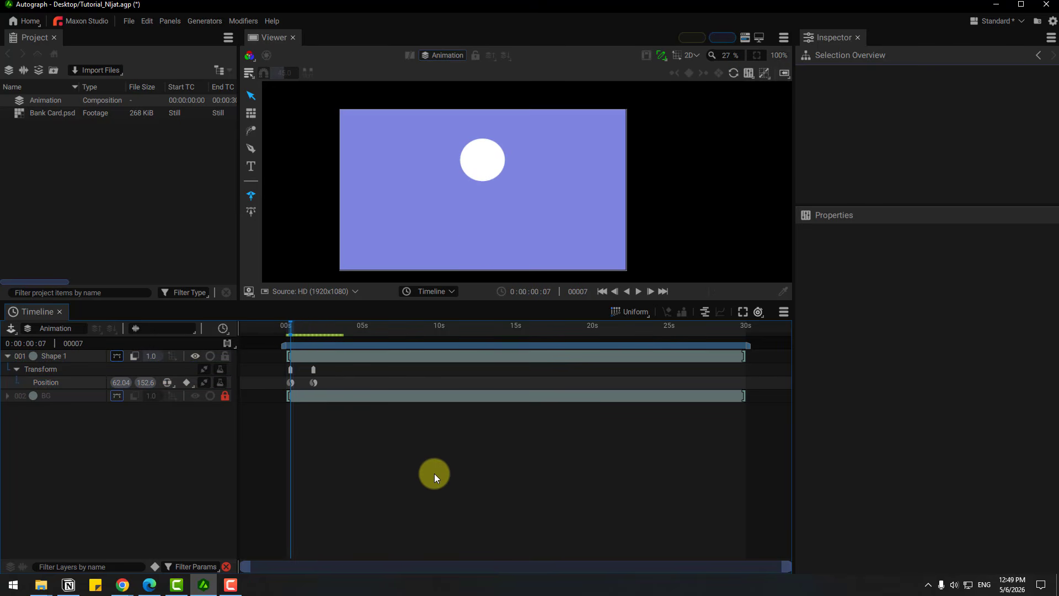
key("space")
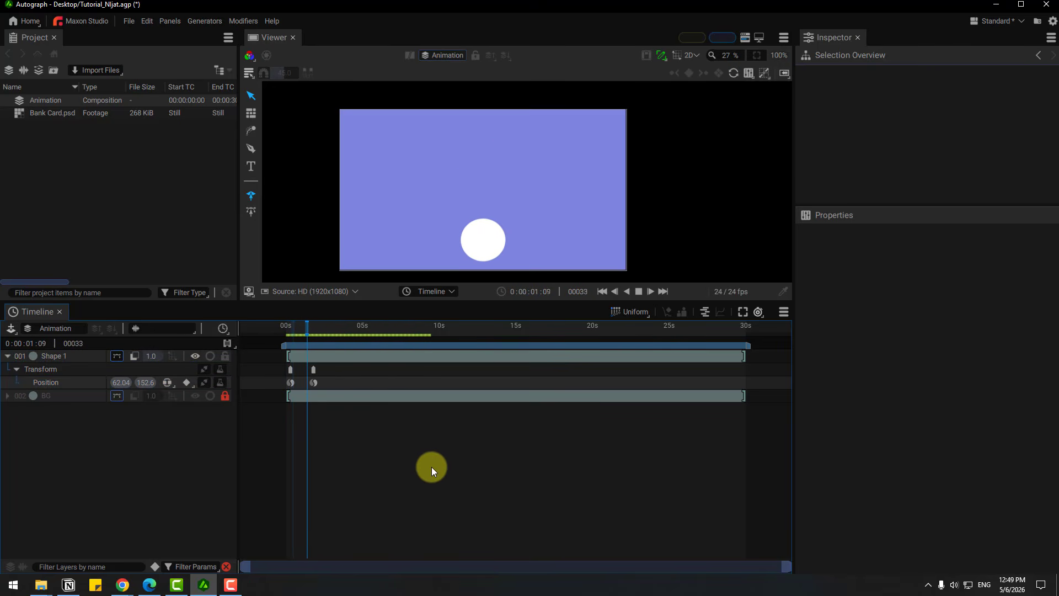
key("space")
- Draw a white, nearly square rectangle in the canvas's upper-left area, to the left of the circle
left_click(253, 230)
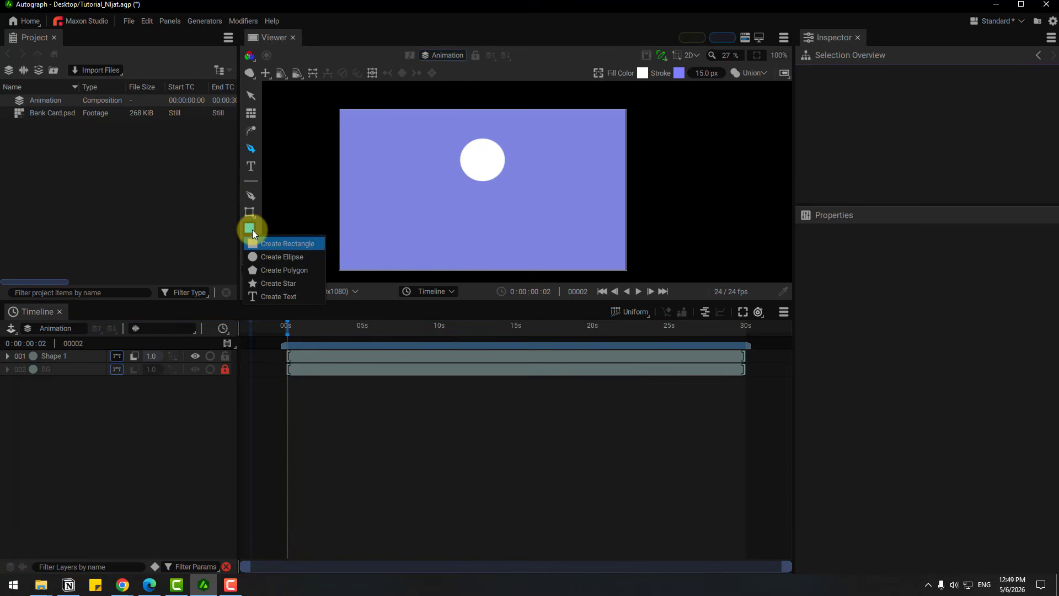
left_click(267, 241)
left_click_drag(359, 133, 392, 167)
left_click(369, 448)
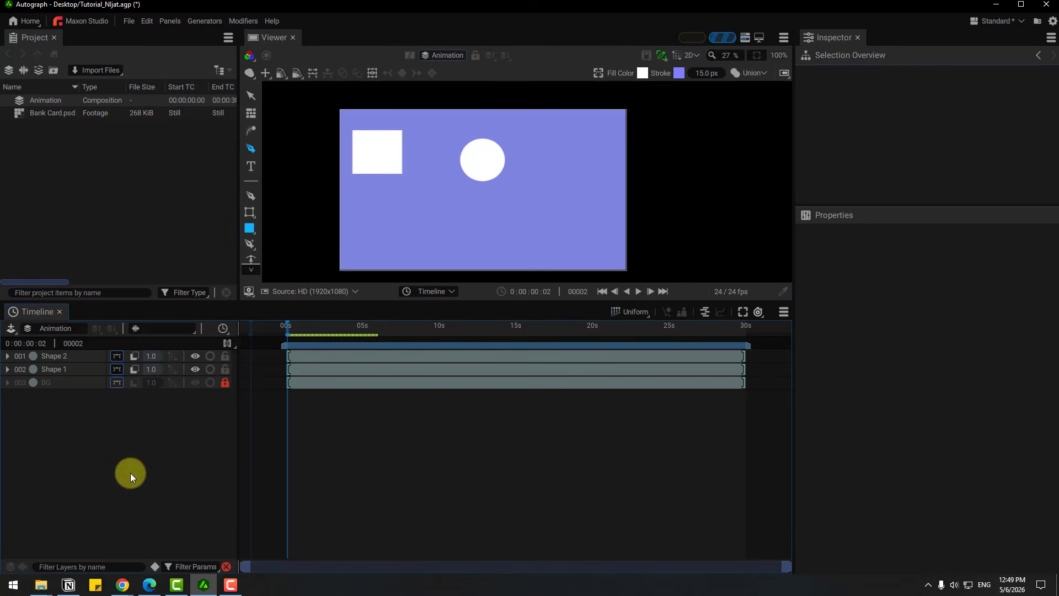
- Keyframe the rectangle layer's Position at 0, 0 on 0:00:00:02 and at 0, -545 on 0:00:01:20 to make it fall
left_click(62, 357)
left_click(251, 95)
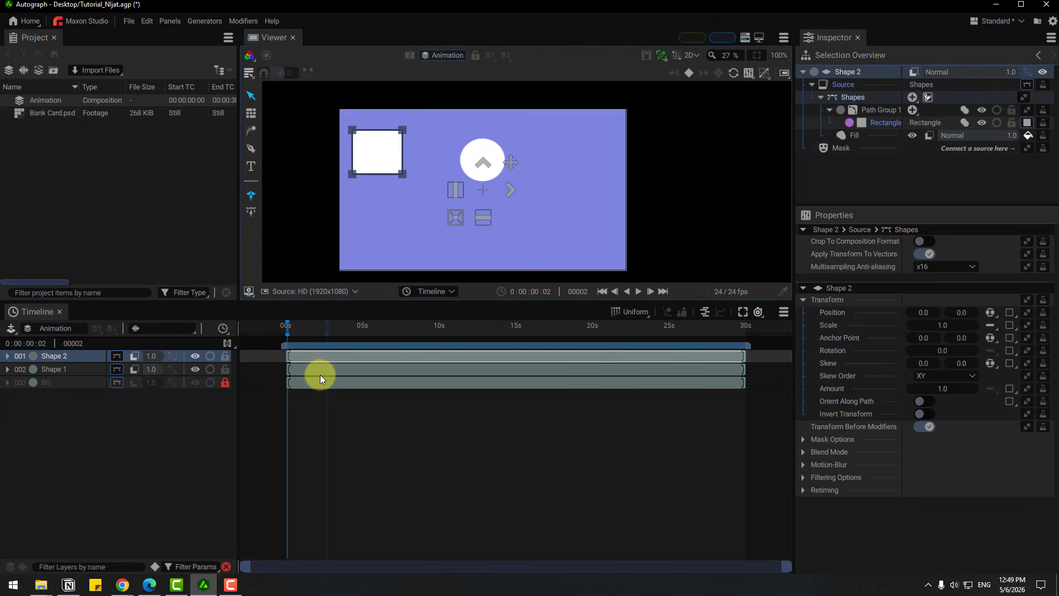
key("p")
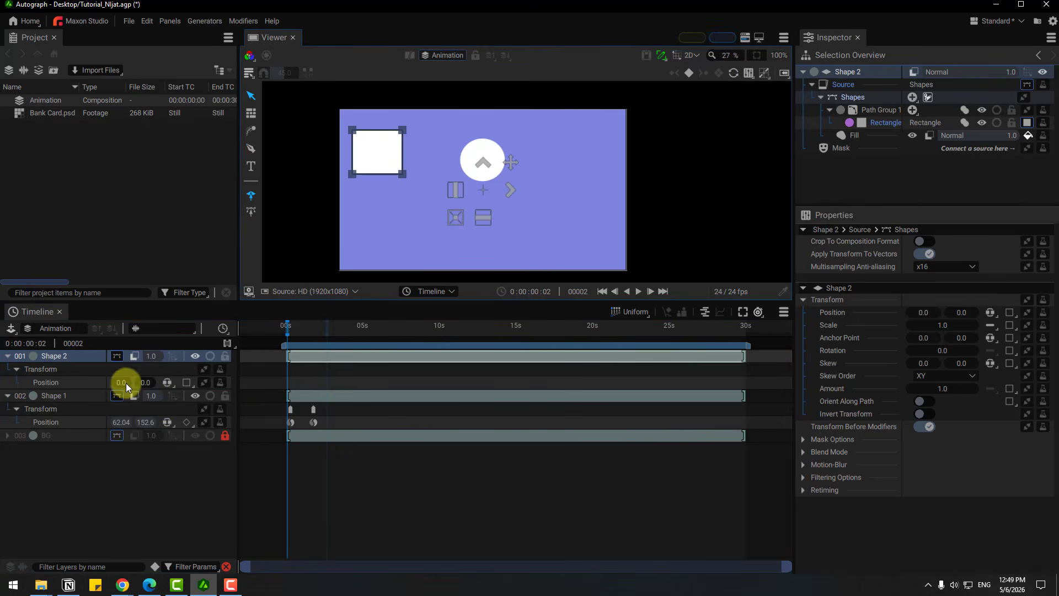
left_click(187, 383)
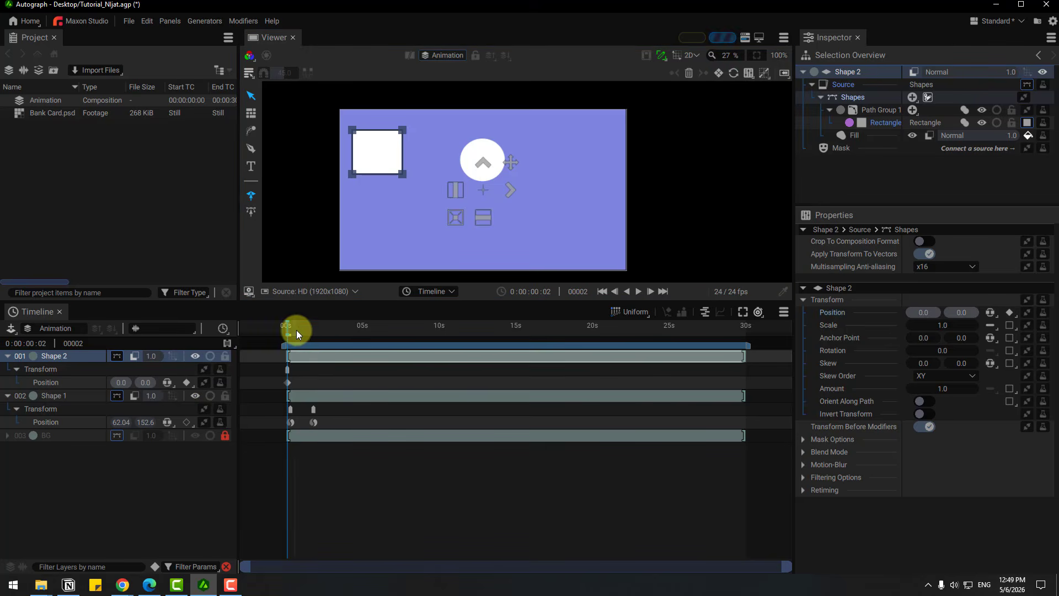
left_click(311, 331)
left_click_drag(312, 332, 314, 331)
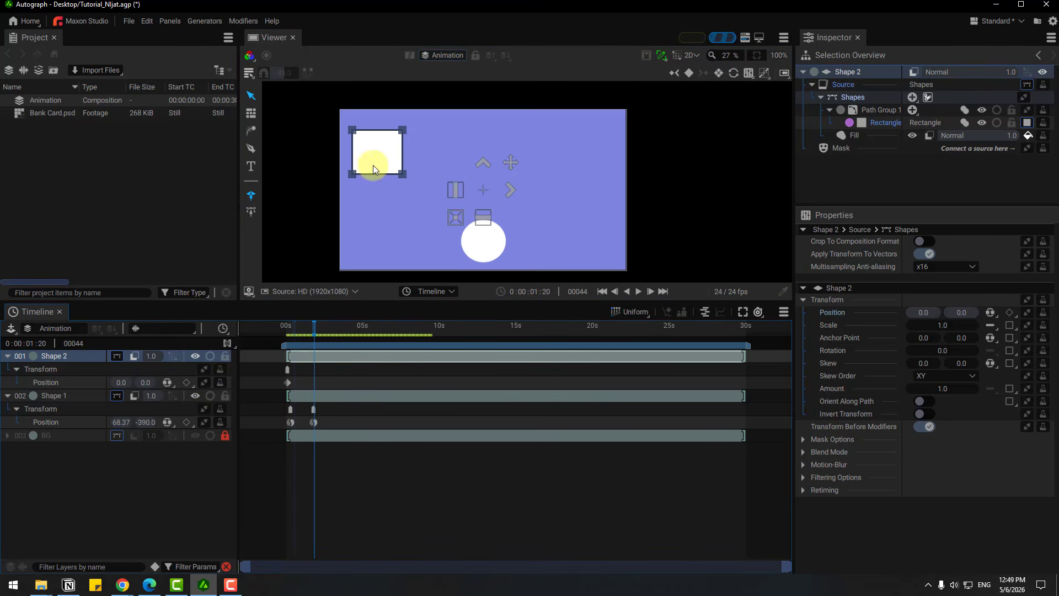
left_click_drag(958, 314, 905, 313)
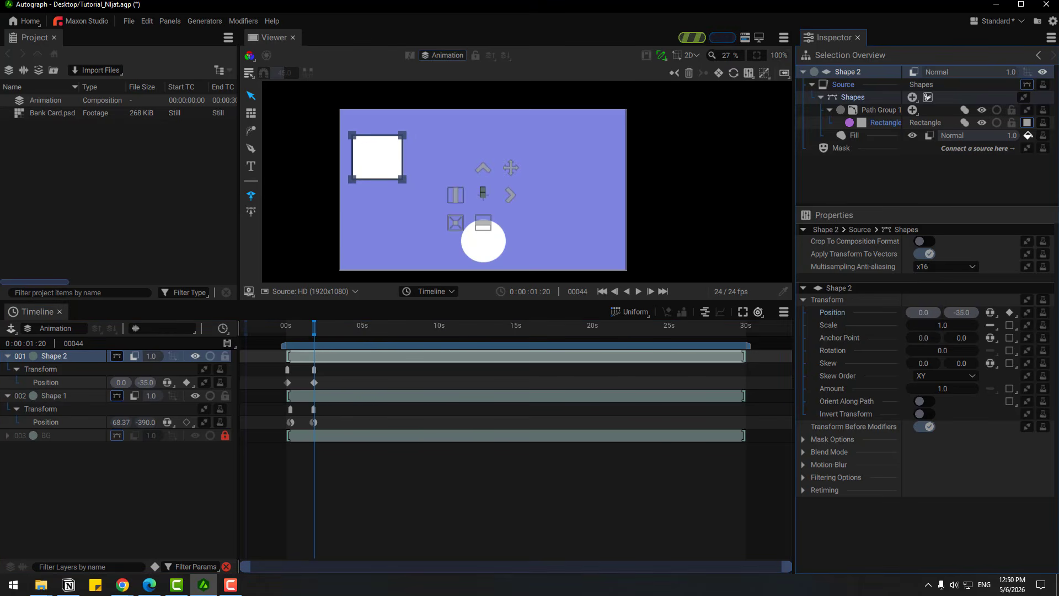
left_click_drag(969, 315, 405, 375)
- Apply the Ease-Out Bounce interpolation to both of the rectangle's Position keyframes and play the animation from the start
left_click_drag(322, 388, 283, 392)
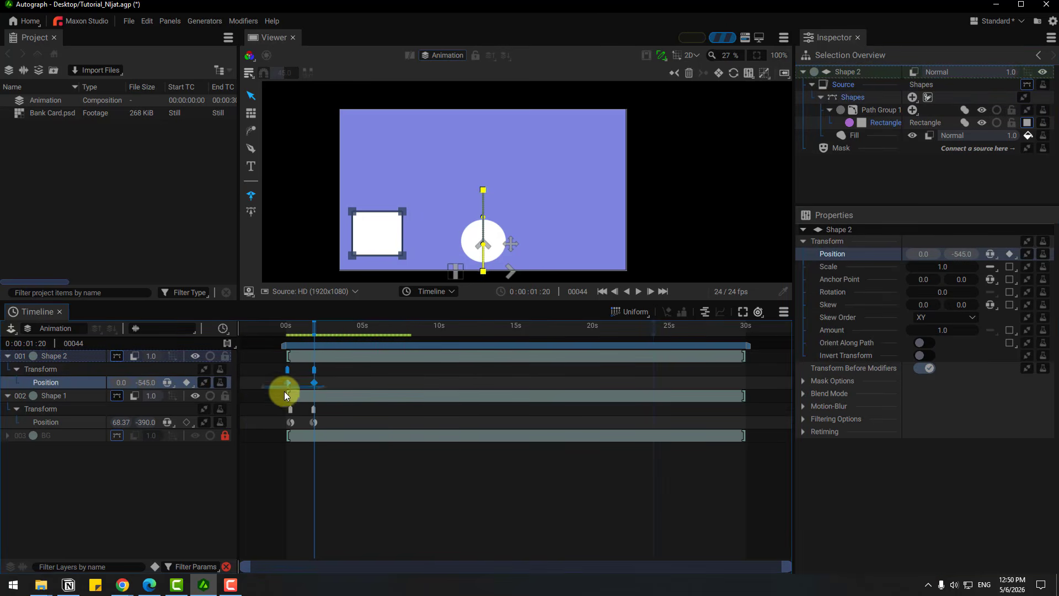
right_click(313, 385)
mouse_move(366, 518)
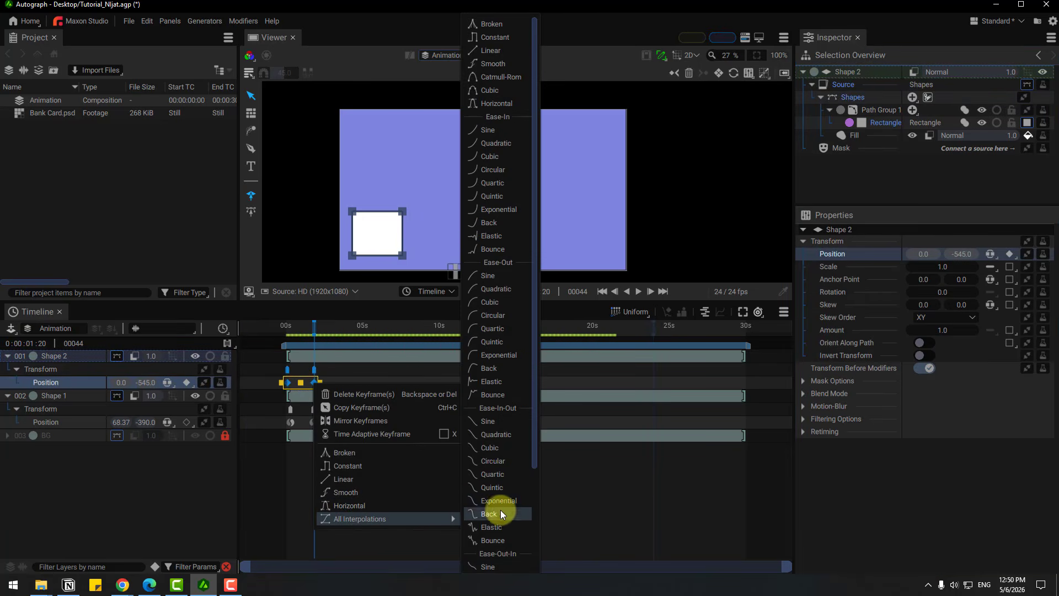
left_click(488, 409)
left_click(282, 327)
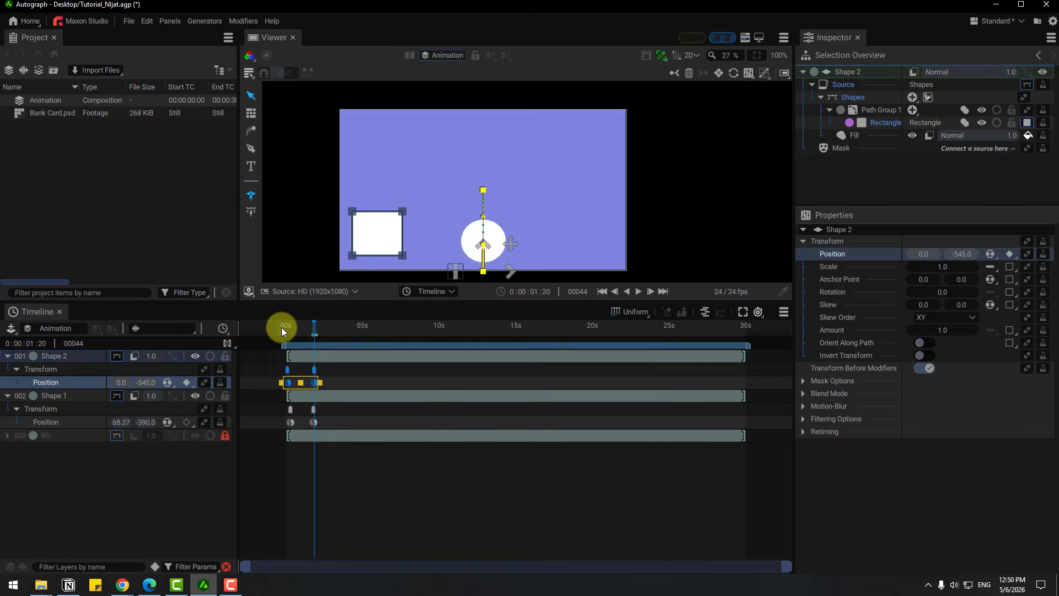
key("space")
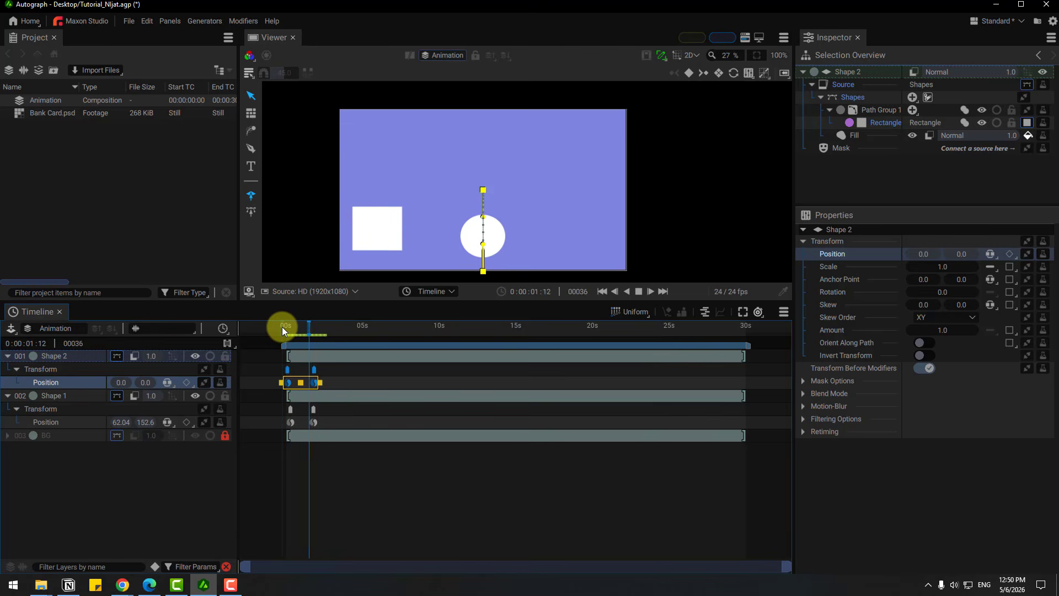
key("space")
- Shift both of the rectangle's Position keyframes about 0.6 seconds later than the circle's and replay the staggered bounce from the start
mouse_move(334, 370)
left_mouse_down()
mouse_move(285, 385)
mouse_move(323, 381)
left_mouse_up()
key("space")
key("space")
left_click(284, 331)
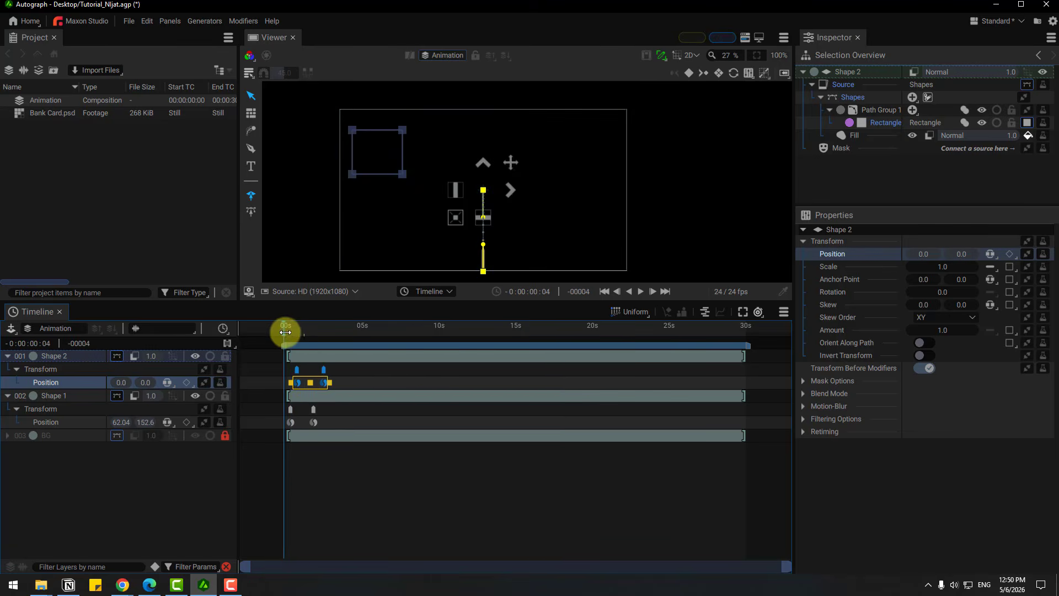
key("space")
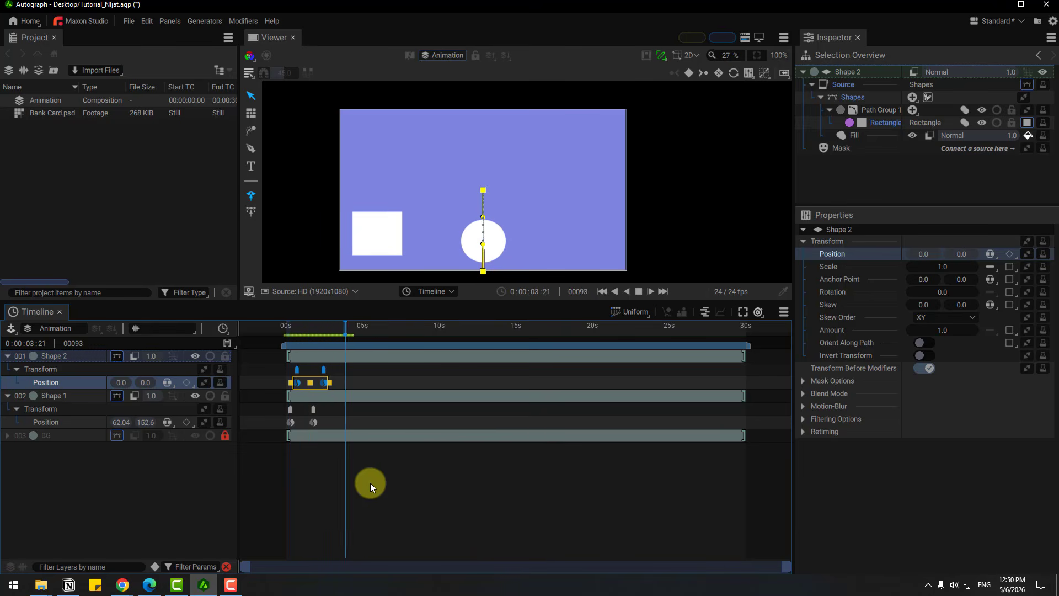
key("space")
- Review the Ease-In, Ease-Out, Ease-In-Out and Ease-Out-In interpolations available for the rectangle's selected Position keyframes
right_click(323, 382)
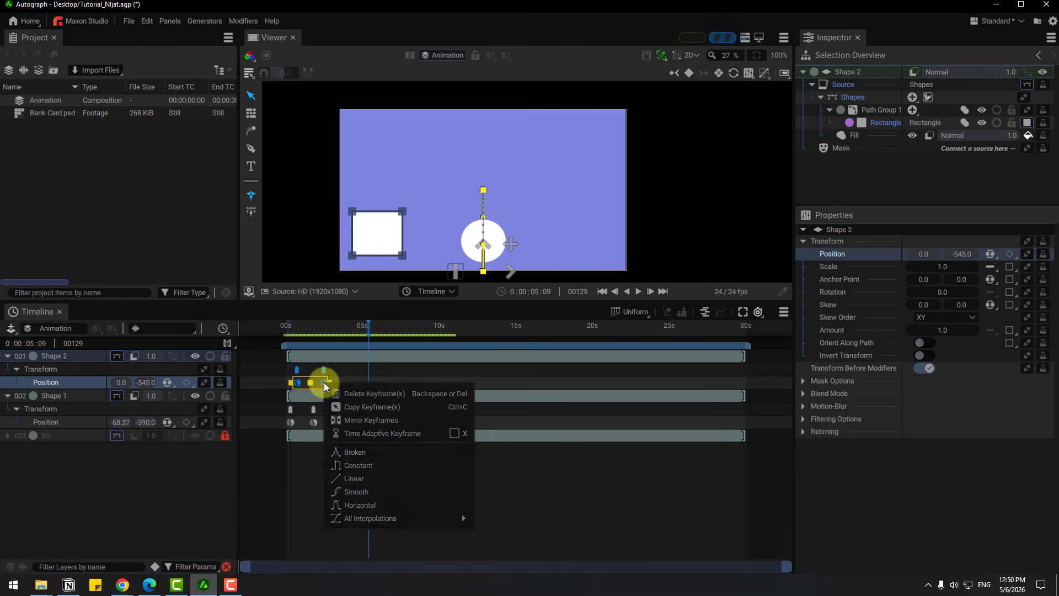
mouse_move(360, 523)
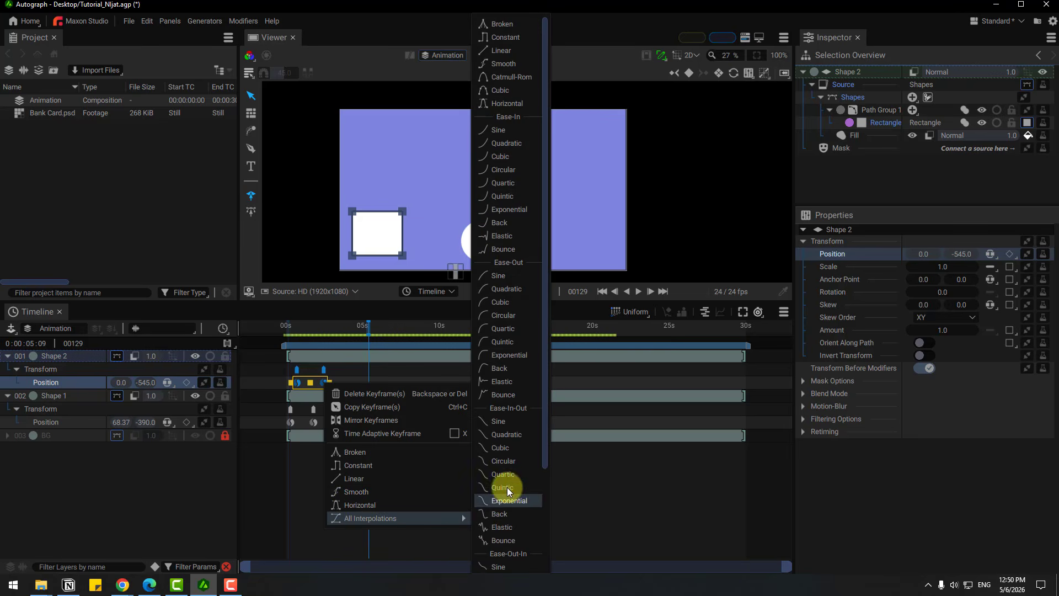
scroll(511, 400, "down", 2)
scroll(512, 409, "down", 1)
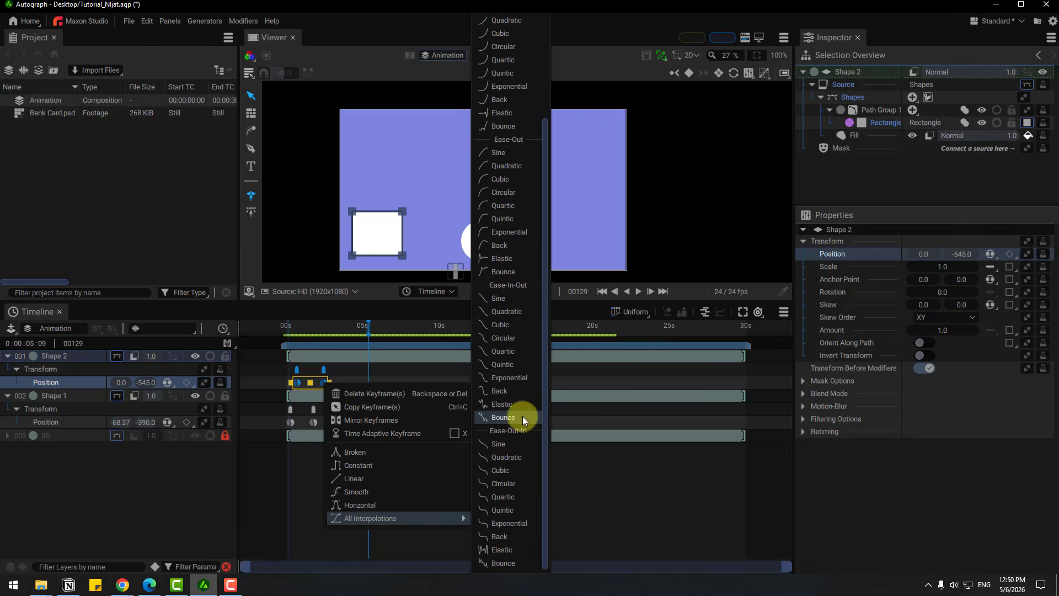
scroll(510, 452, "up", 3)
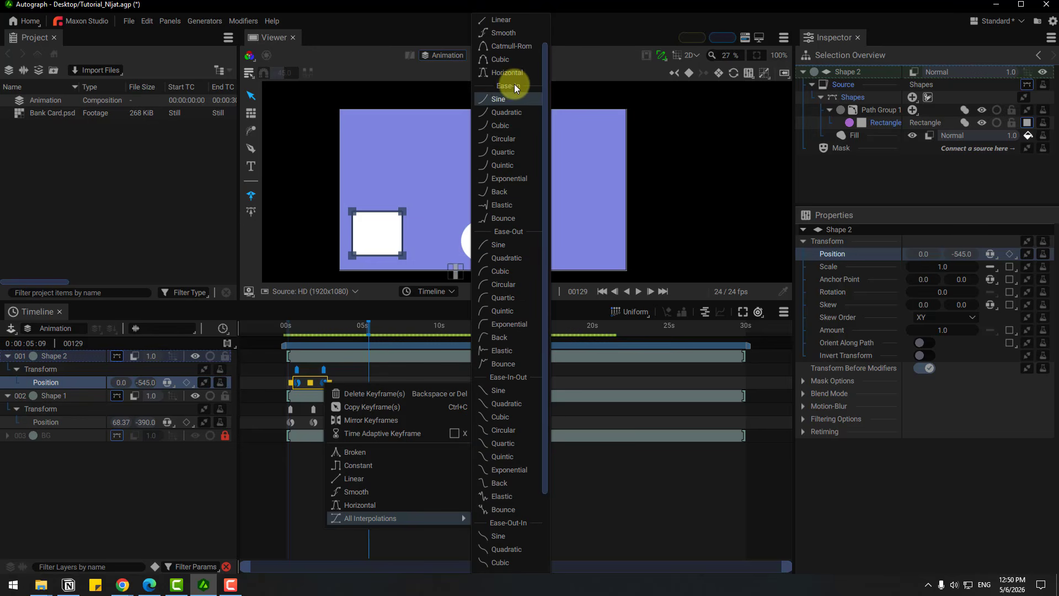
scroll(516, 60, "up", 1)
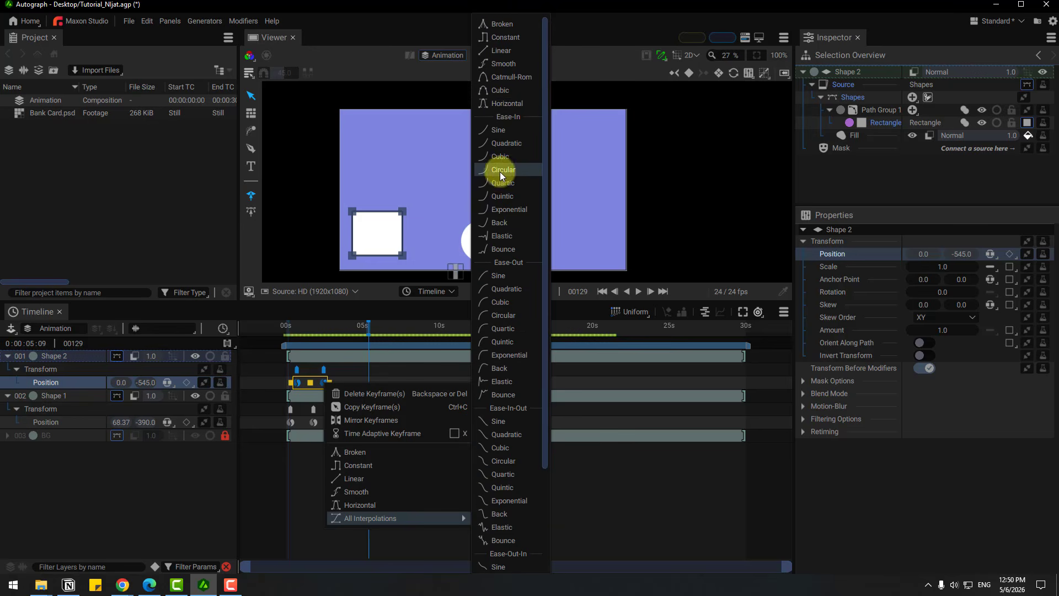